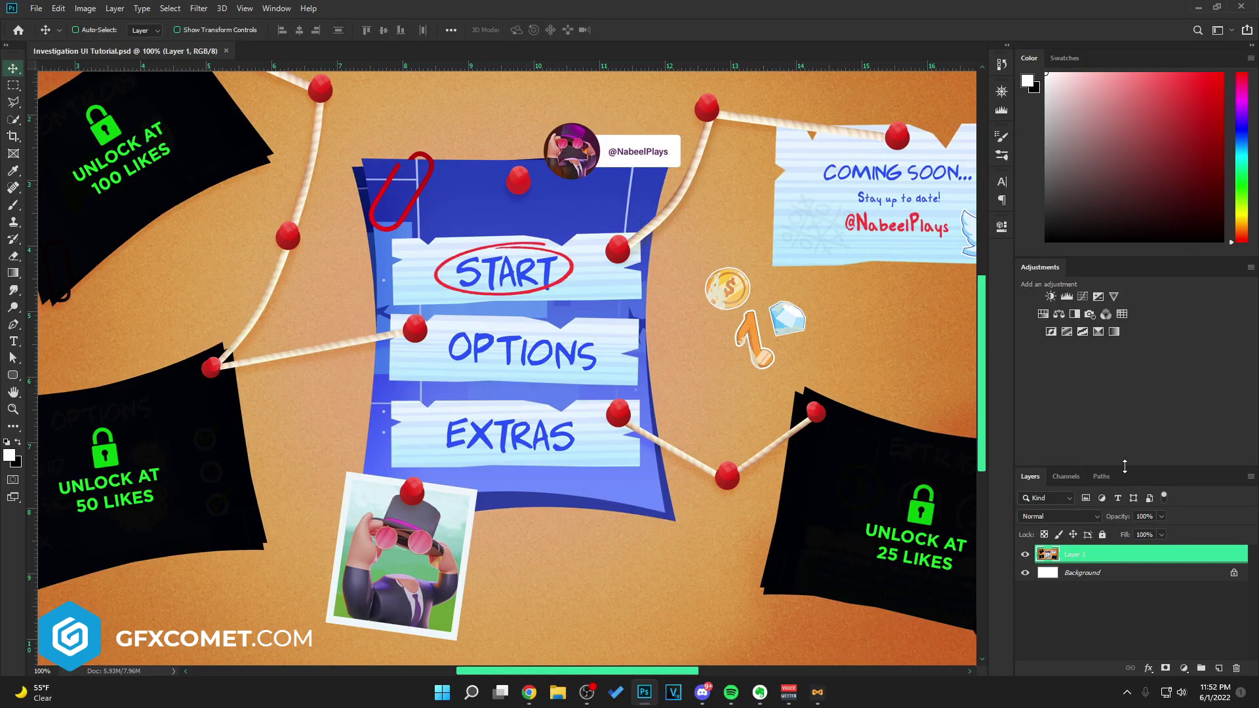
Add a new layer and set the Pen tool to Shape mode with a black fill.
drag(1124, 467, 1125, 355)
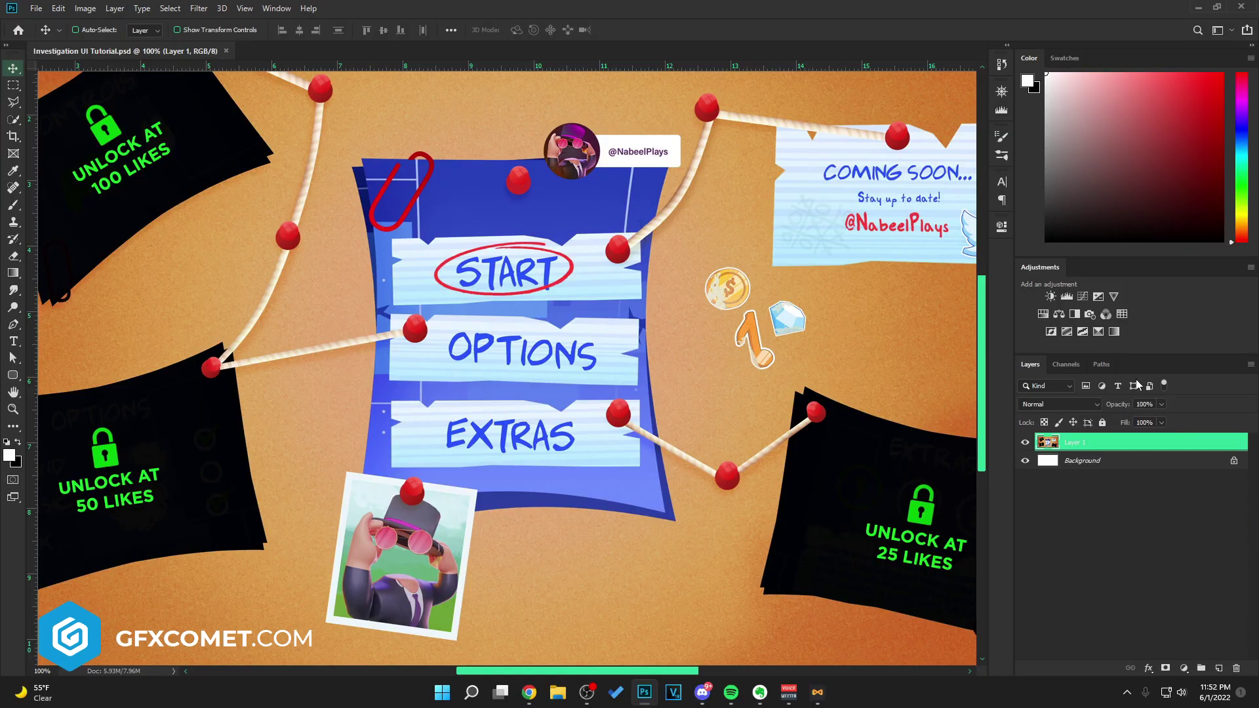
click(1222, 669)
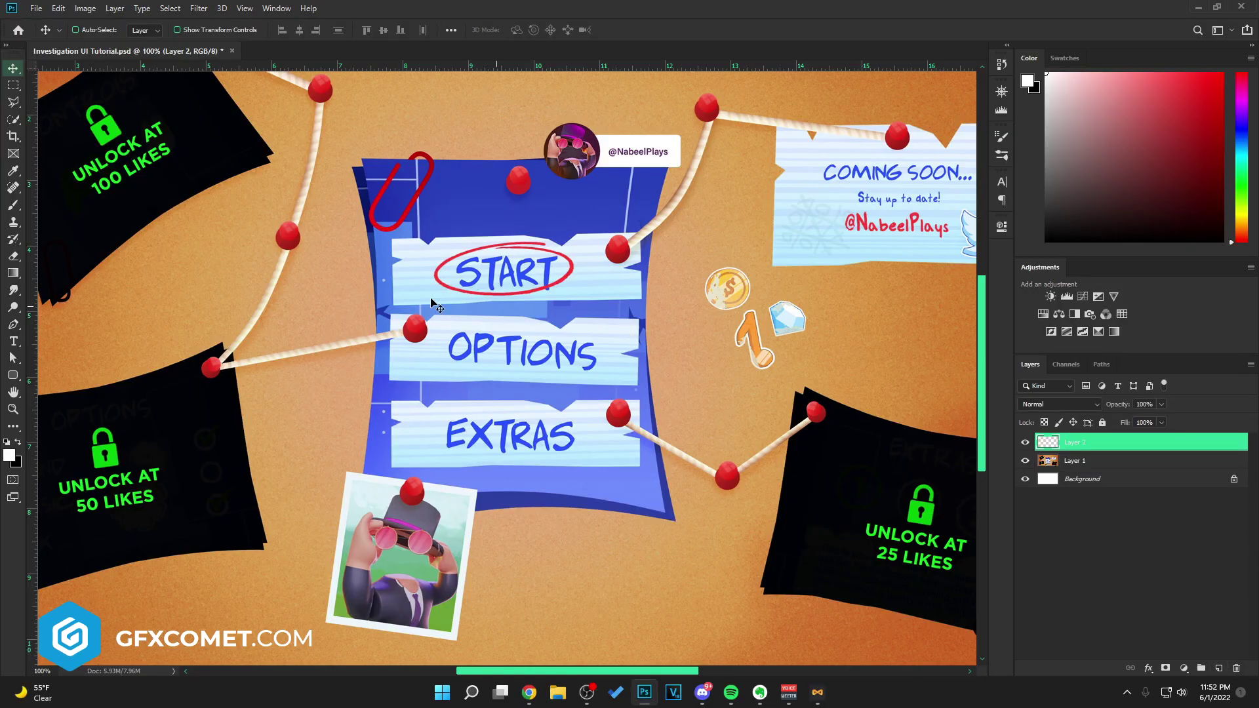
click(13, 324)
click(98, 31)
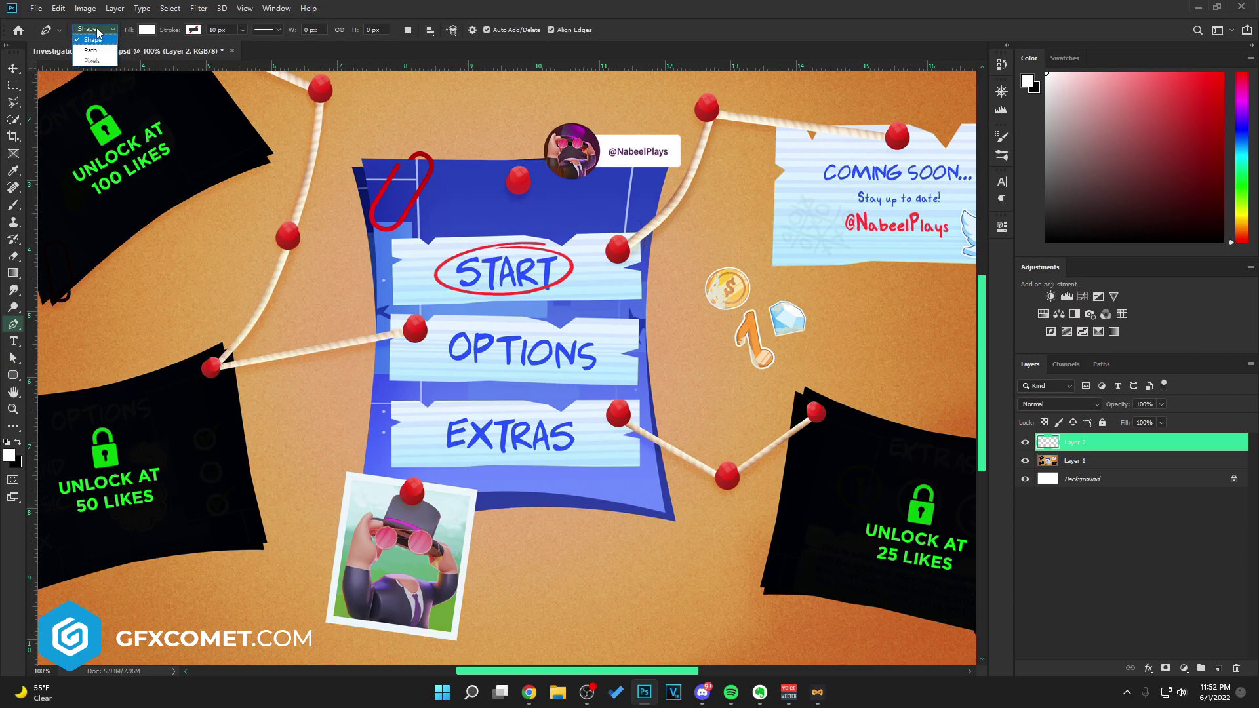
click(92, 40)
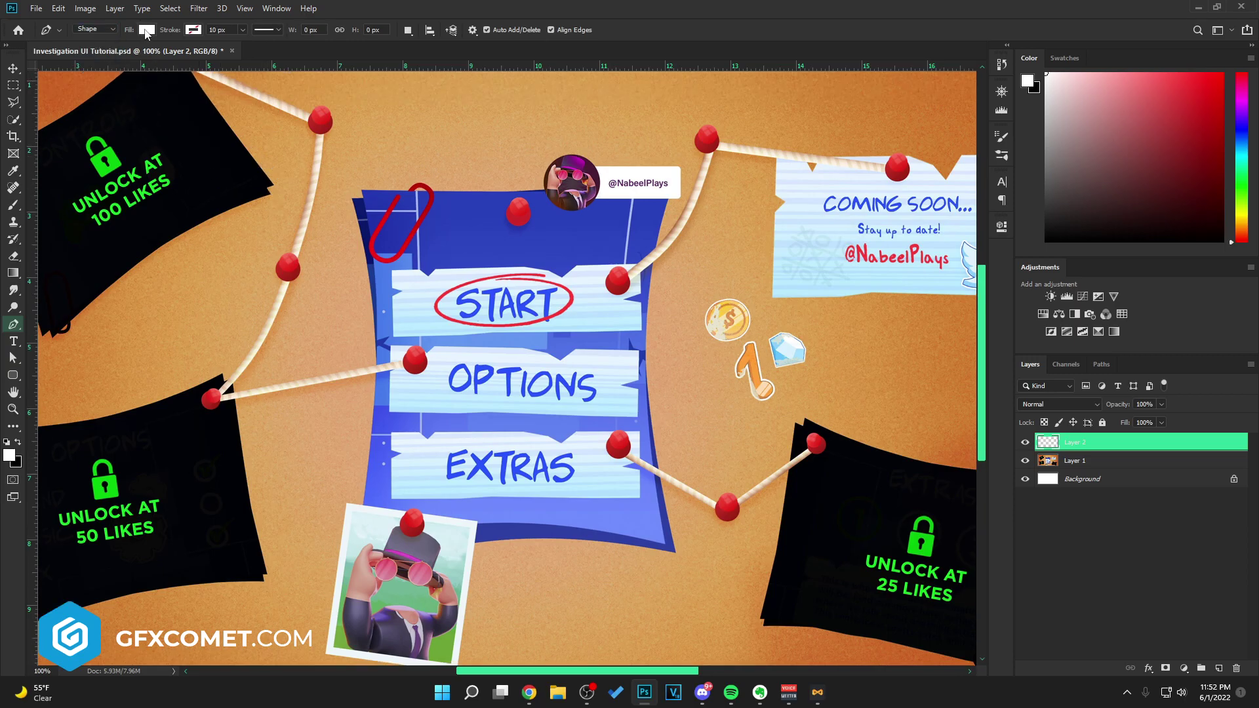
click(146, 31)
click(192, 31)
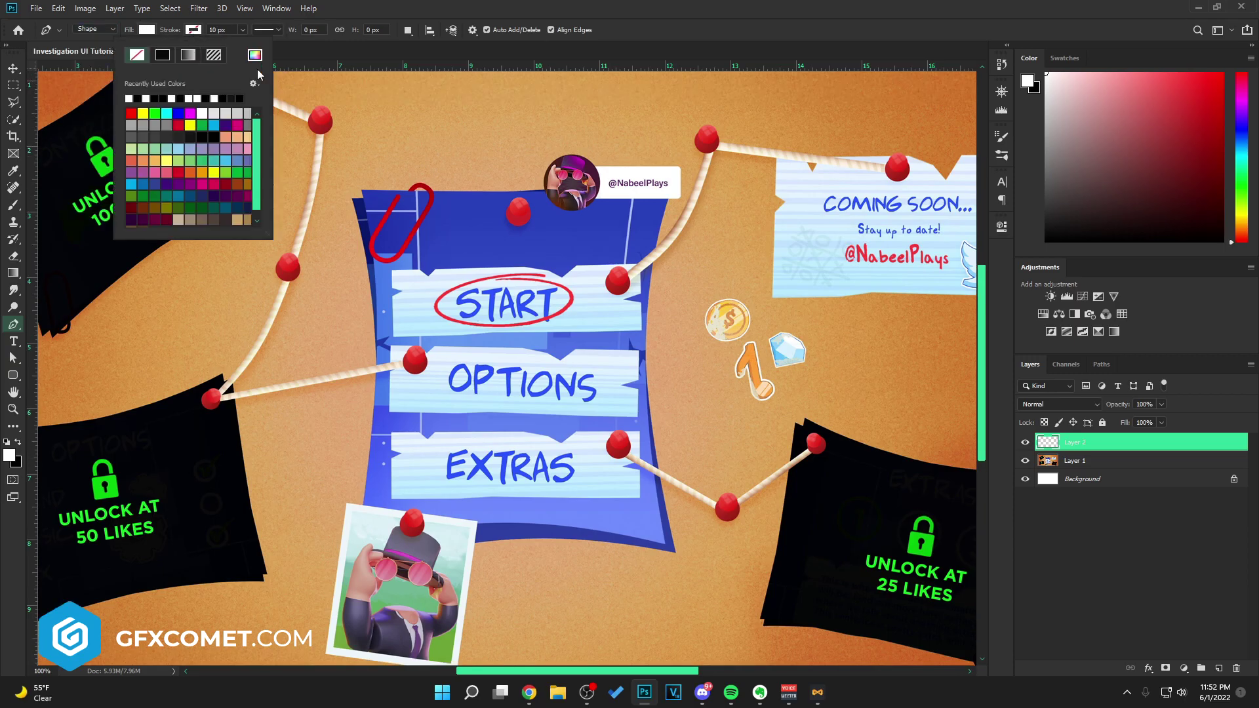
click(577, 6)
key(x)
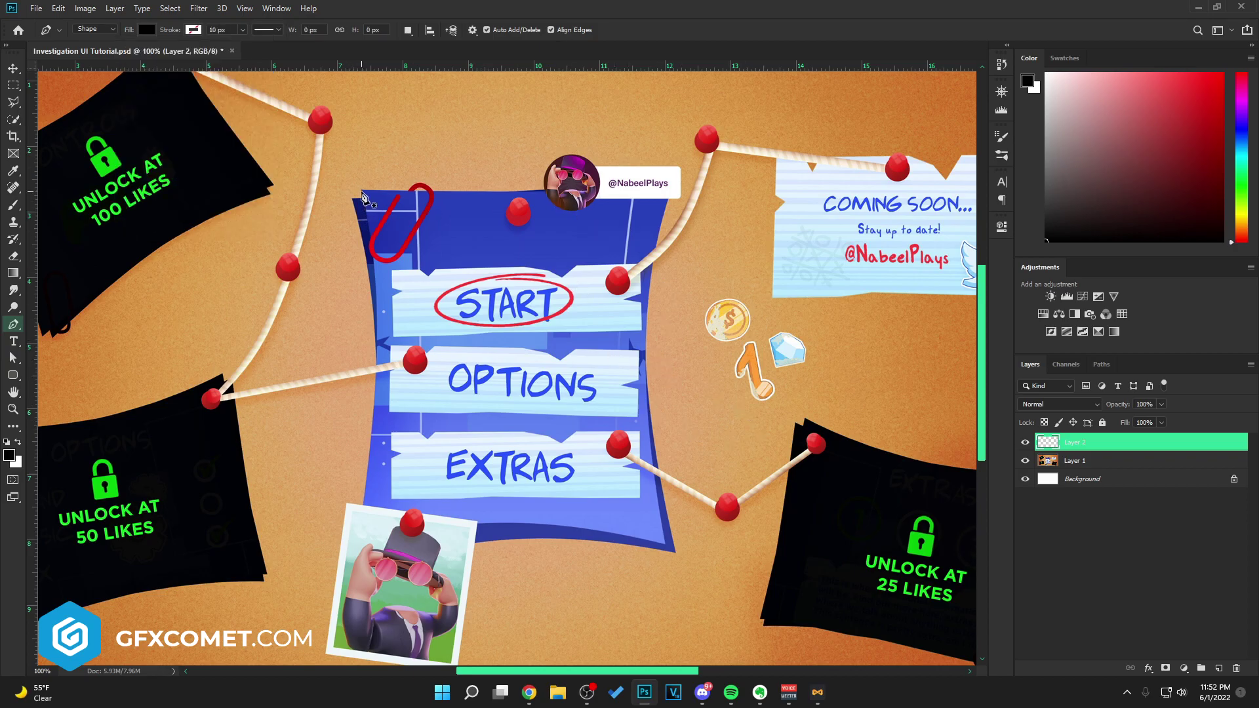
Trace the front sheet of the blue menu panel as a curved four-cornered shape, about 474 by 539 px.
click(361, 191)
click(359, 529)
scroll(333, 360, down, 5)
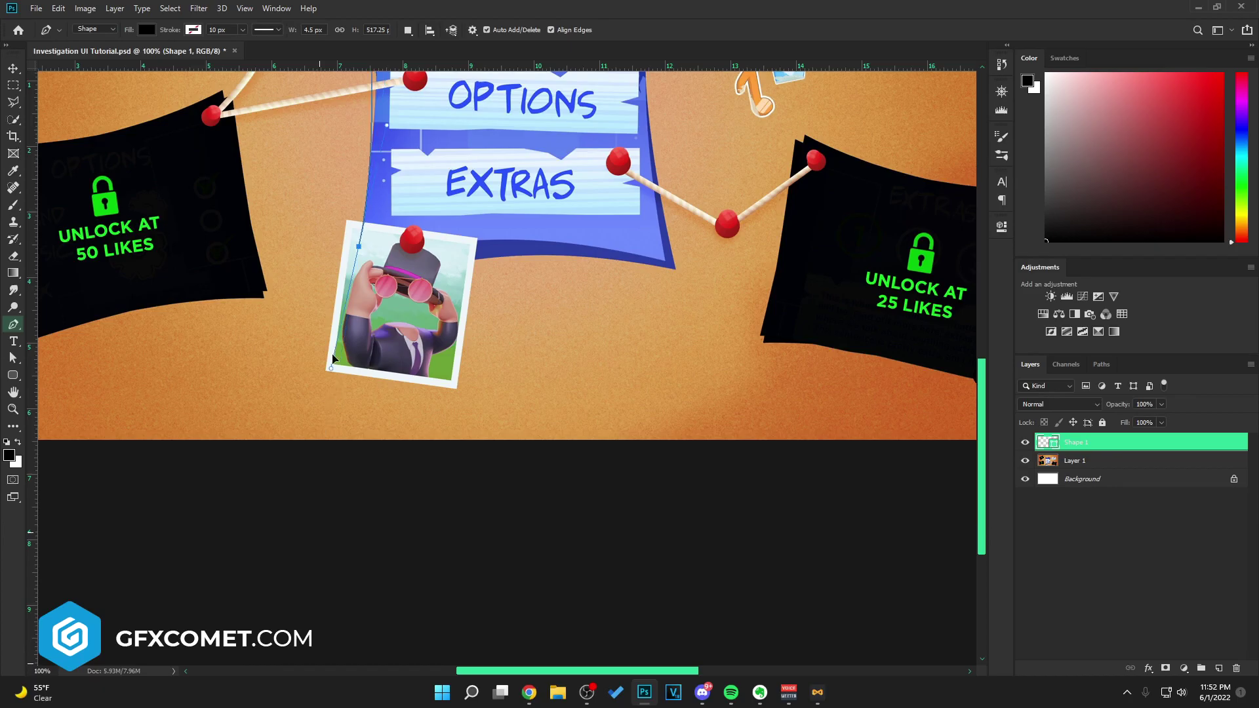
scroll(333, 359, up, 10)
scroll(577, 337, down, 3)
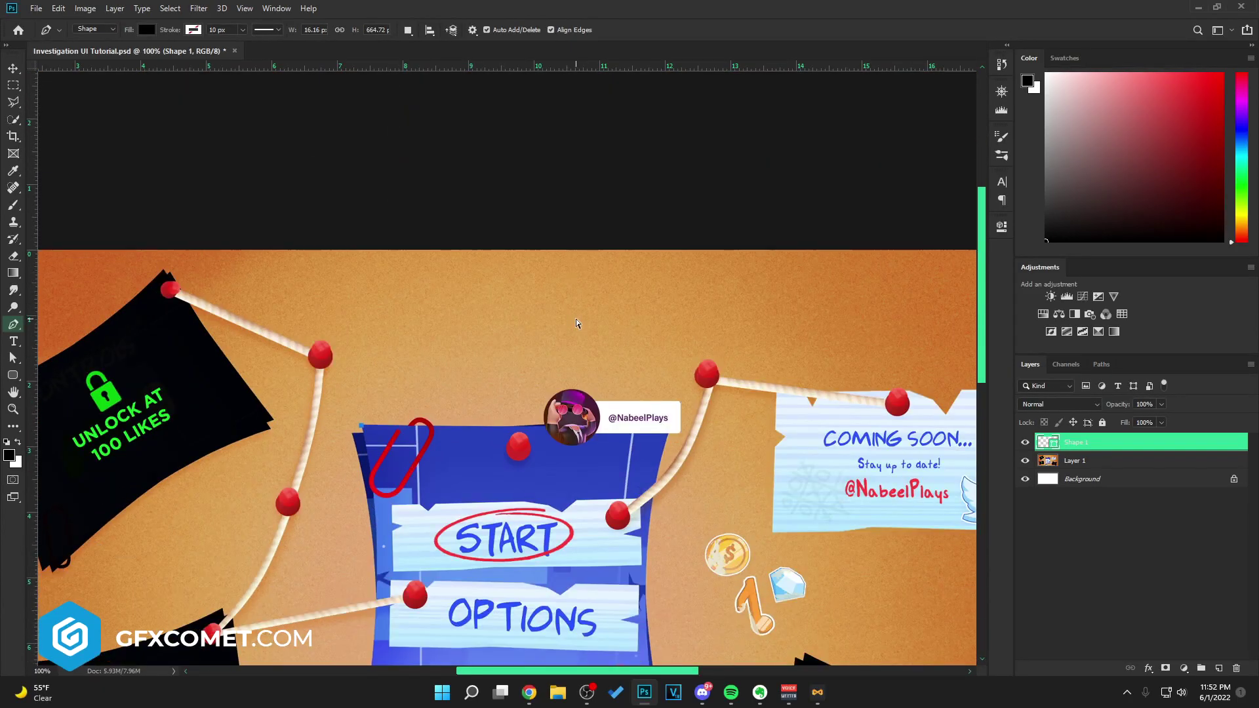
key(ctrl+minus)
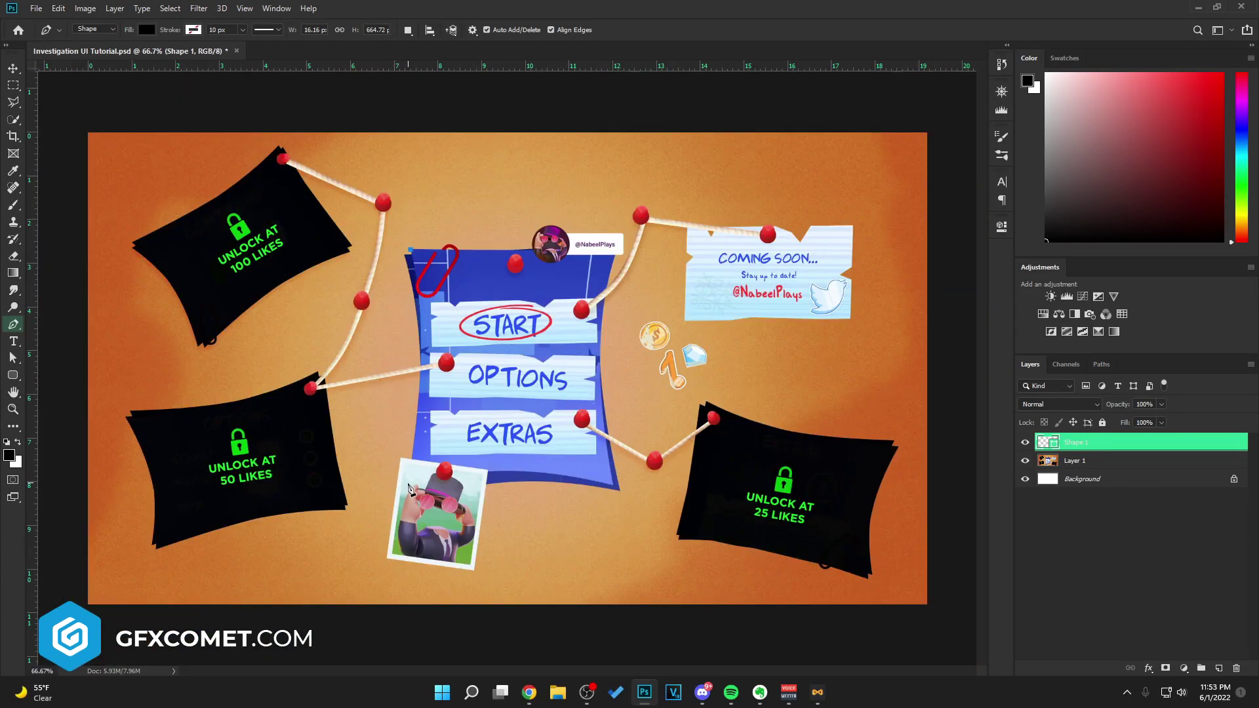
drag(409, 486, 381, 634)
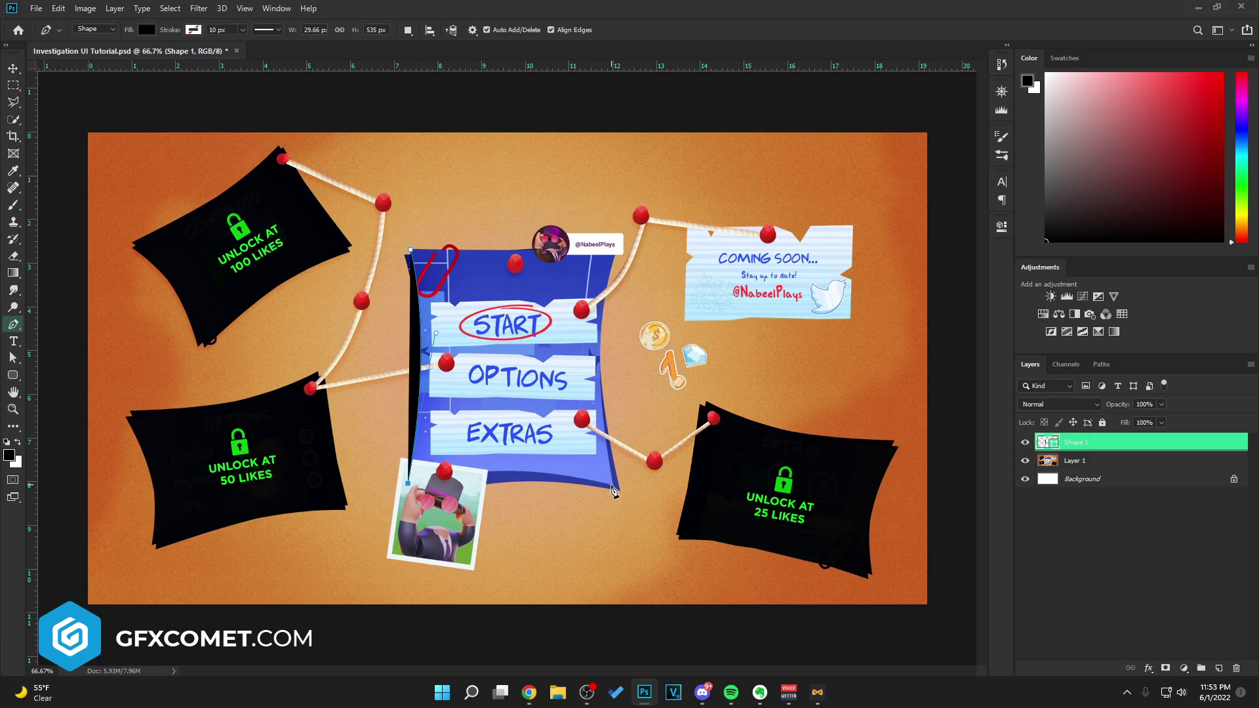
drag(613, 487, 711, 517)
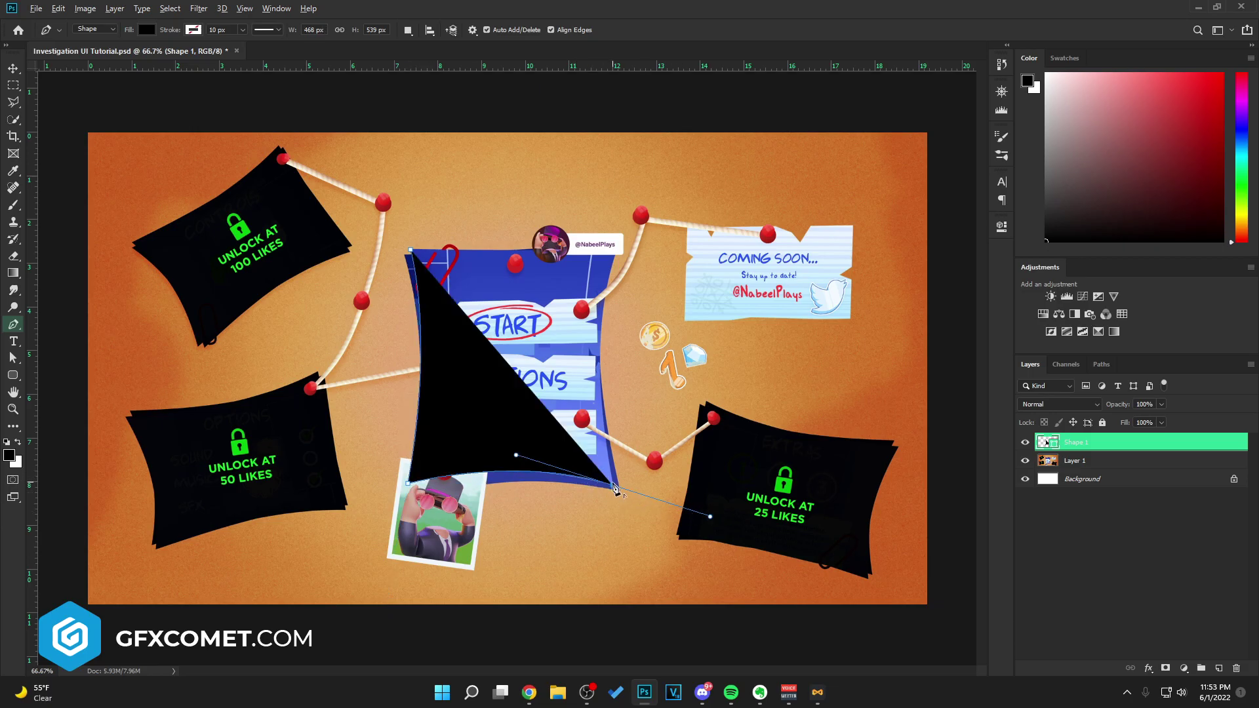
click(615, 486)
drag(615, 250, 647, 160)
Compare the black shape with the reference at 15% opacity, restore 100%, and move it to the right of the original panel.
drag(1117, 407, 1080, 409)
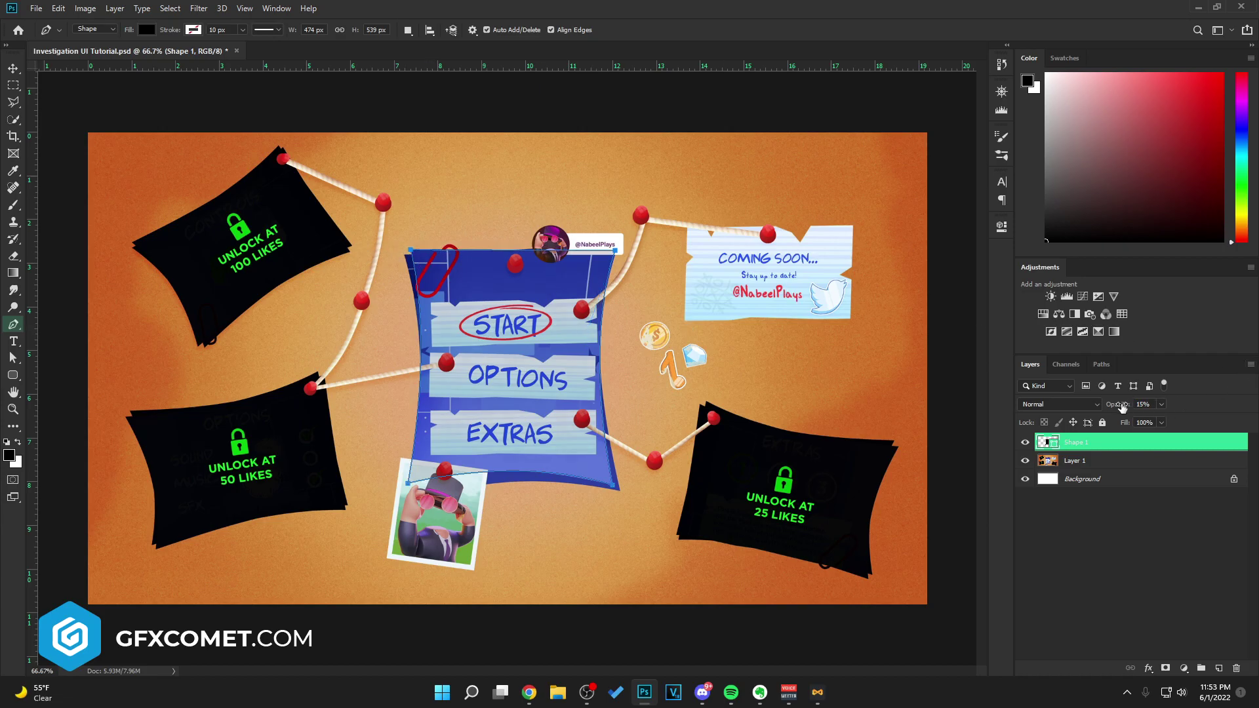
drag(1121, 406, 1223, 419)
key(v)
drag(548, 416, 764, 396)
Recolor the front shape with the blue sampled from the upper part of the original menu panel.
key(ctrl+plus)
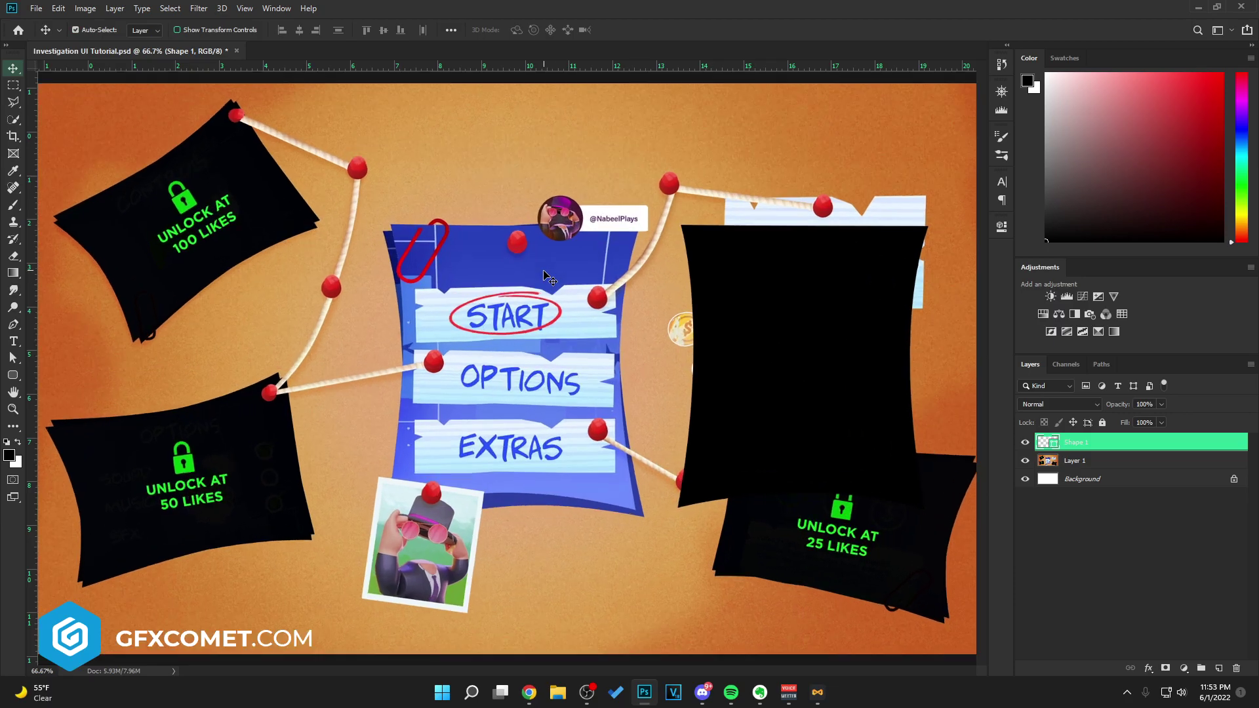
key(ctrl+plus)
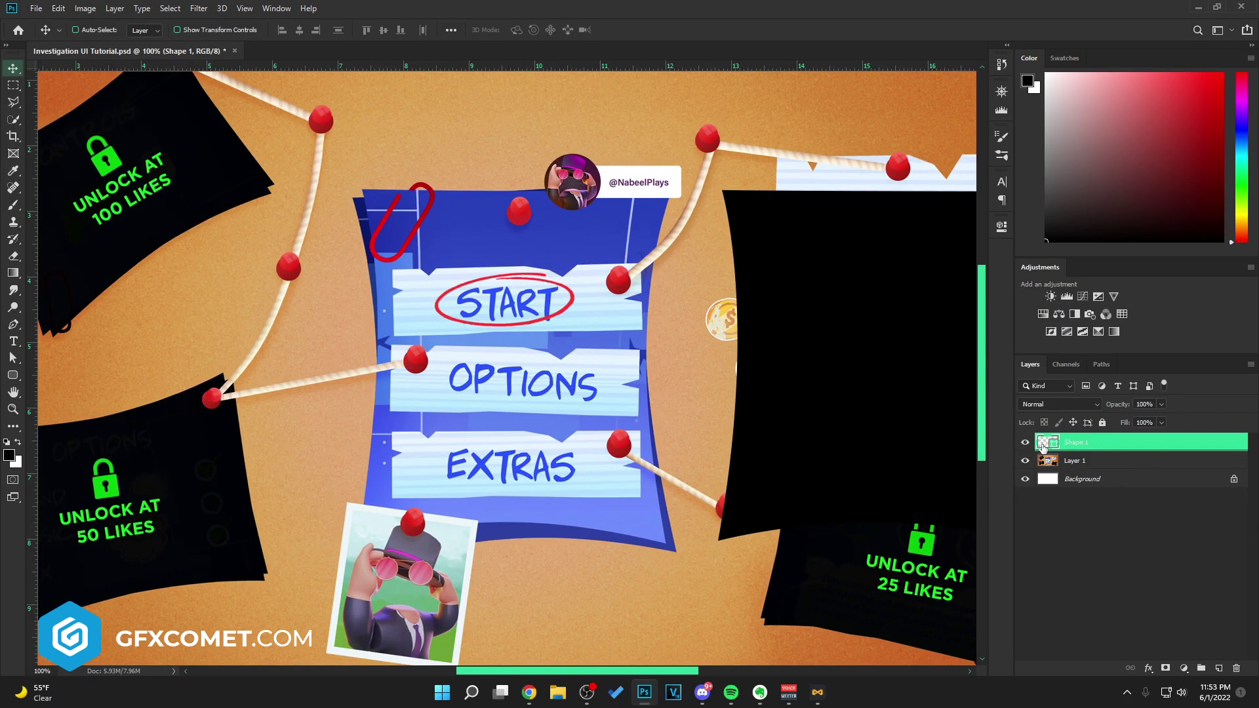
drag(667, 674, 695, 674)
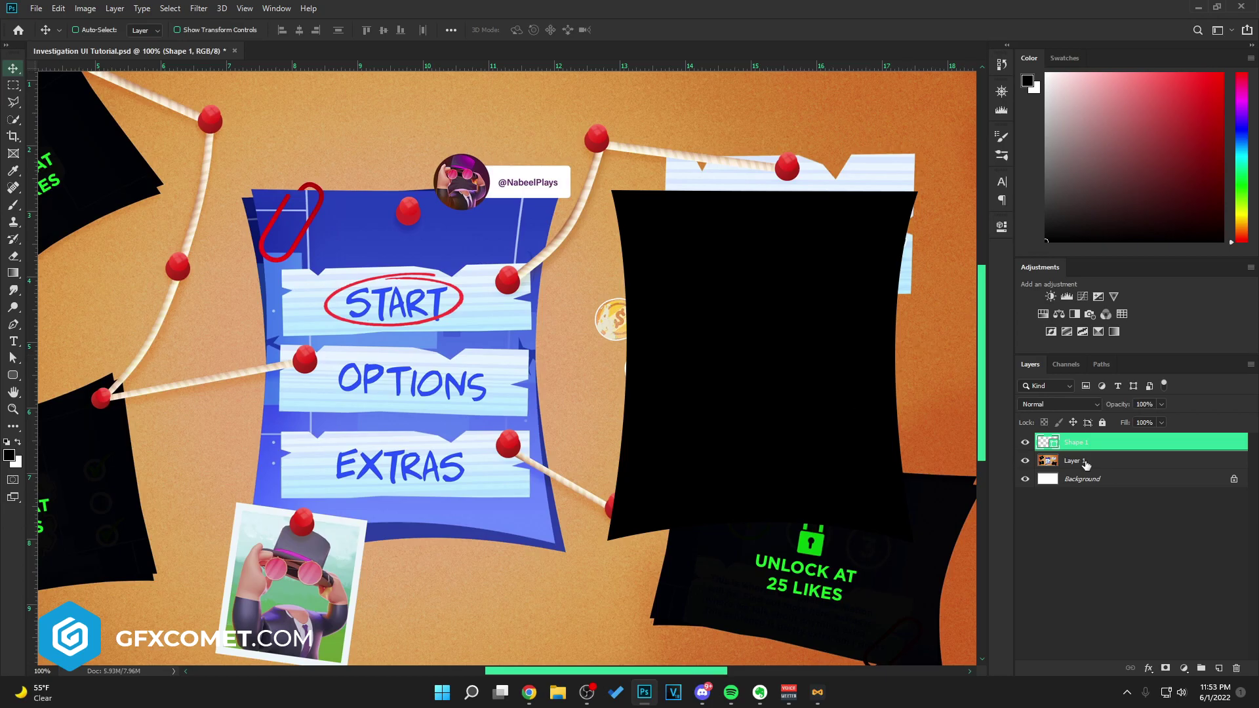
double_click(1048, 442)
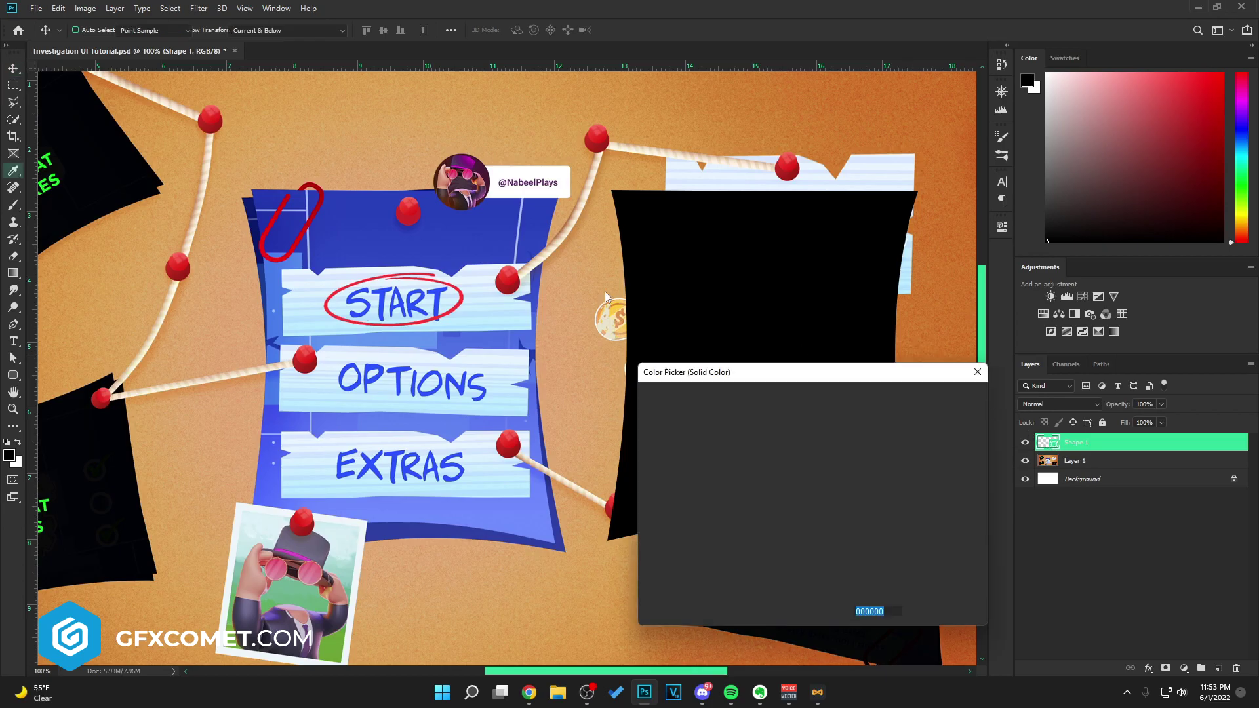
click(378, 225)
click(955, 397)
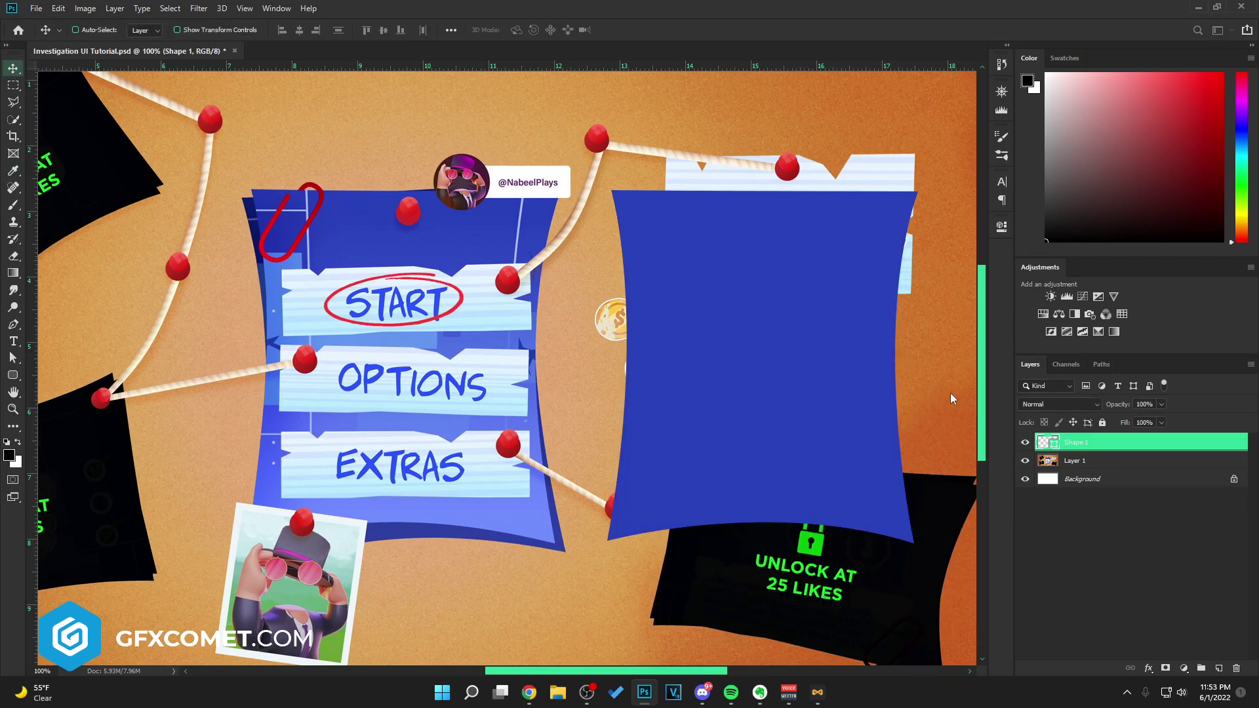
Add a new layer beneath the blue shape and set the Pen tool to Path mode.
click(1140, 463)
click(1219, 669)
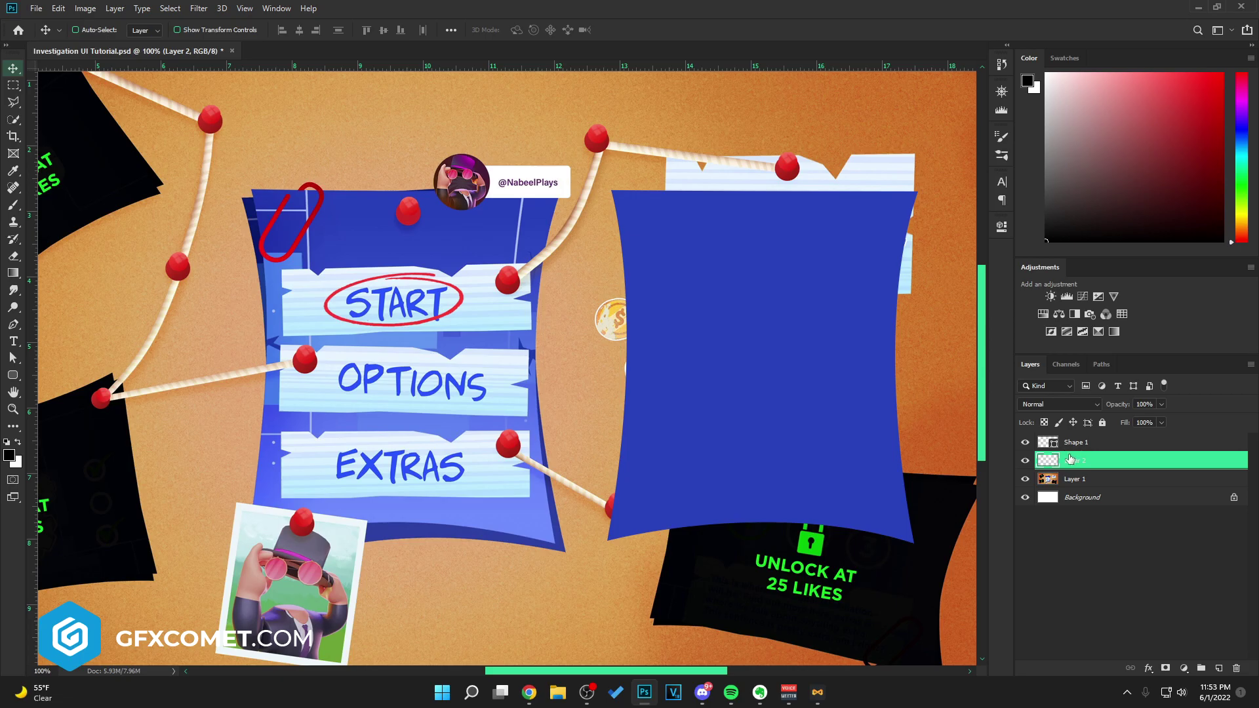
click(13, 324)
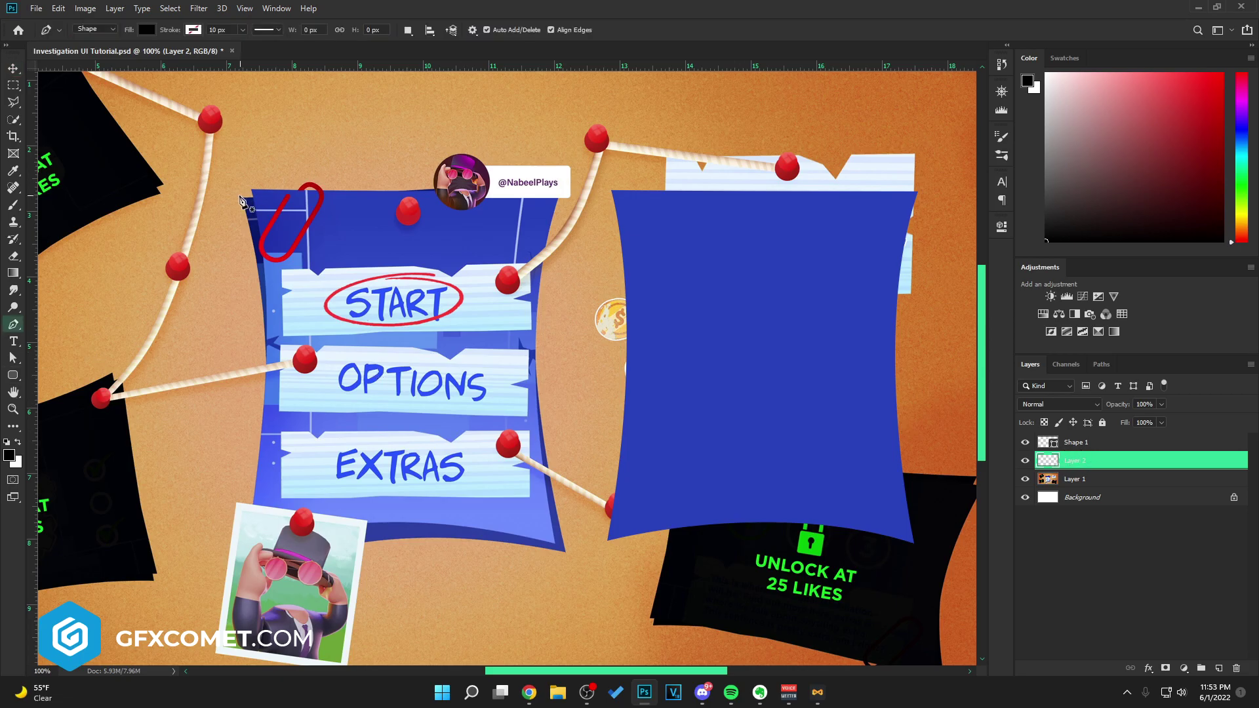
click(95, 29)
click(92, 51)
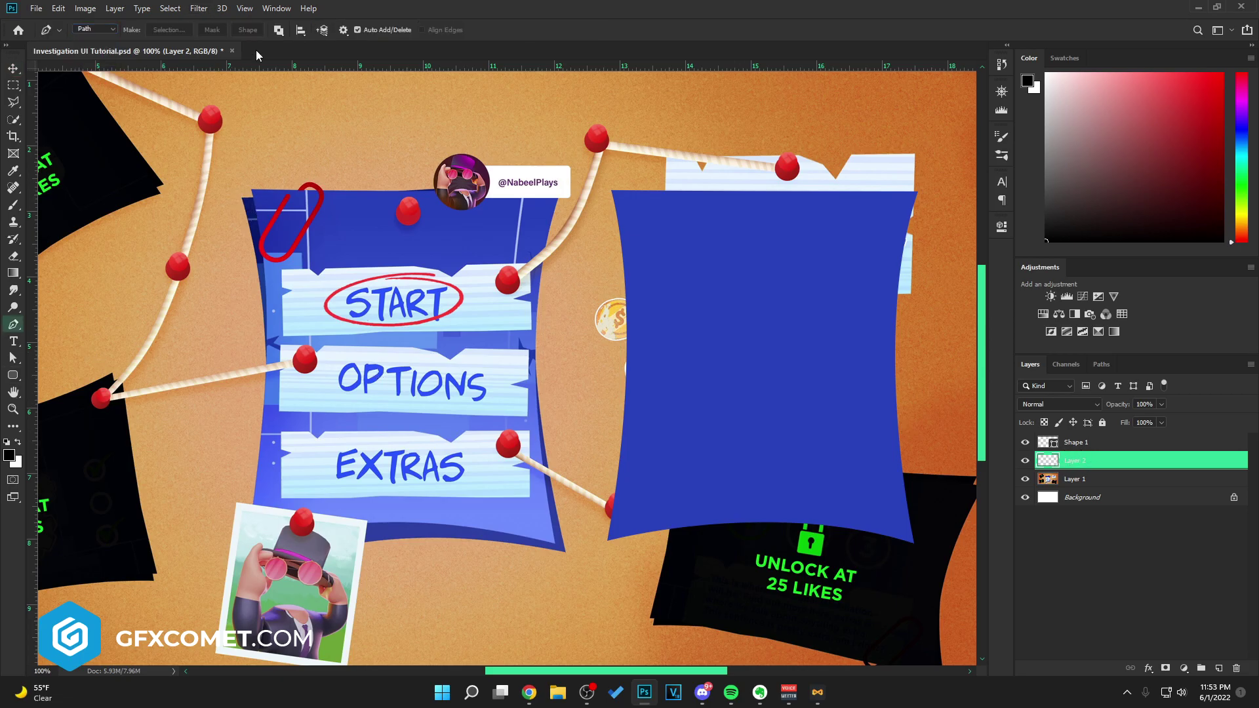
Trace the curved outline of the original panel's darker back sheet as a closed path.
click(240, 196)
scroll(239, 420, down, 7)
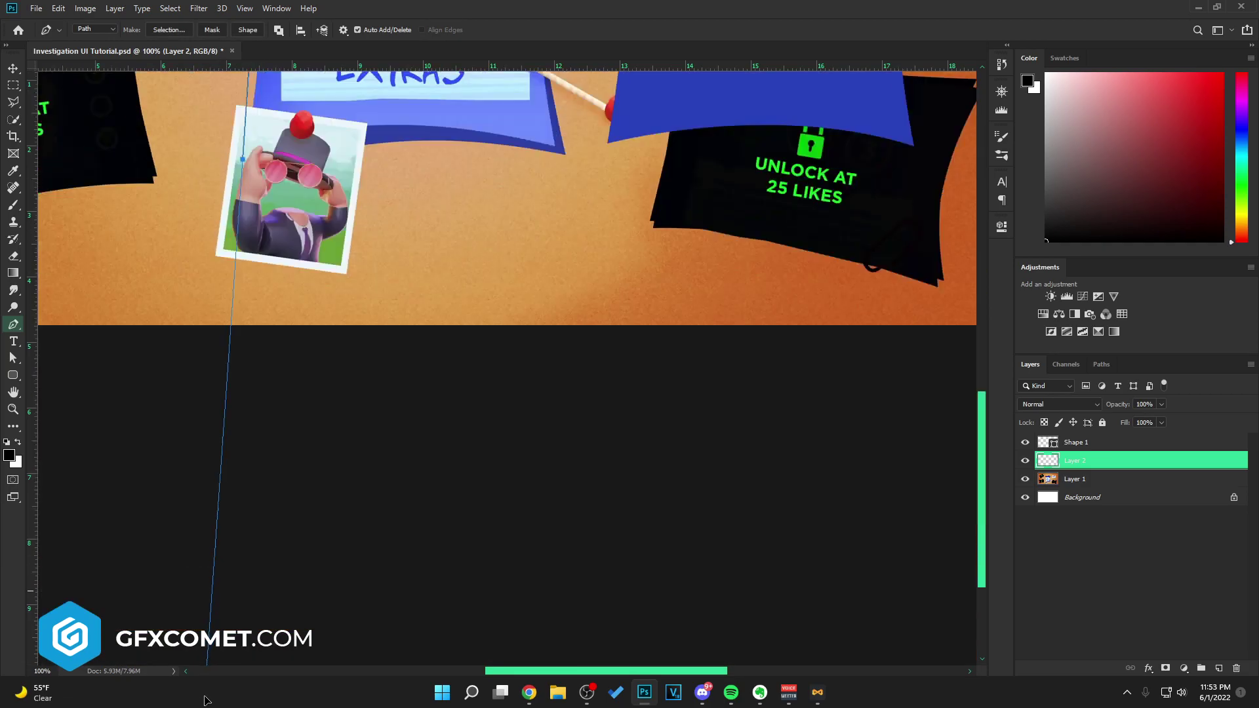
key(ctrl+minus)
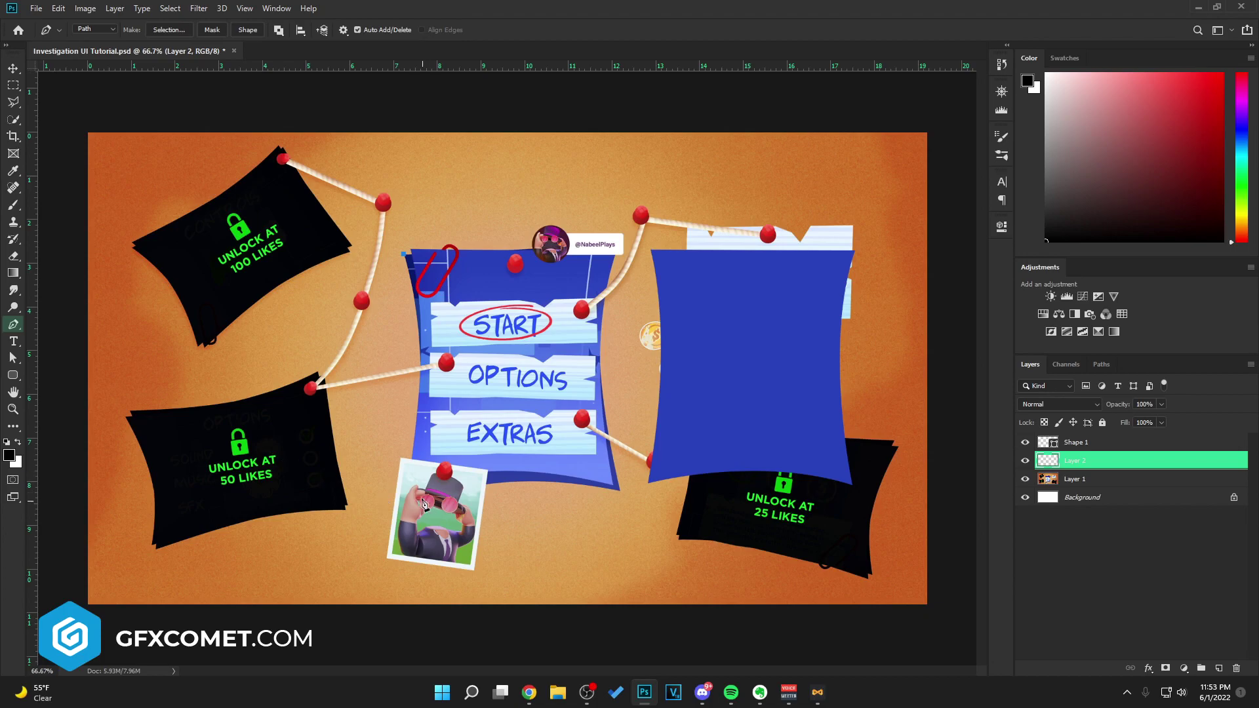
drag(407, 492, 378, 623)
alt+click(407, 491)
drag(620, 491, 680, 518)
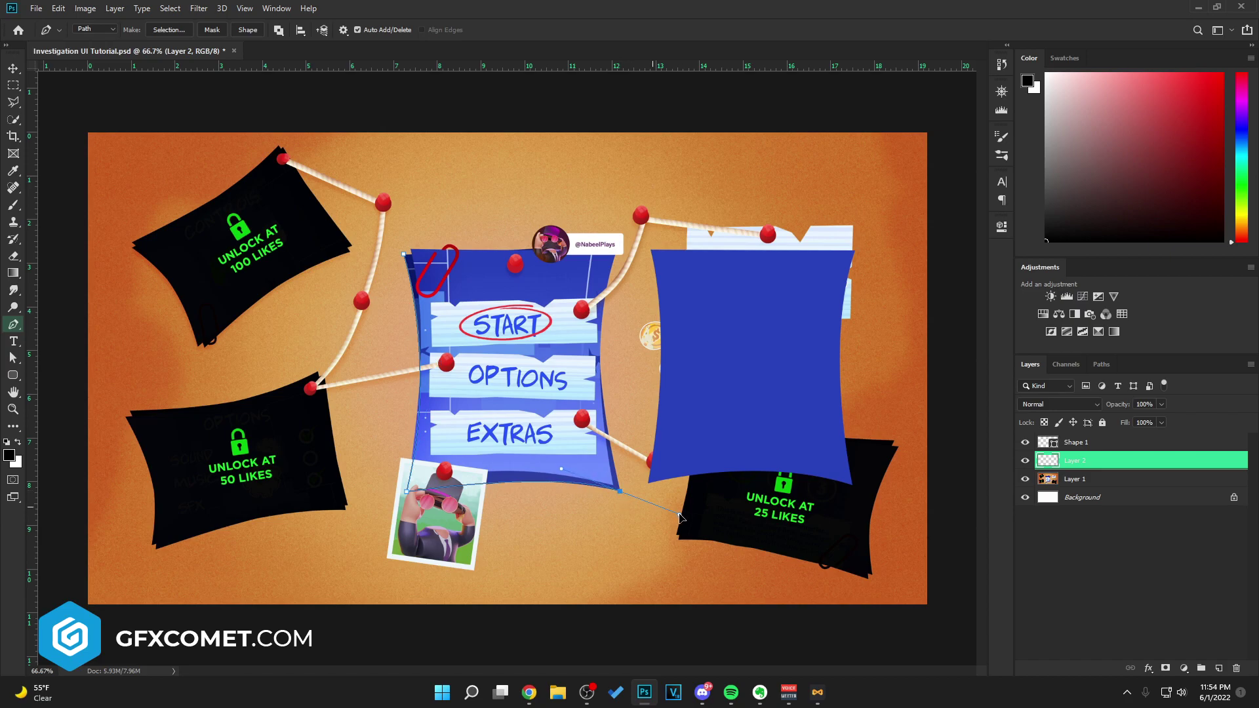
alt+click(620, 492)
drag(615, 249, 653, 150)
alt+click(615, 249)
click(404, 253)
Convert the closed path into a shape and move it behind the blue front shape, slightly offset.
click(253, 31)
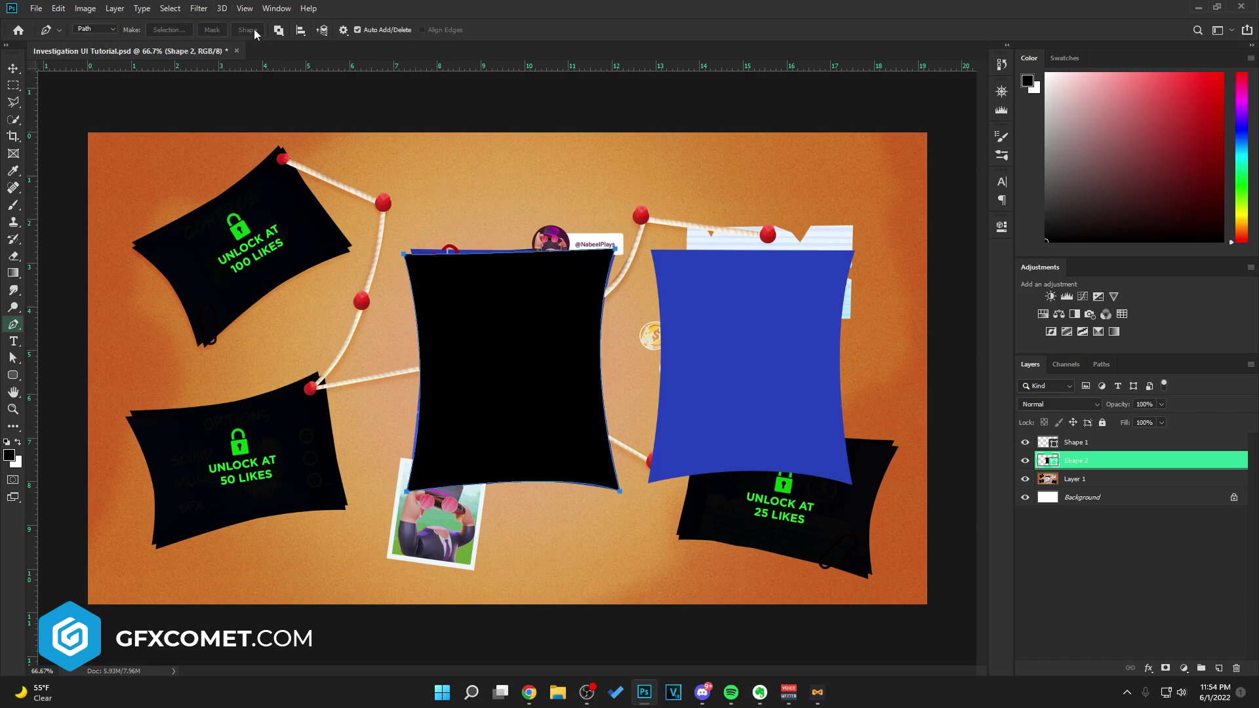
key(v)
drag(576, 450, 821, 459)
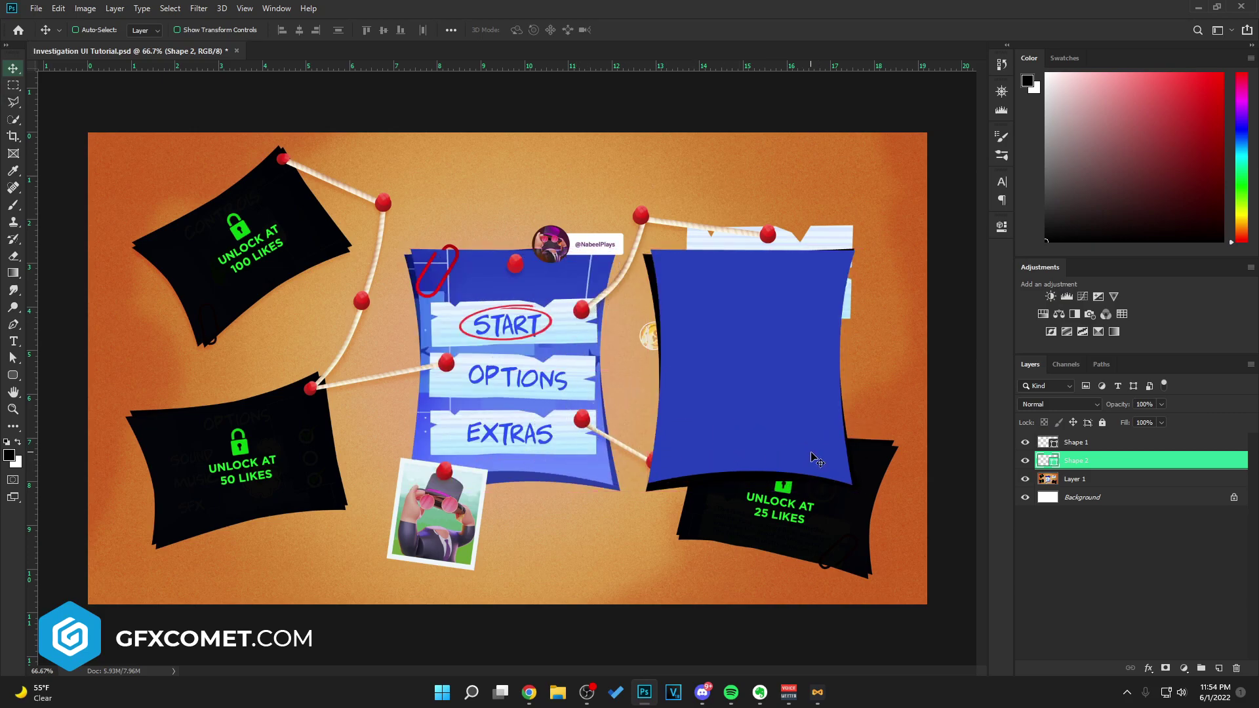
Try recoloring the back shape with the blue sampled from the lower part of the original panel.
double_click(1052, 462)
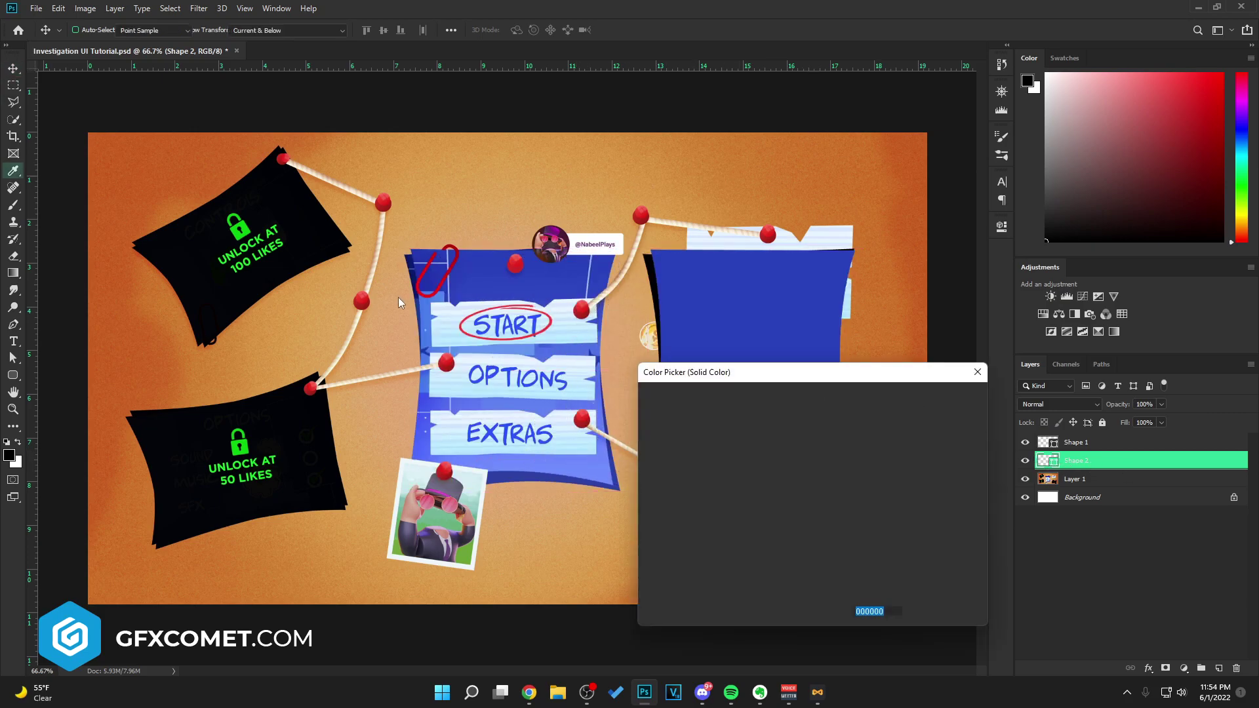
click(516, 473)
click(951, 398)
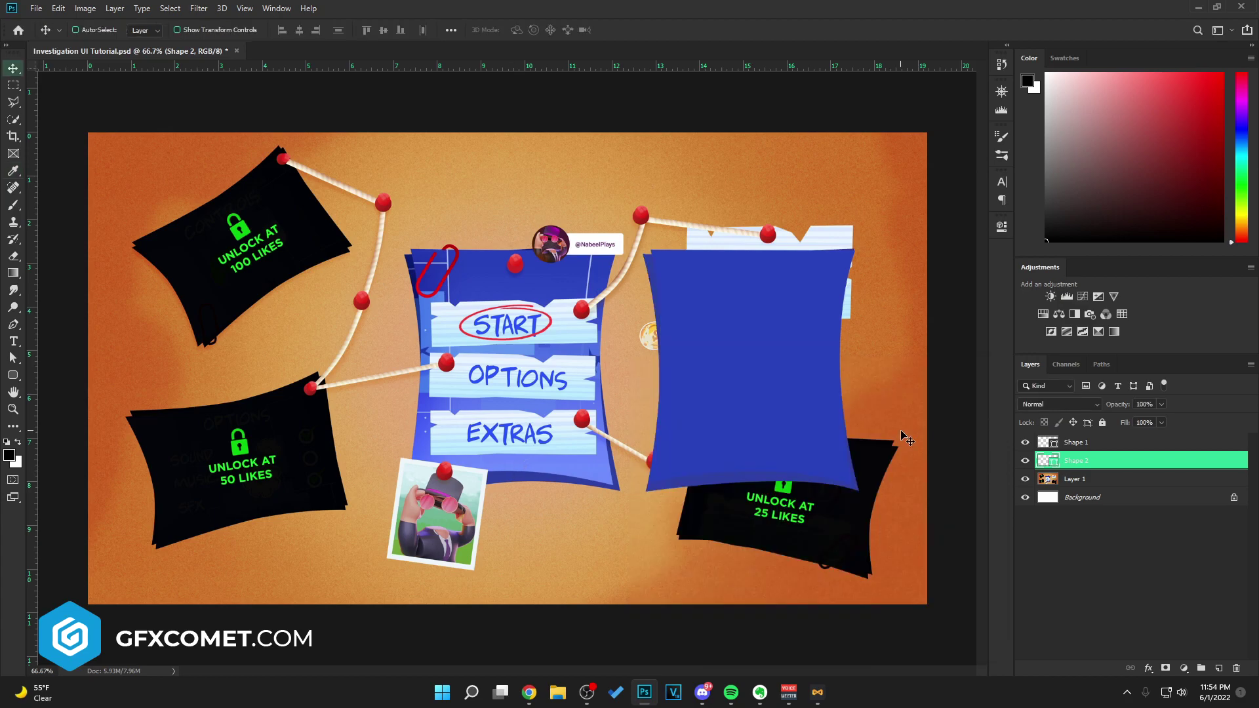
Set the back shape's fill to a dark navy blue that stands out behind the front shape.
double_click(1056, 462)
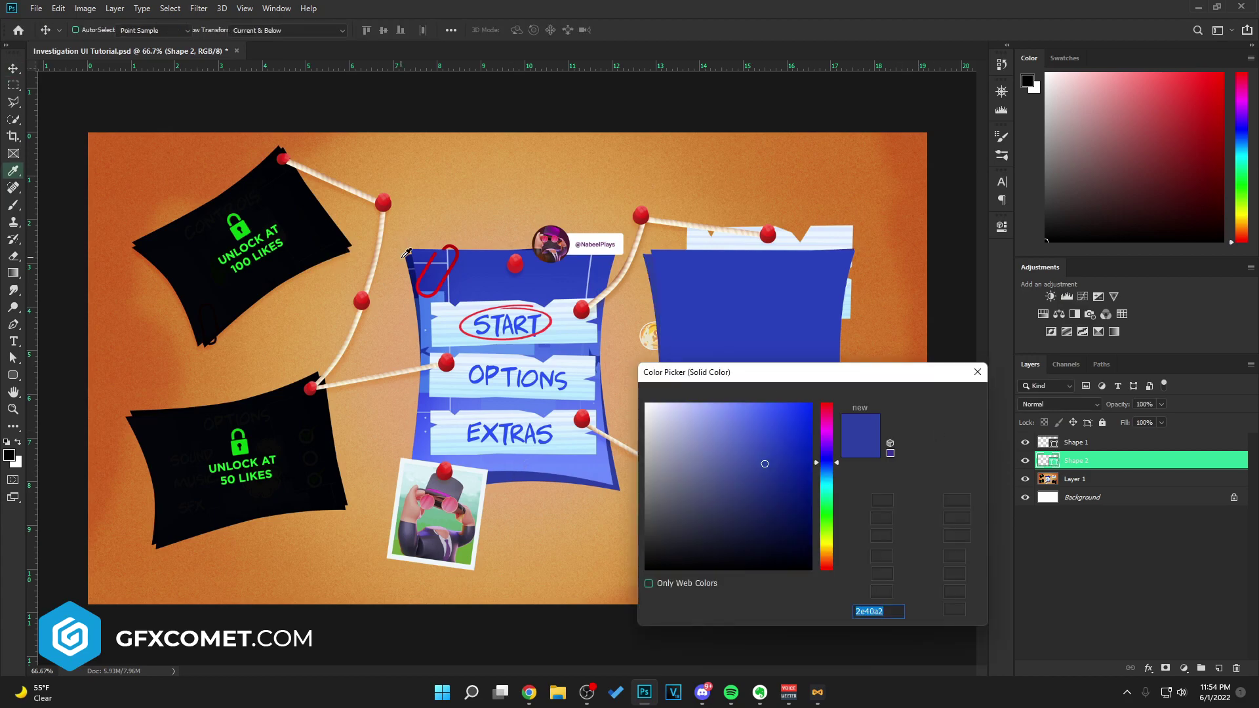
click(500, 266)
click(962, 397)
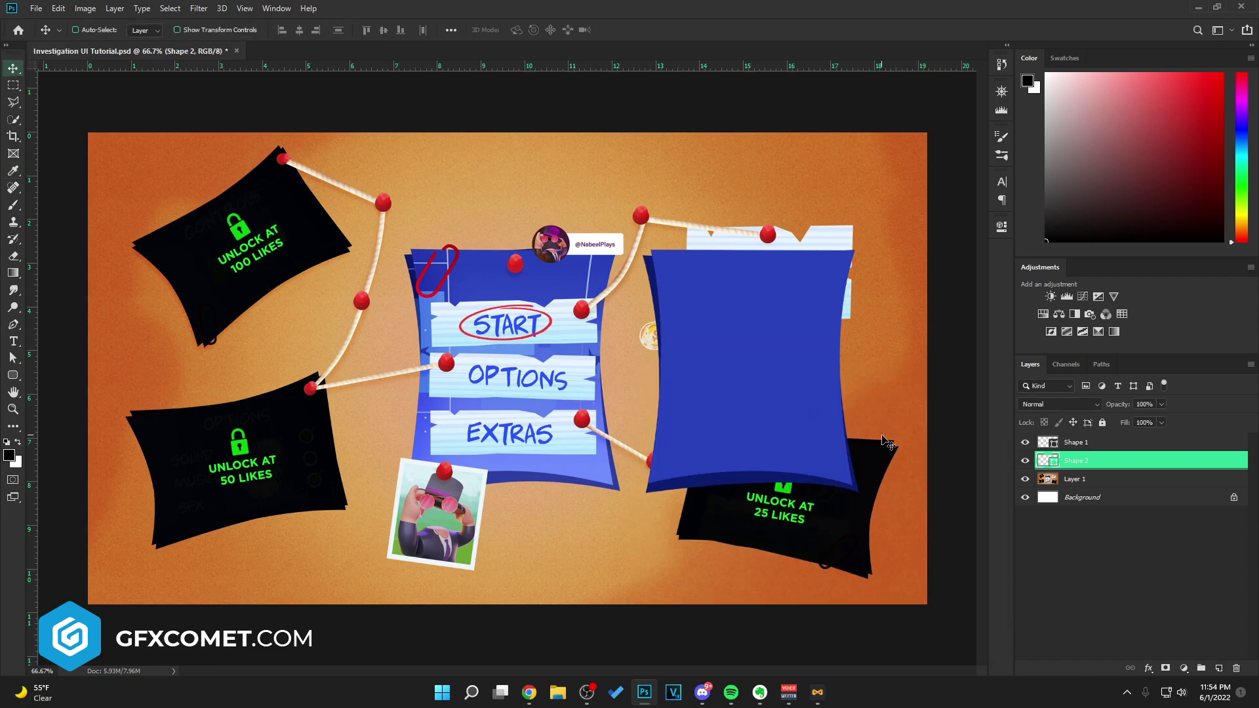
Add a new layer above the front blue shape and clip it to that shape.
key(ctrl+plus)
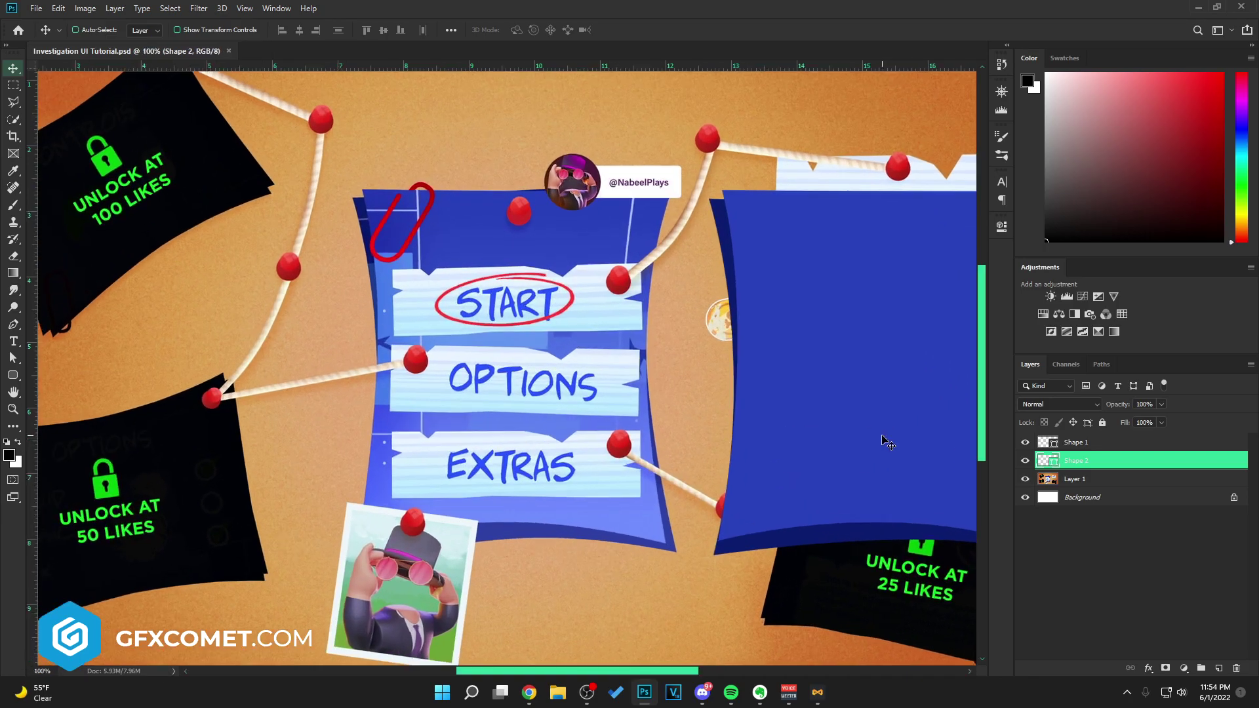
key(h)
drag(886, 442, 703, 345)
click(1106, 446)
click(1219, 669)
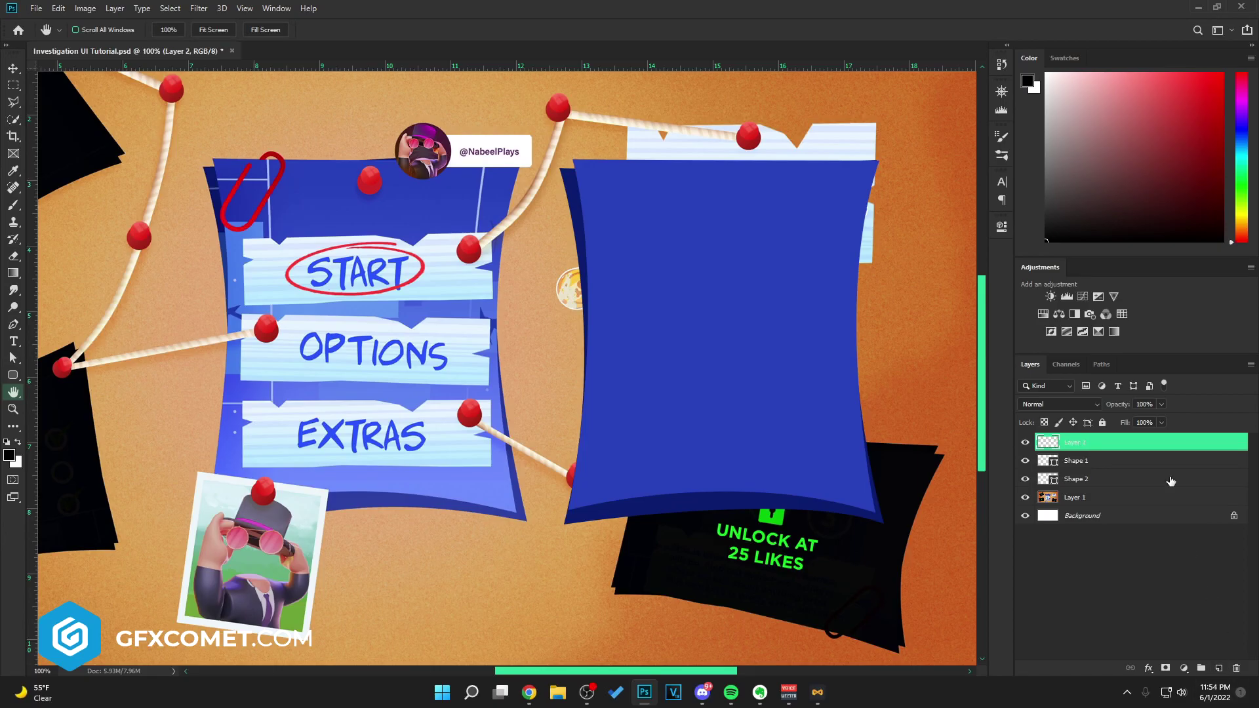
right_click(1113, 442)
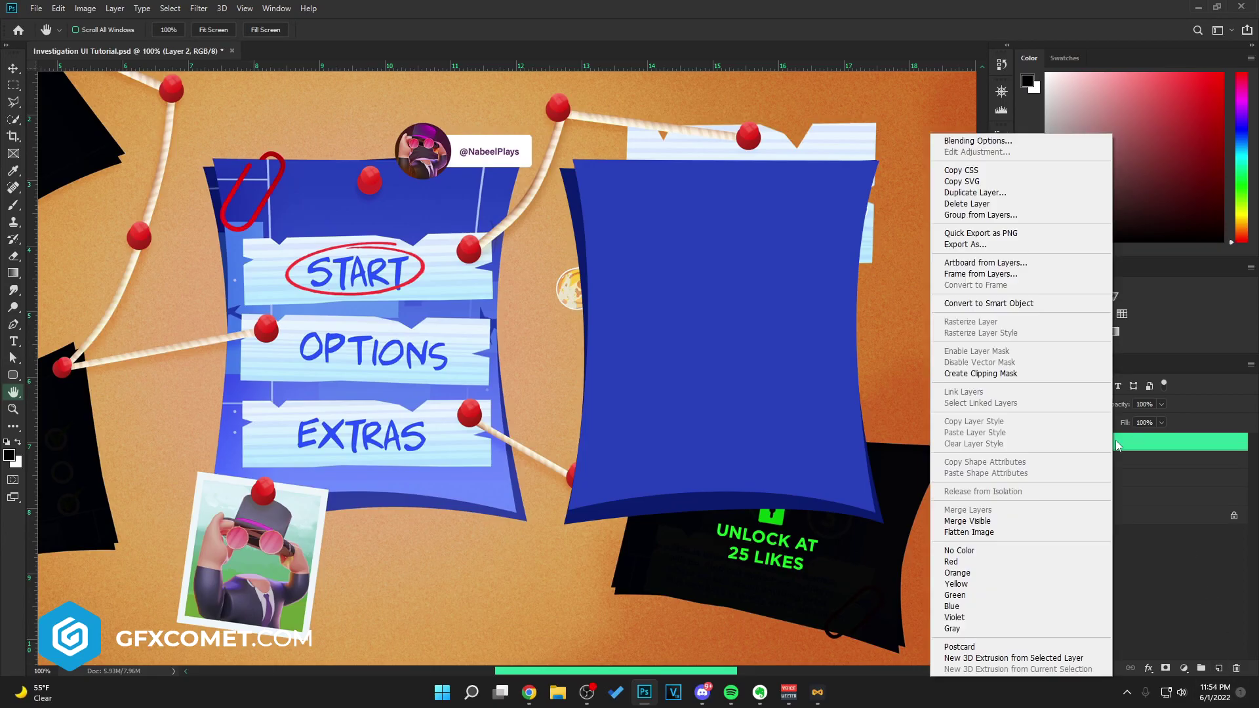
click(985, 374)
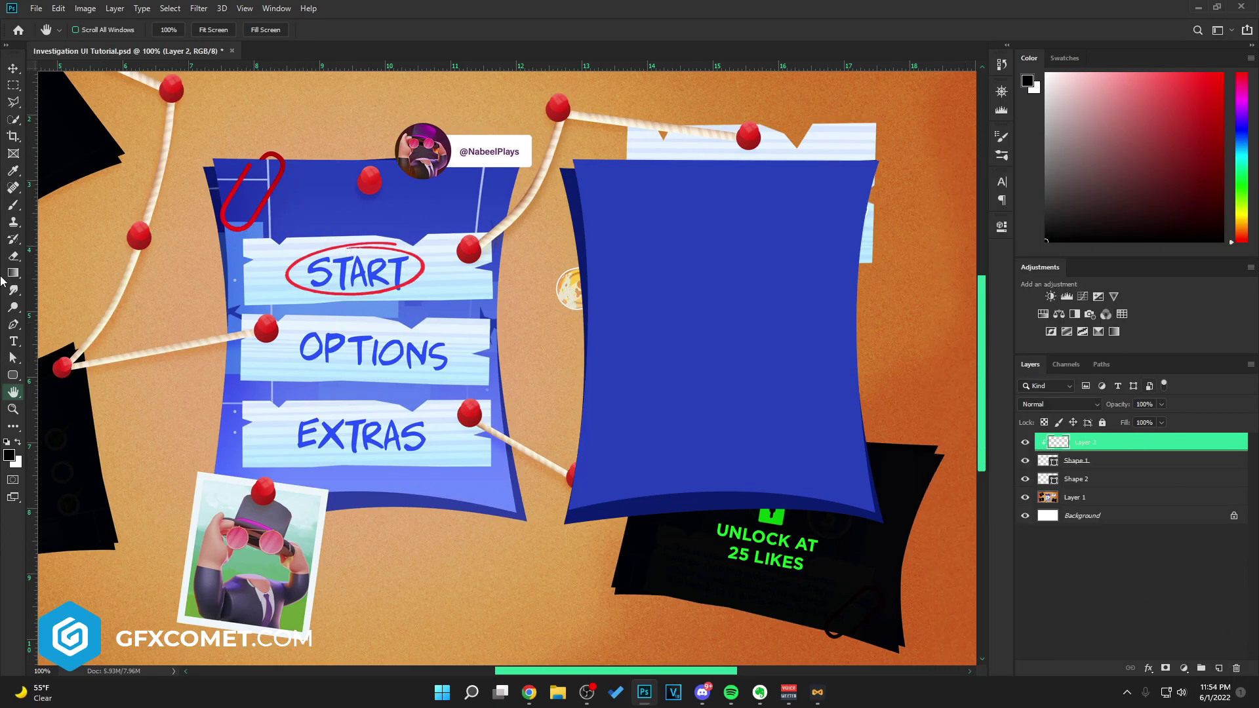
Set the Pen tool back to Shape mode with a white fill.
click(13, 327)
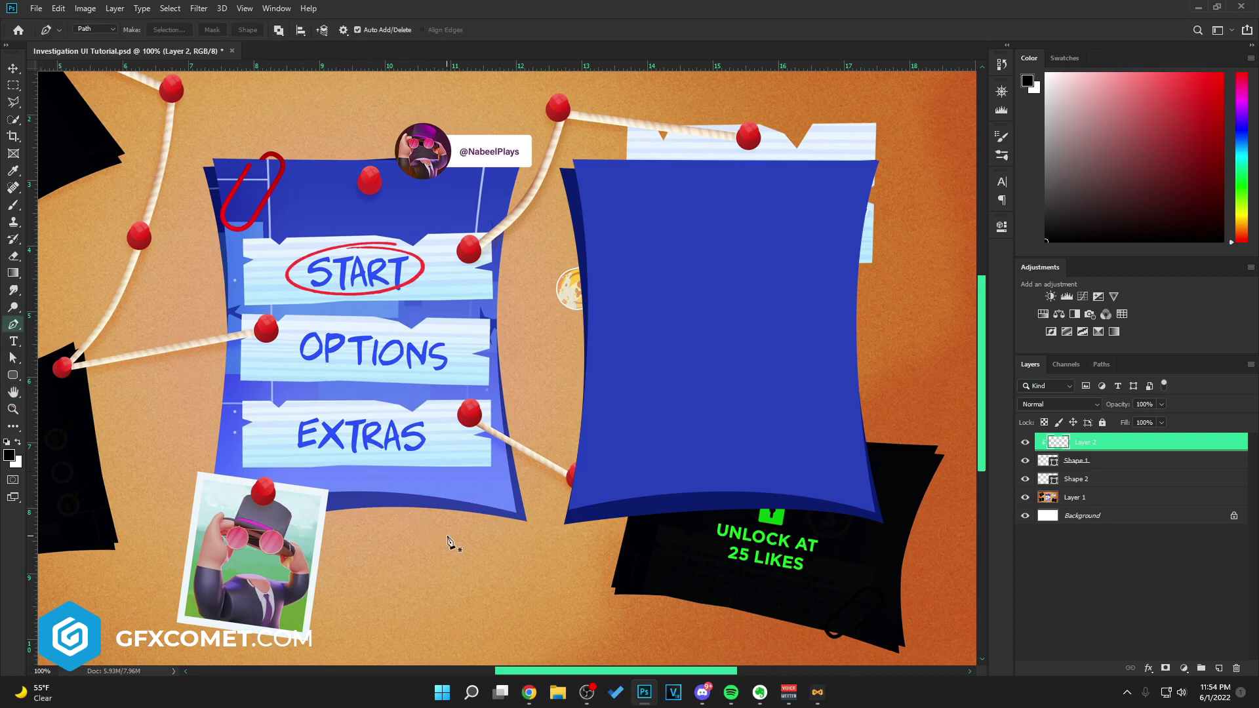
key(x)
click(112, 30)
click(89, 37)
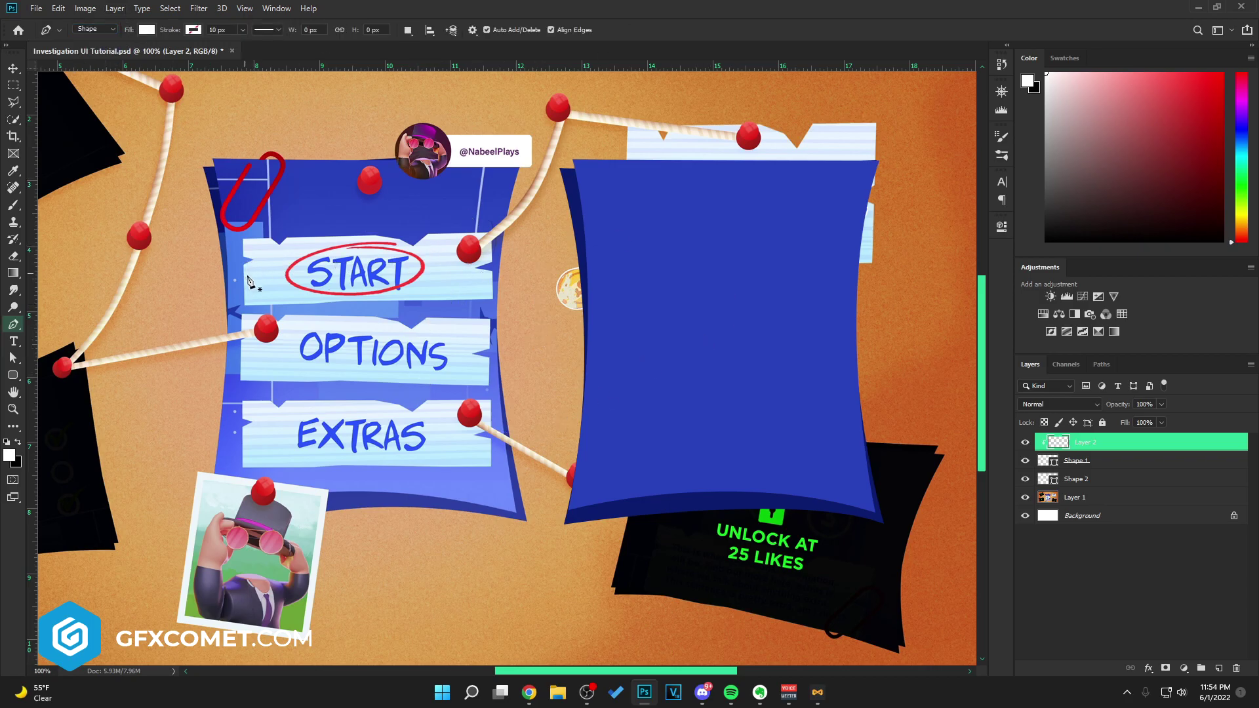
Draw a clipped white shape about 638 by 472 px with a jagged top edge, covering the lower part of the new blue panel.
click(569, 300)
click(651, 301)
click(690, 288)
click(749, 281)
click(789, 308)
click(881, 299)
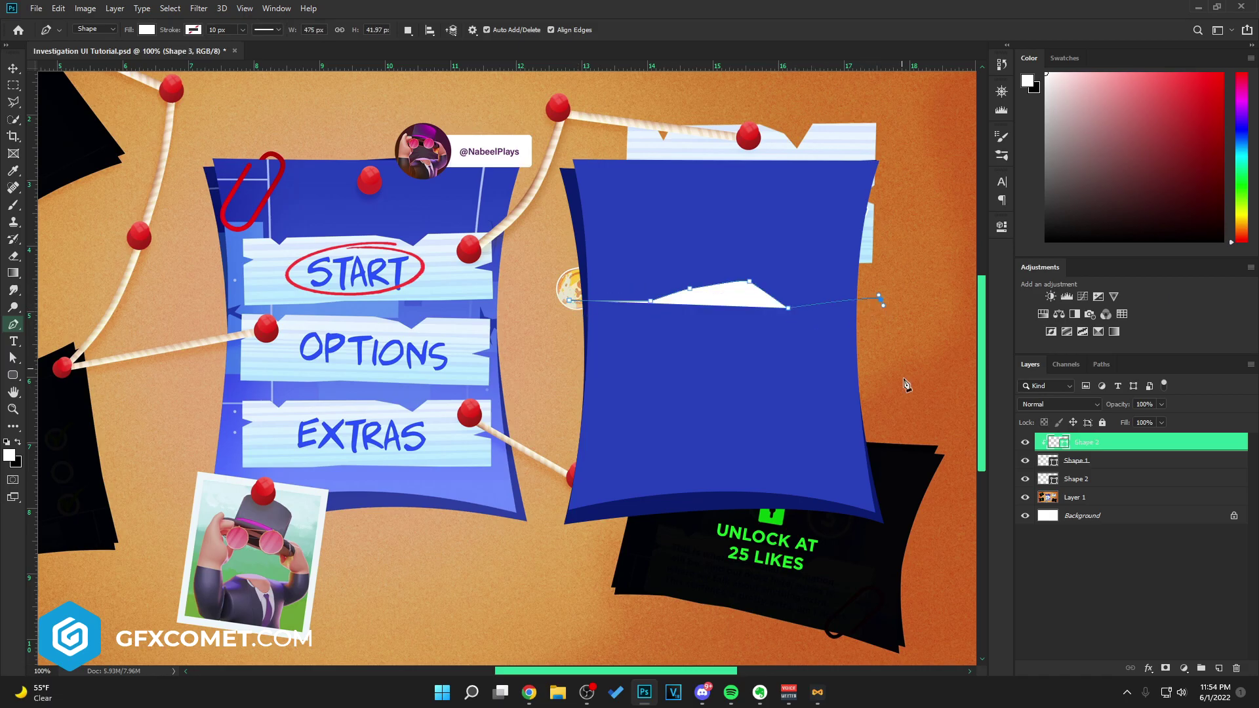
click(906, 390)
drag(888, 545, 881, 561)
click(568, 300)
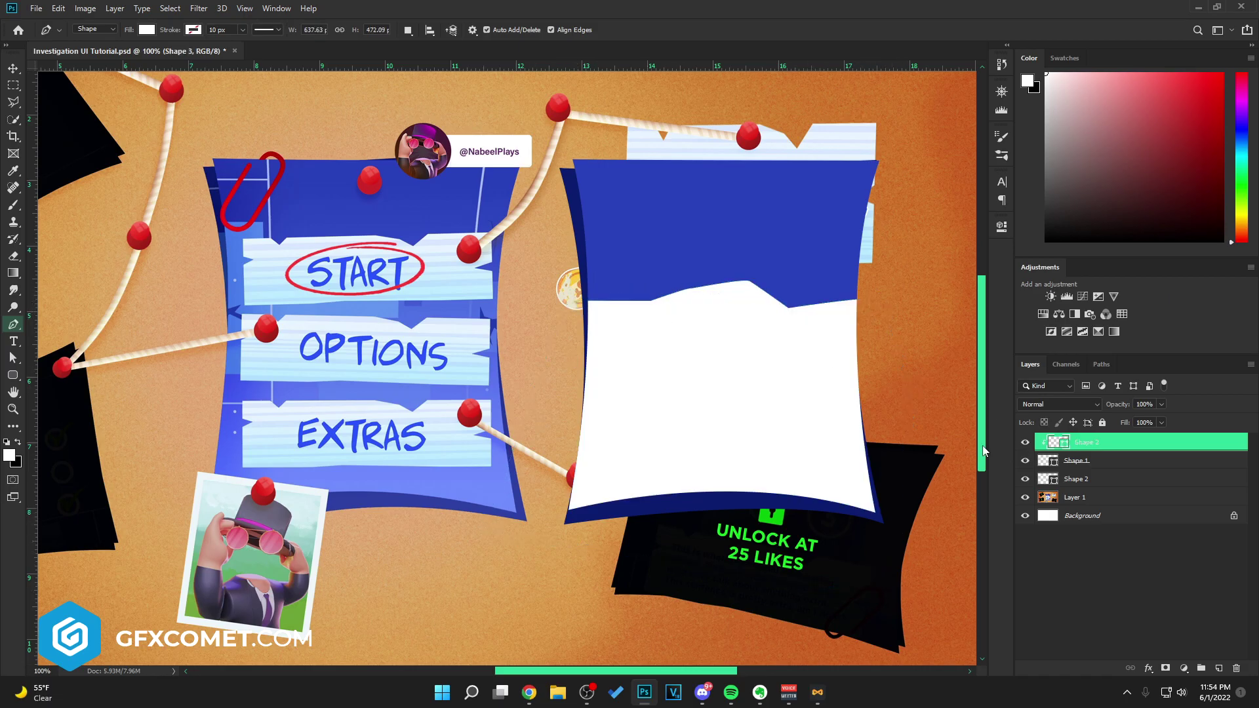
Recolor the jagged white shape with the light blue sampled from the lower edge of the original panel.
key(v)
double_click(1054, 448)
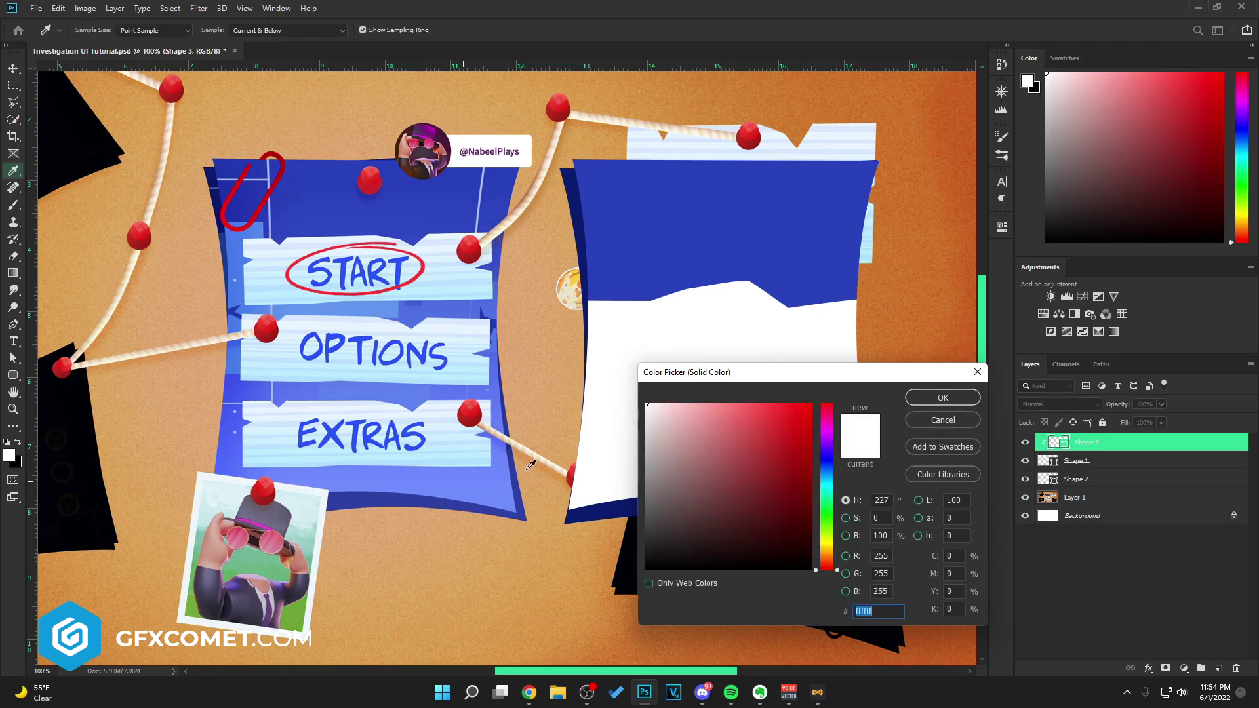
click(453, 482)
click(944, 399)
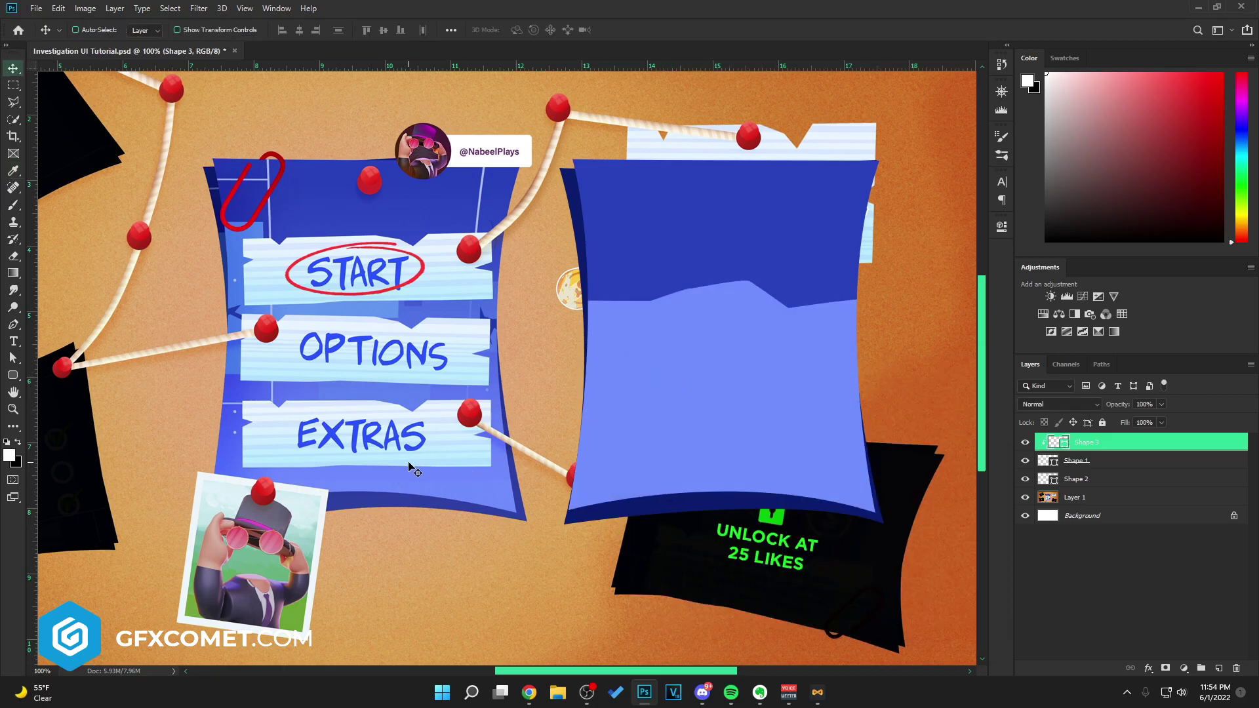
Save the document, rasterize the jagged light-blue shape and softly erase its lower-left area with 300 to 400 px eraser strokes.
key(ctrl+s)
key(e)
click(497, 250)
key(Return)
key(])
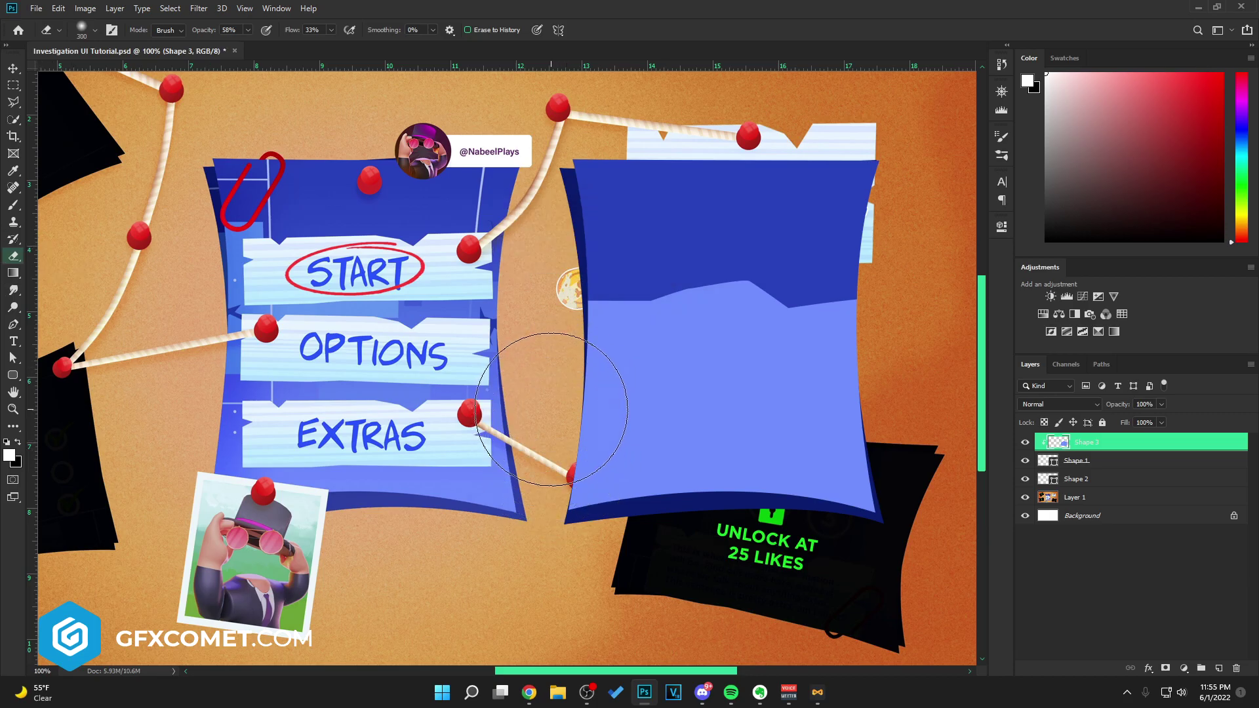
drag(550, 410, 489, 586)
mouse_move(574, 421)
mouse_down()
mouse_move(502, 603)
mouse_move(583, 589)
mouse_up()
key(])
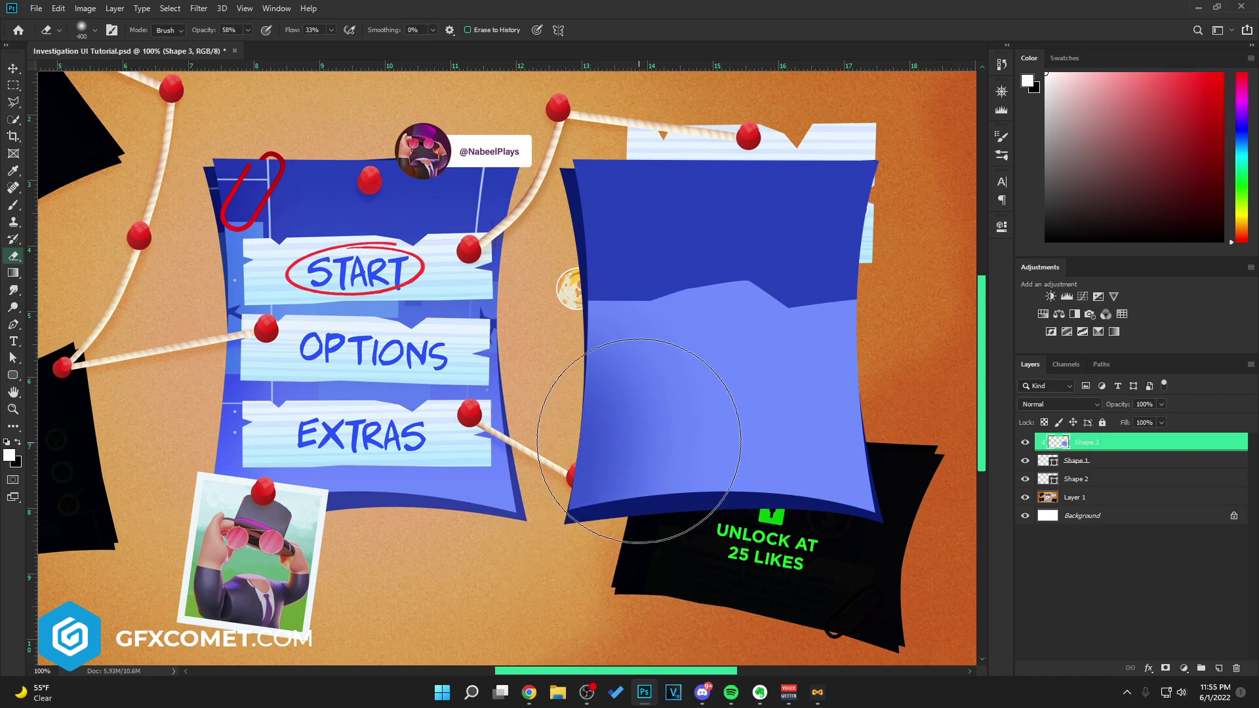
drag(639, 441, 583, 567)
drag(666, 446, 632, 602)
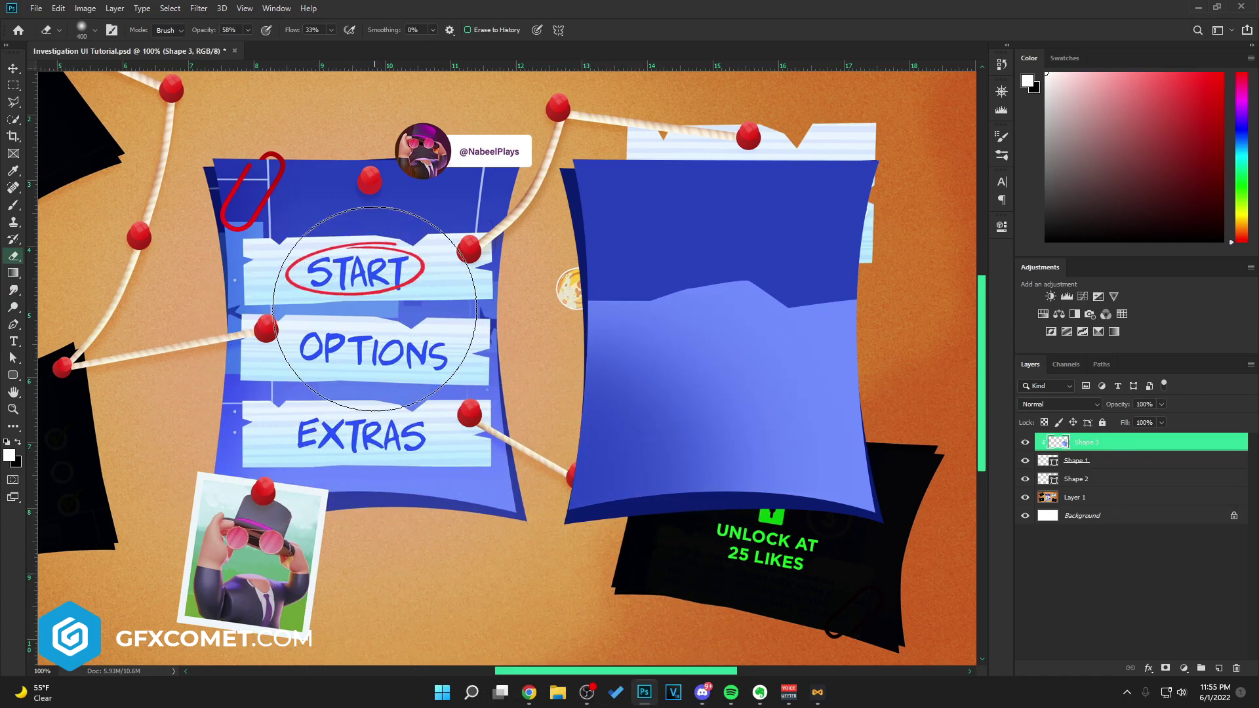
key(v)
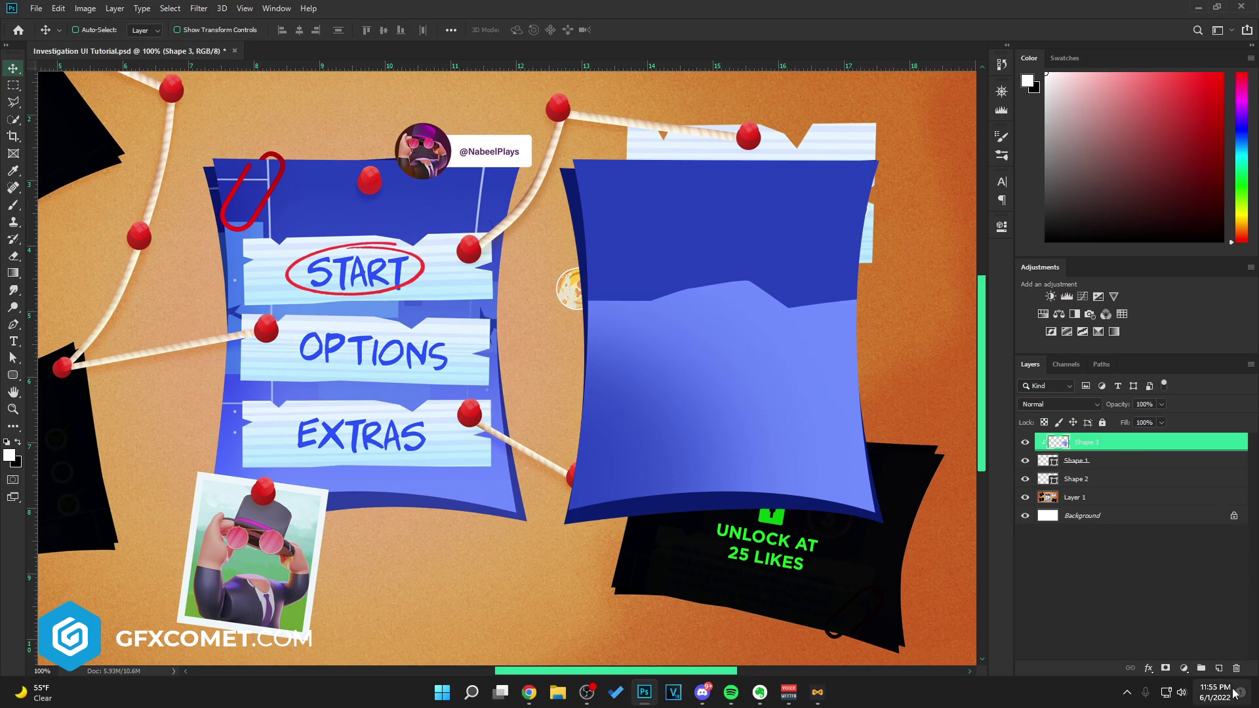
Add a new layer above the jagged light-blue shape and clip it to the panel.
click(1218, 668)
right_click(1100, 447)
click(968, 373)
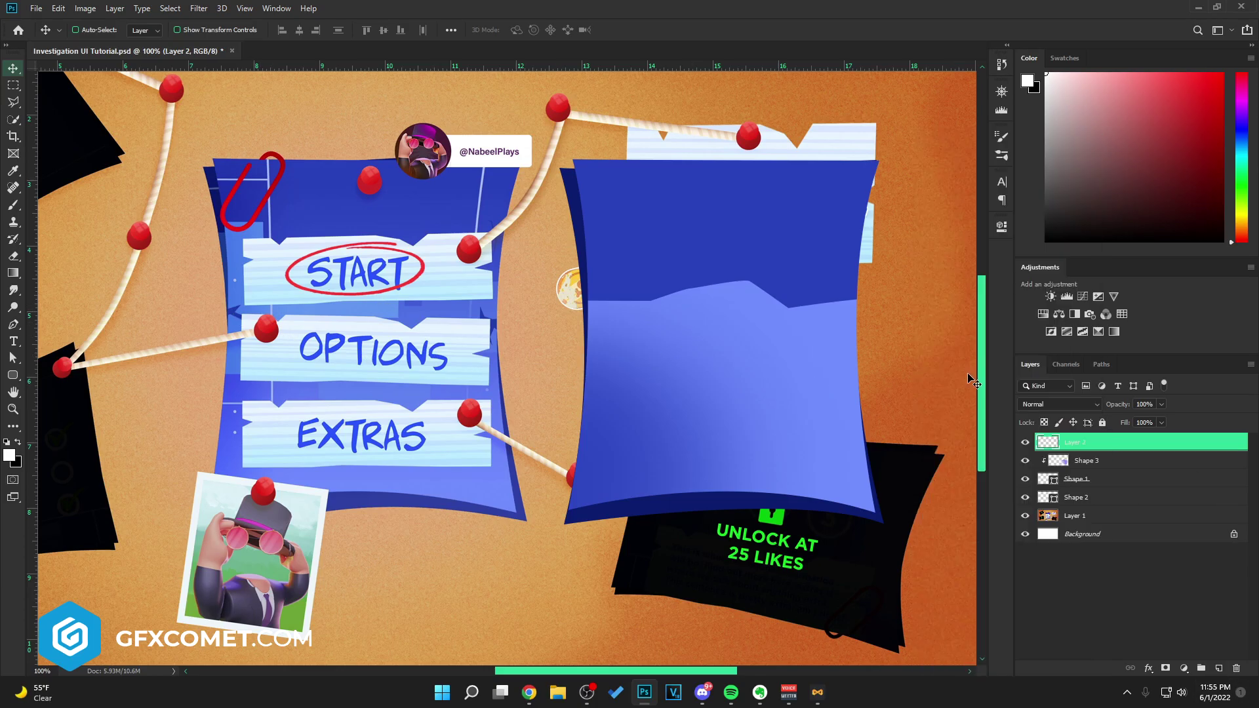
Draw a white L-shaped block about 355 by 211 px with the Pen tool at the panel's left edge.
click(13, 326)
click(572, 237)
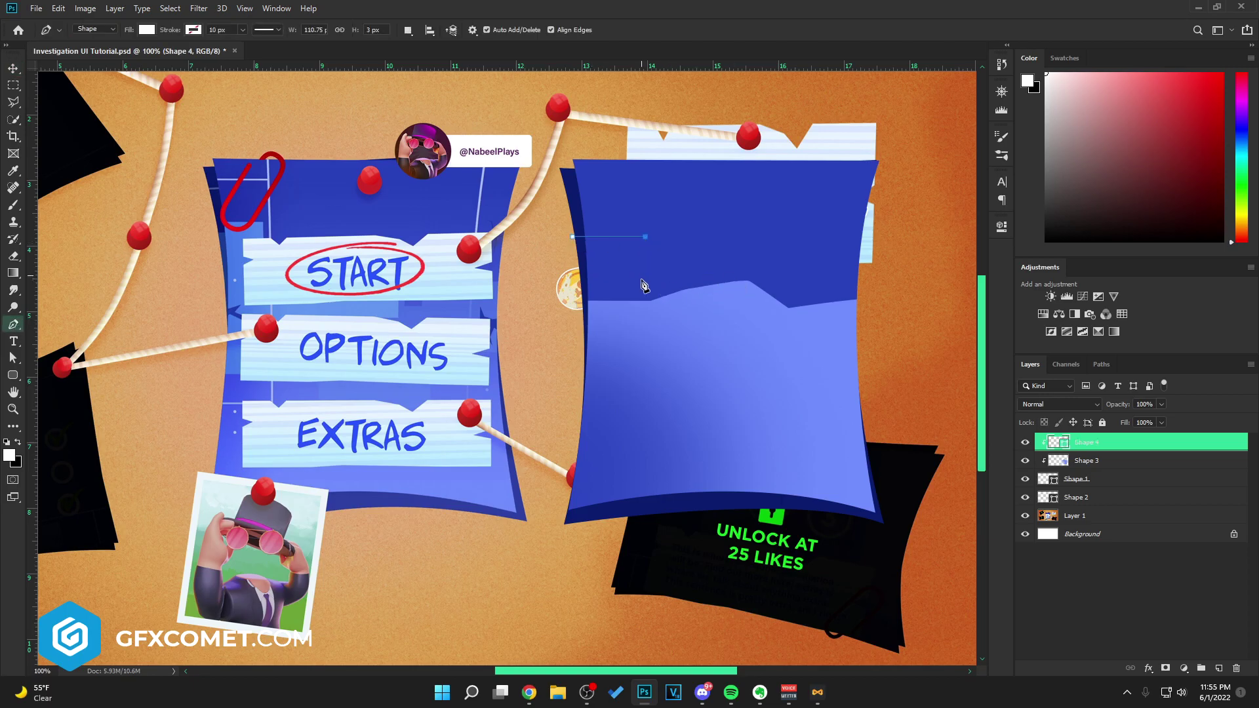
click(645, 310)
click(760, 309)
click(760, 361)
click(628, 373)
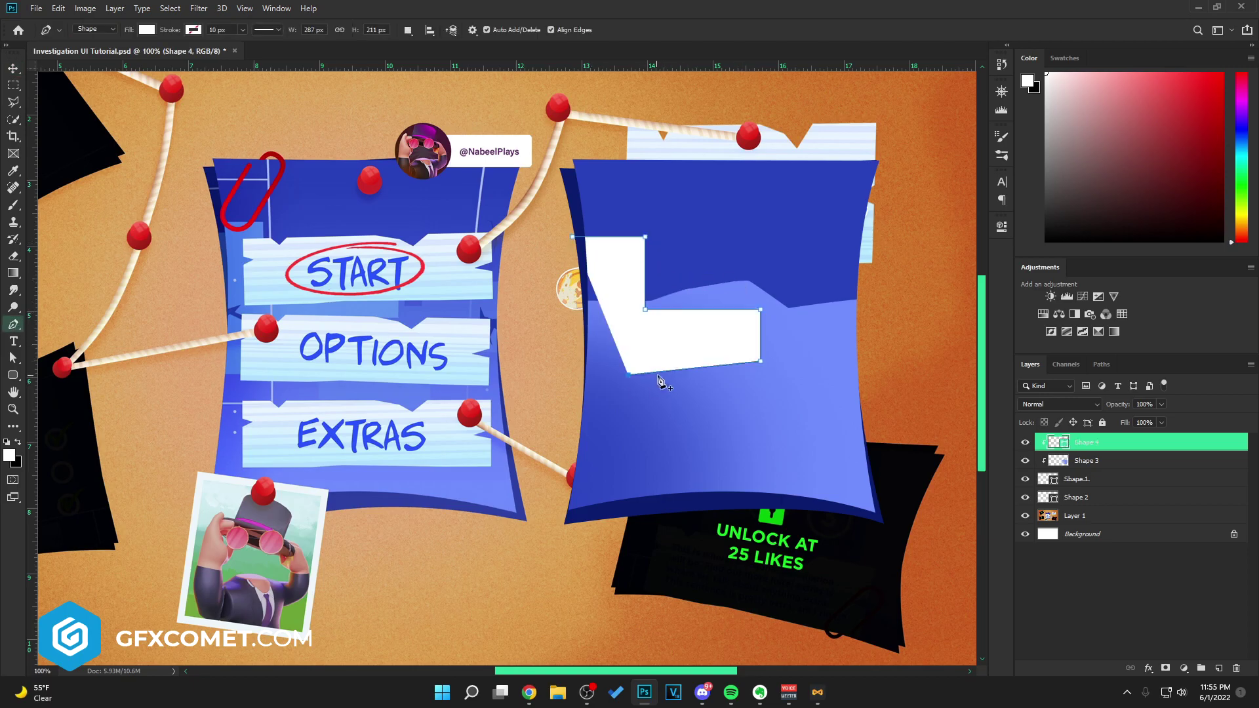
shift+click(528, 375)
click(573, 237)
key(Return)
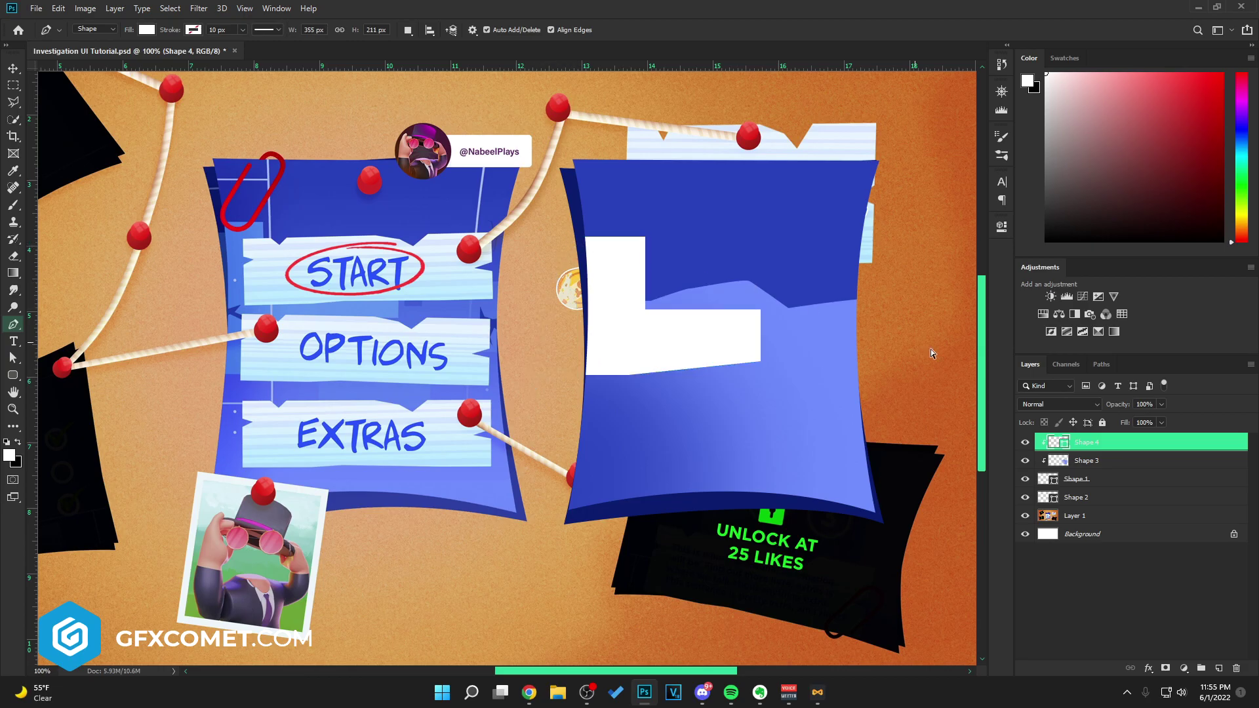
Recolor the L-shaped block with a light blue sampled from the original panel and shift it slightly up and left.
double_click(1052, 443)
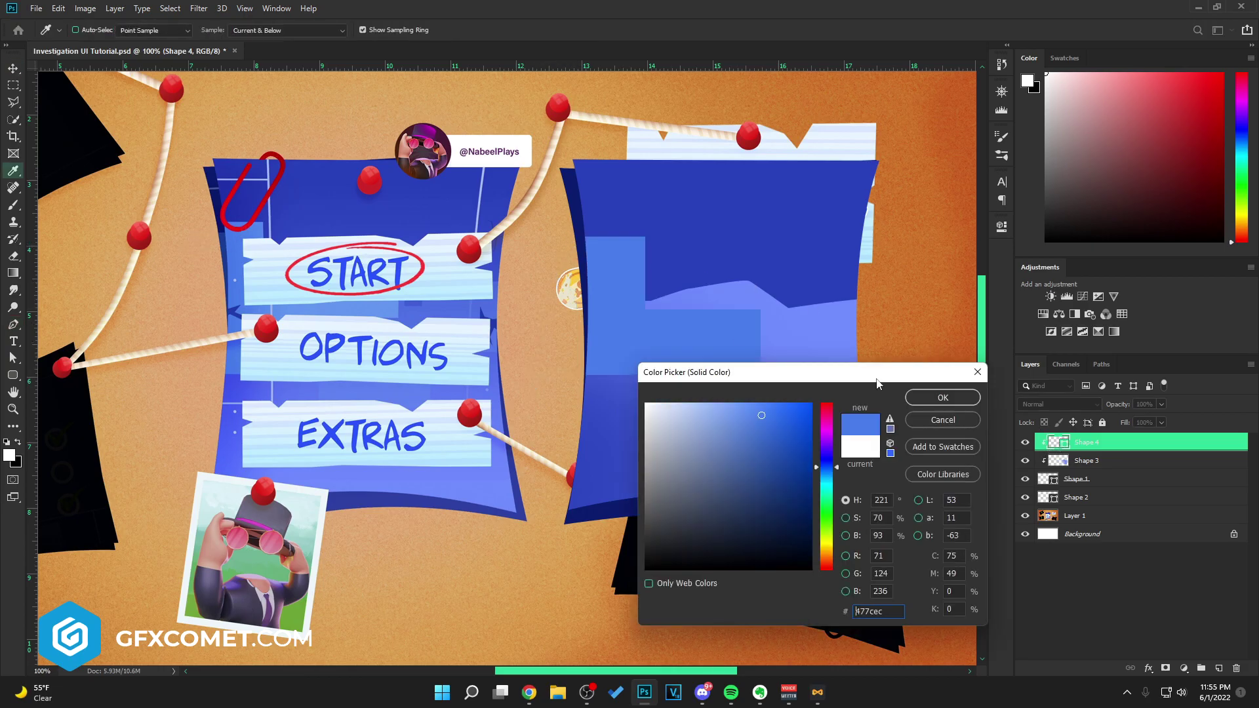
click(365, 312)
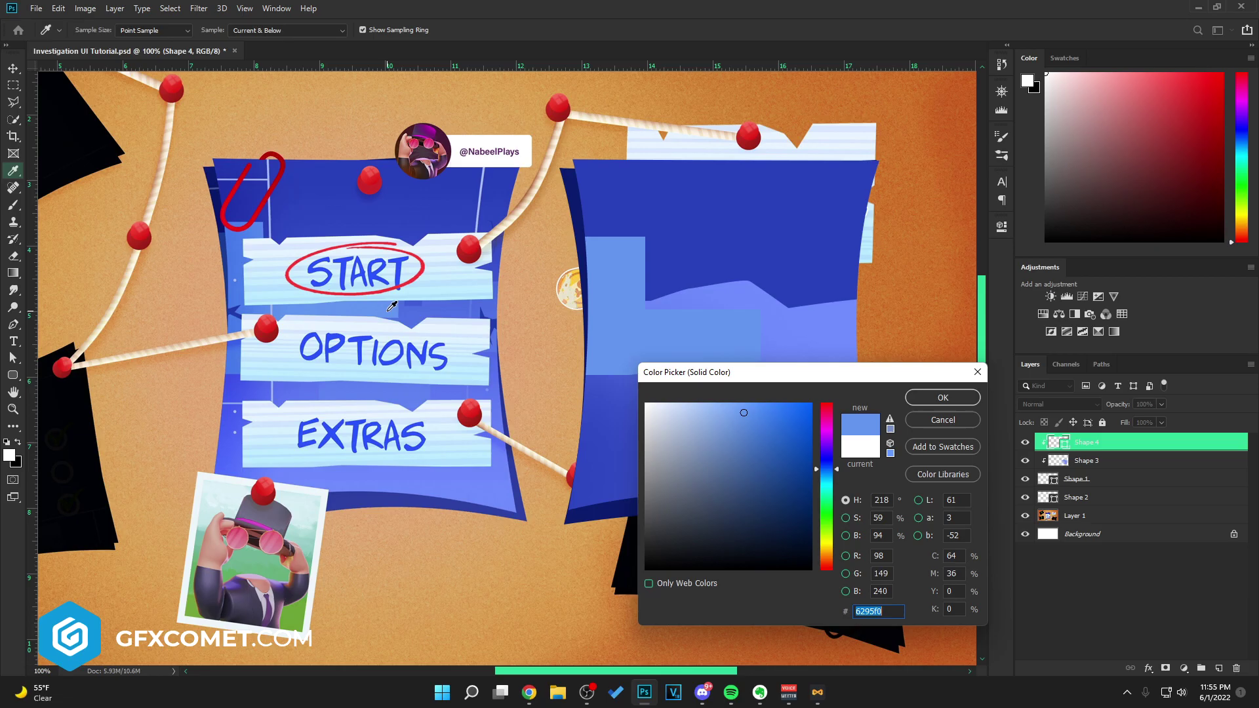
click(925, 398)
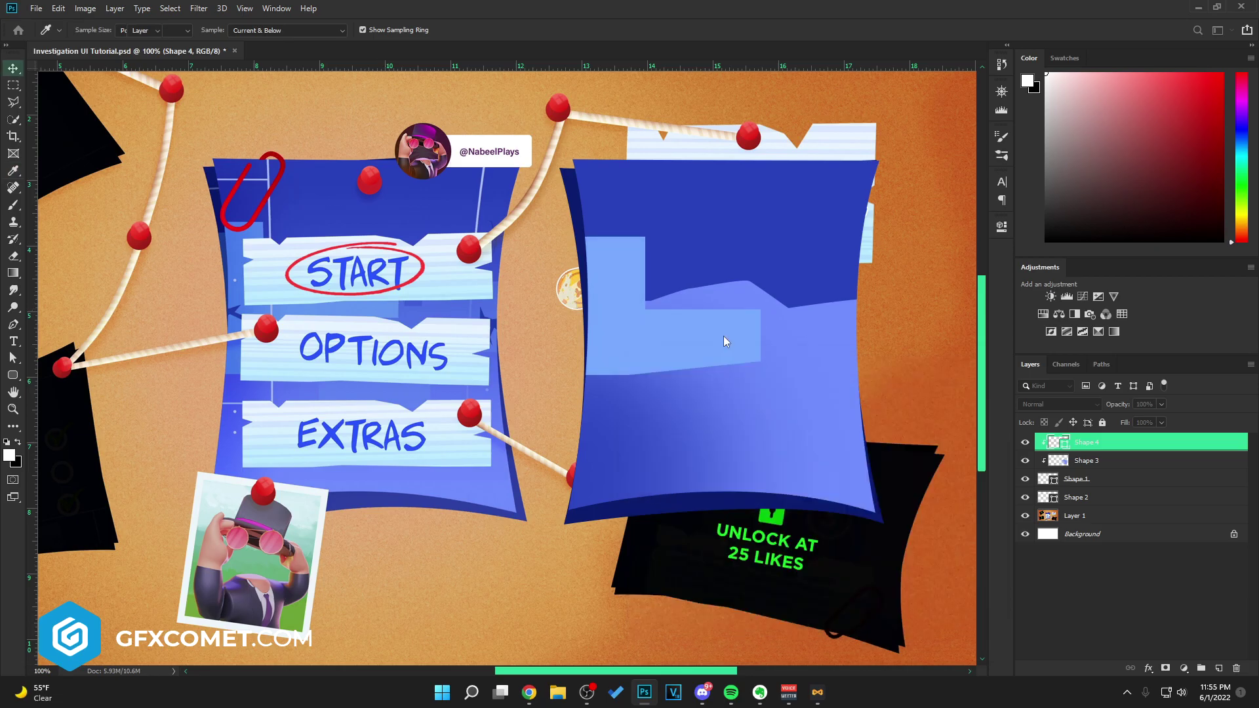
drag(721, 317, 710, 311)
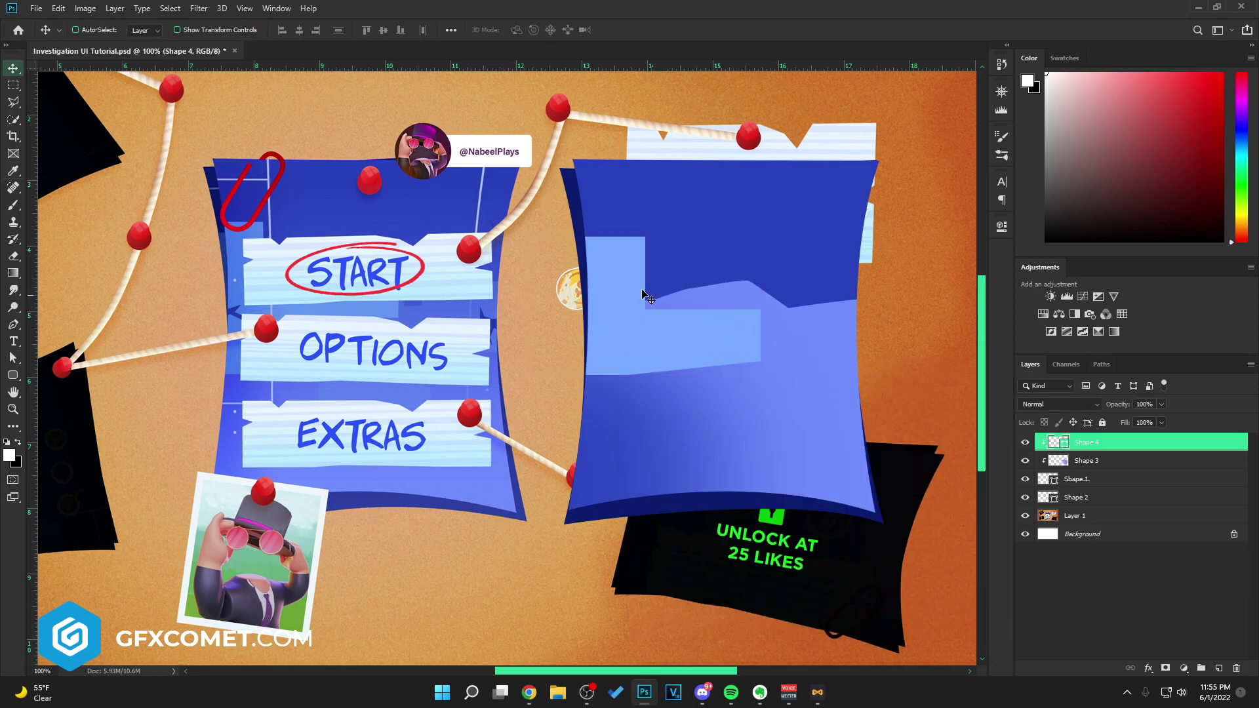
Rasterize the L-shaped block and fade its left side with a 200 px soft eraser.
key(e)
click(596, 266)
click(577, 257)
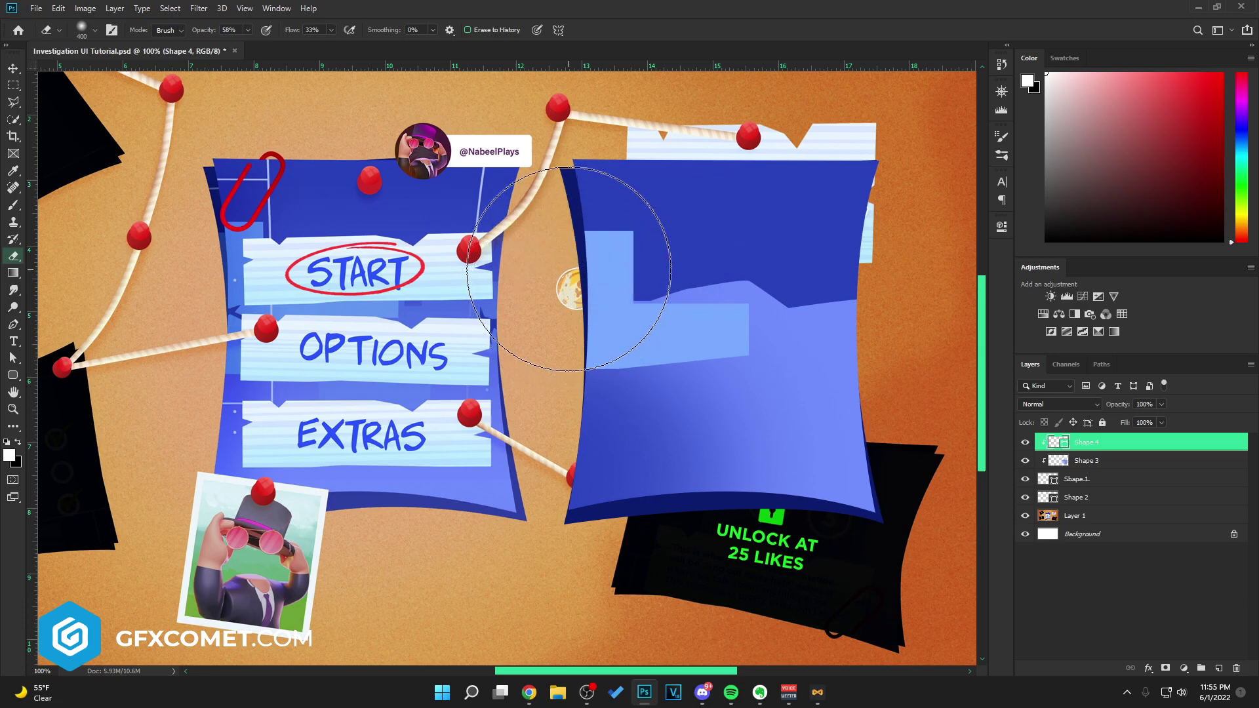
key(bracketleft)
key(bracketleft)
key(bracketleft)
mouse_move(559, 262)
mouse_down()
mouse_move(563, 366)
mouse_move(562, 340)
mouse_up()
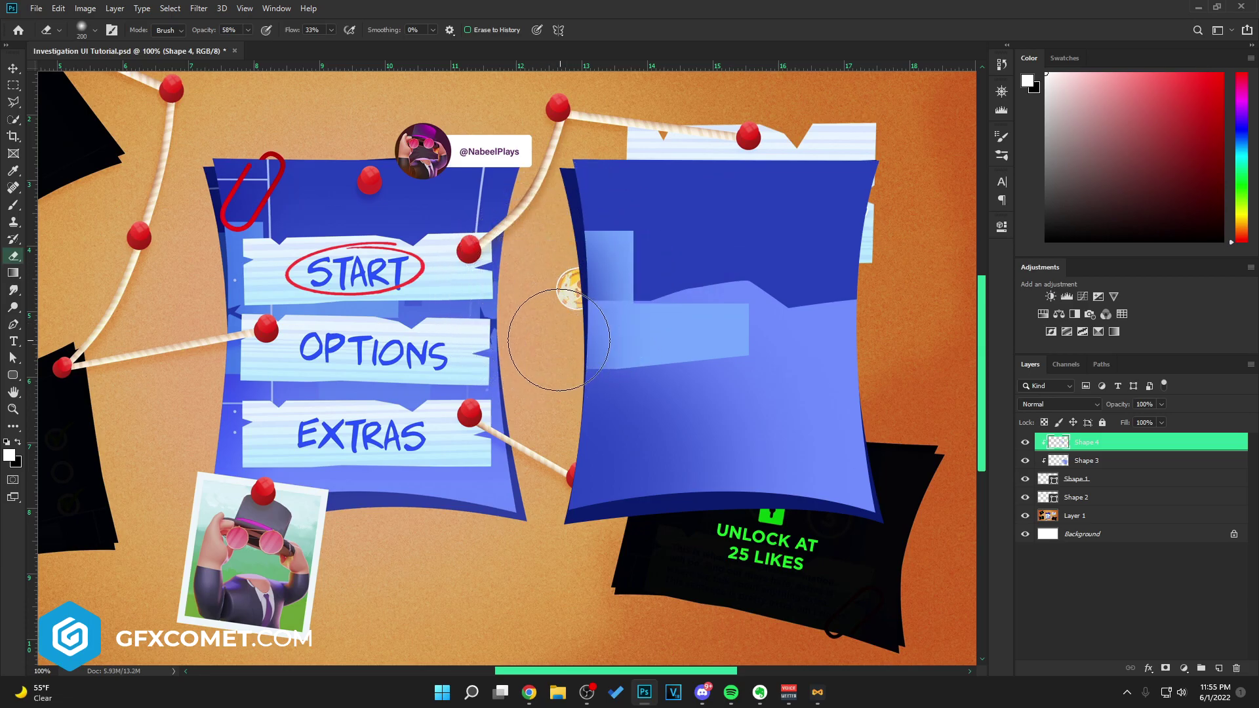
Soften the jagged top edge of the lower light-blue shape with a 300 px eraser, and save the document.
key(alt+bracketleft)
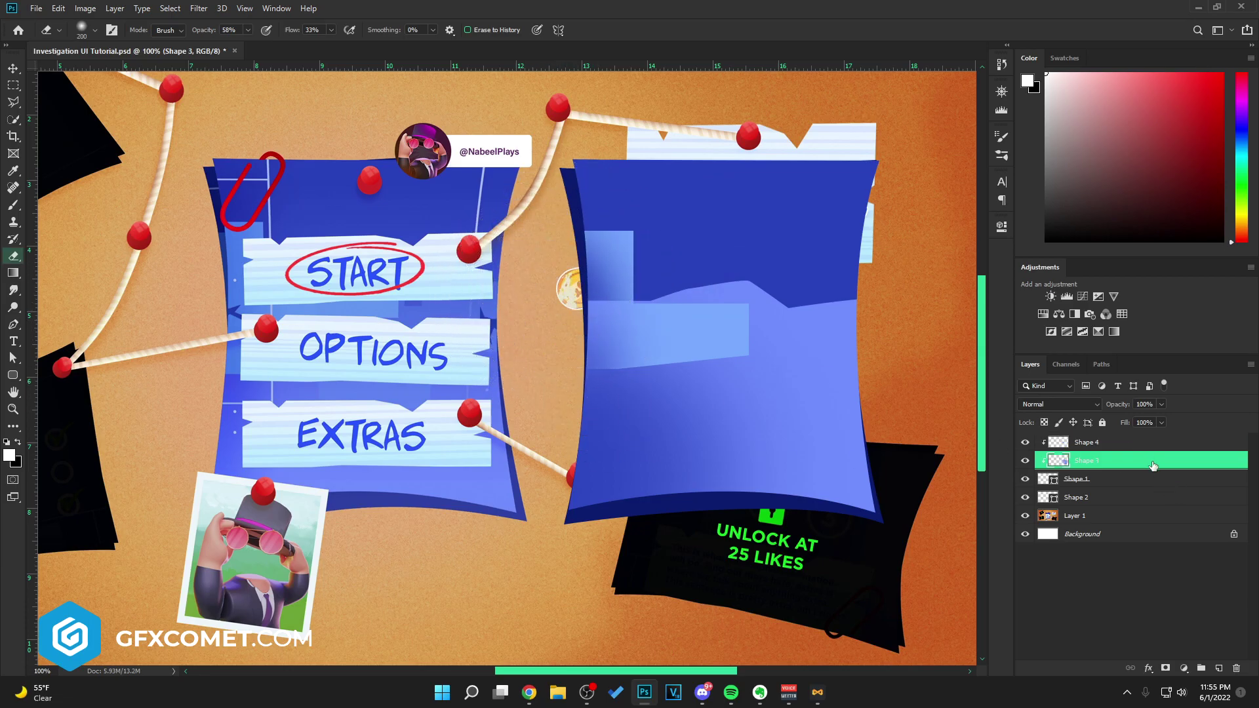
key(bracketright)
mouse_move(464, 281)
mouse_down()
mouse_move(897, 261)
mouse_move(814, 253)
mouse_move(971, 261)
mouse_up()
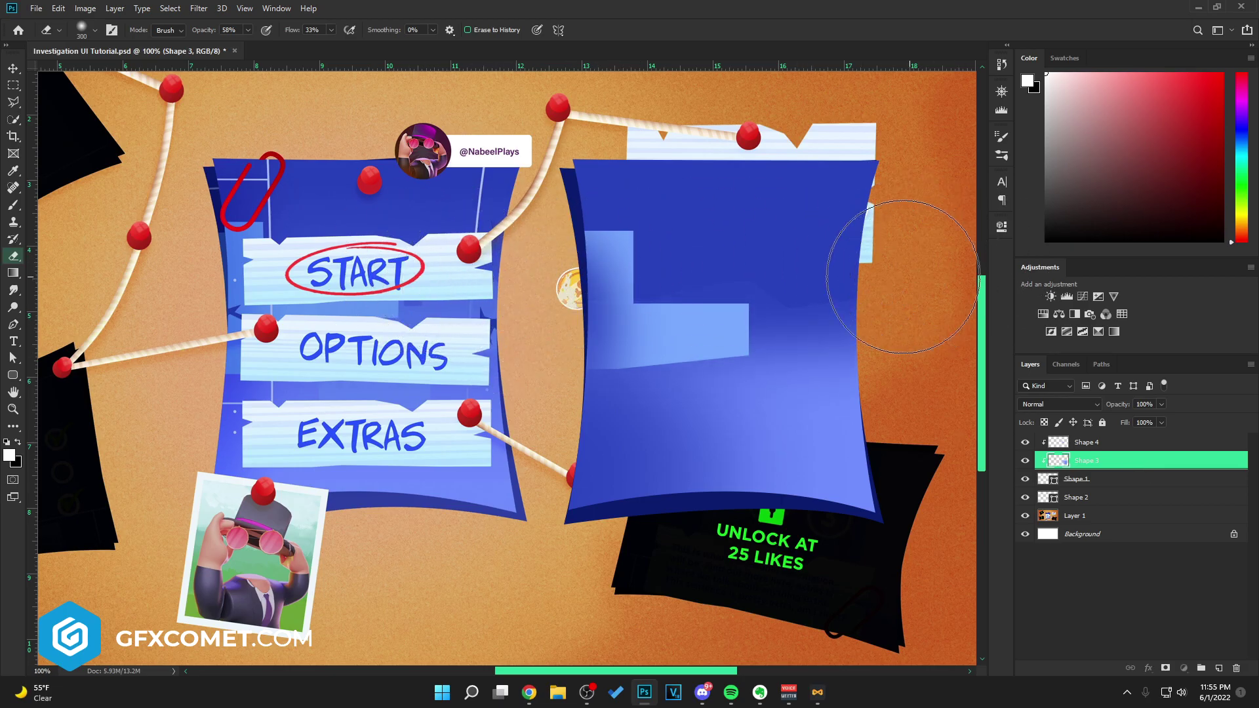
key(v)
click(1112, 446)
mouse_move(698, 337)
mouse_down()
mouse_move(733, 305)
mouse_move(703, 328)
mouse_up()
key(ctrl+s)
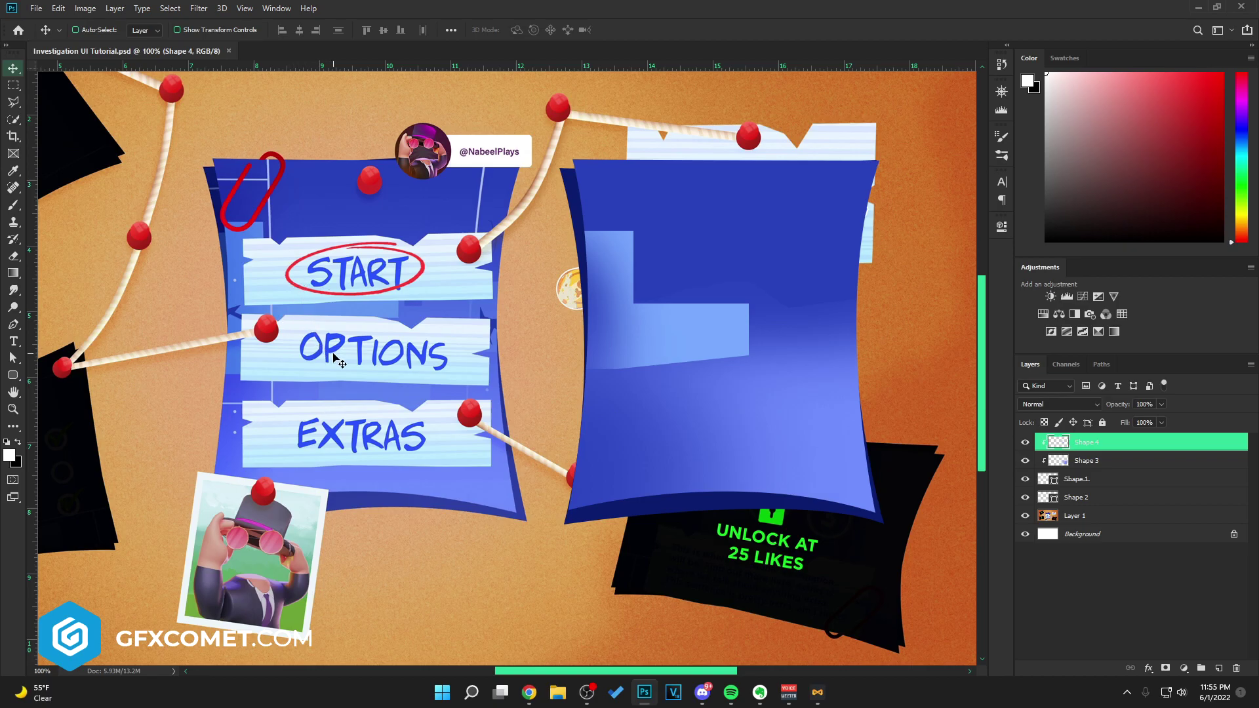
Add another layer above the L-shaped block, clip it to the panel and activate the Pen tool.
click(13, 324)
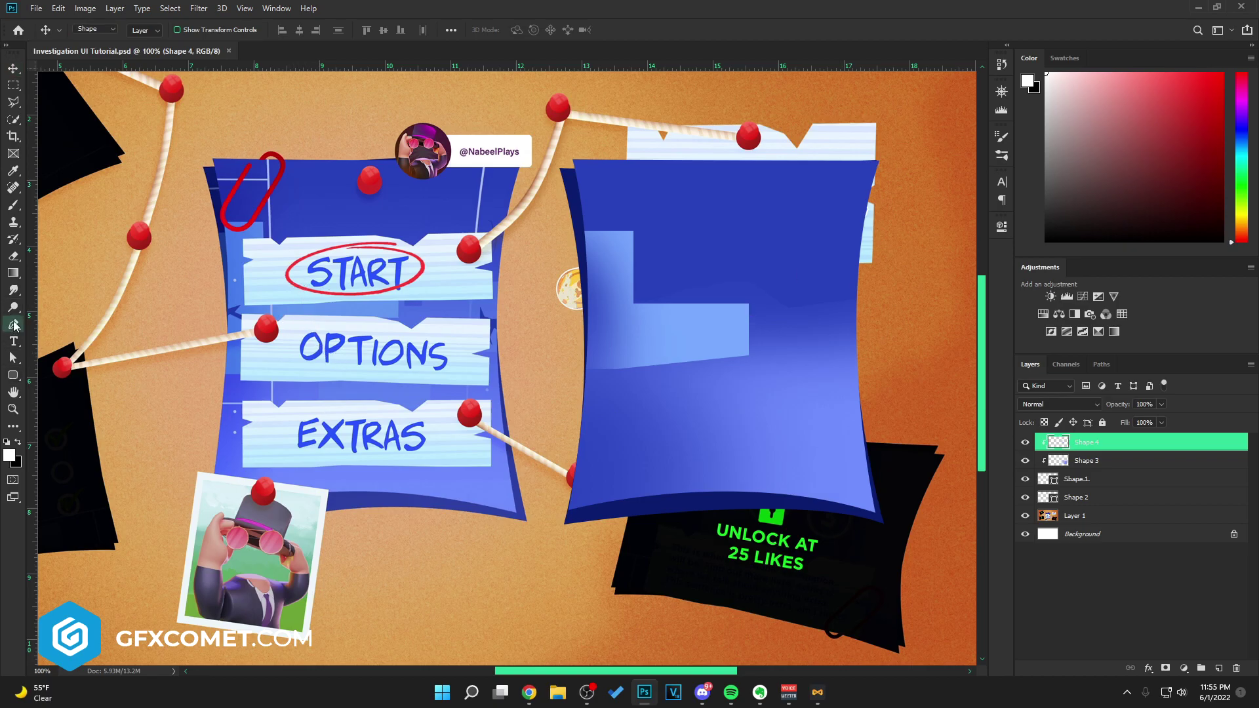
click(1218, 667)
right_click(1119, 444)
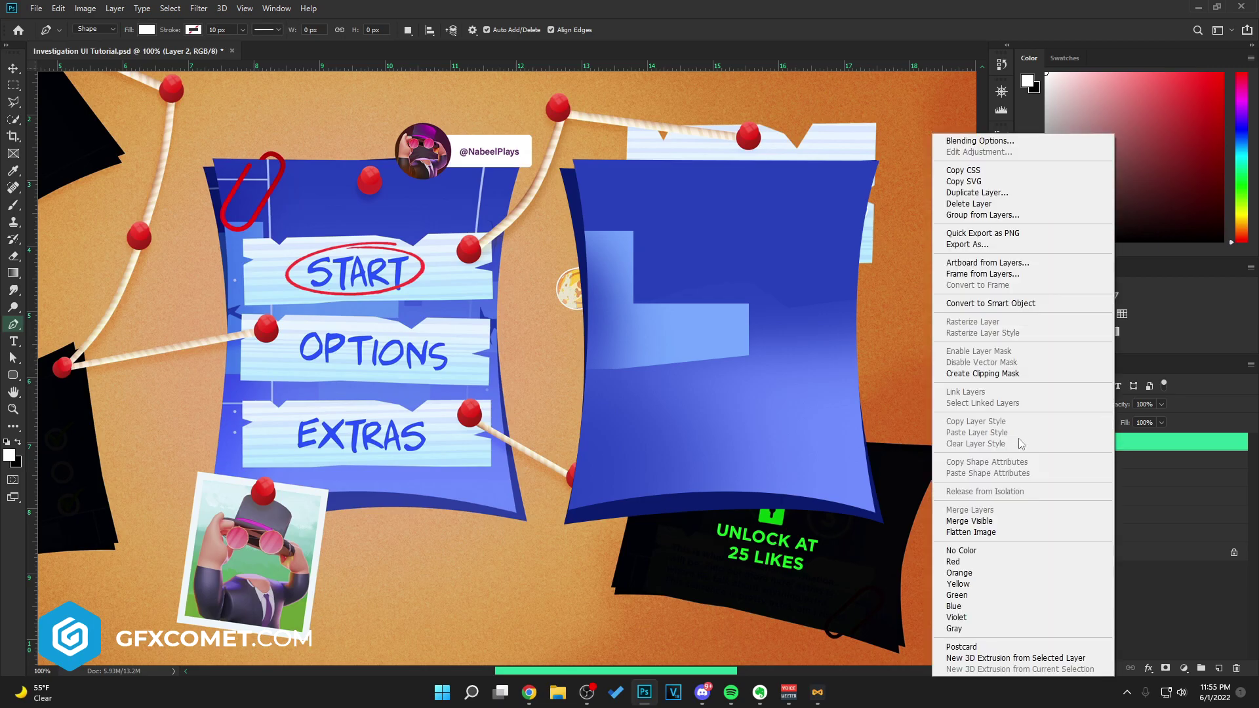
click(977, 373)
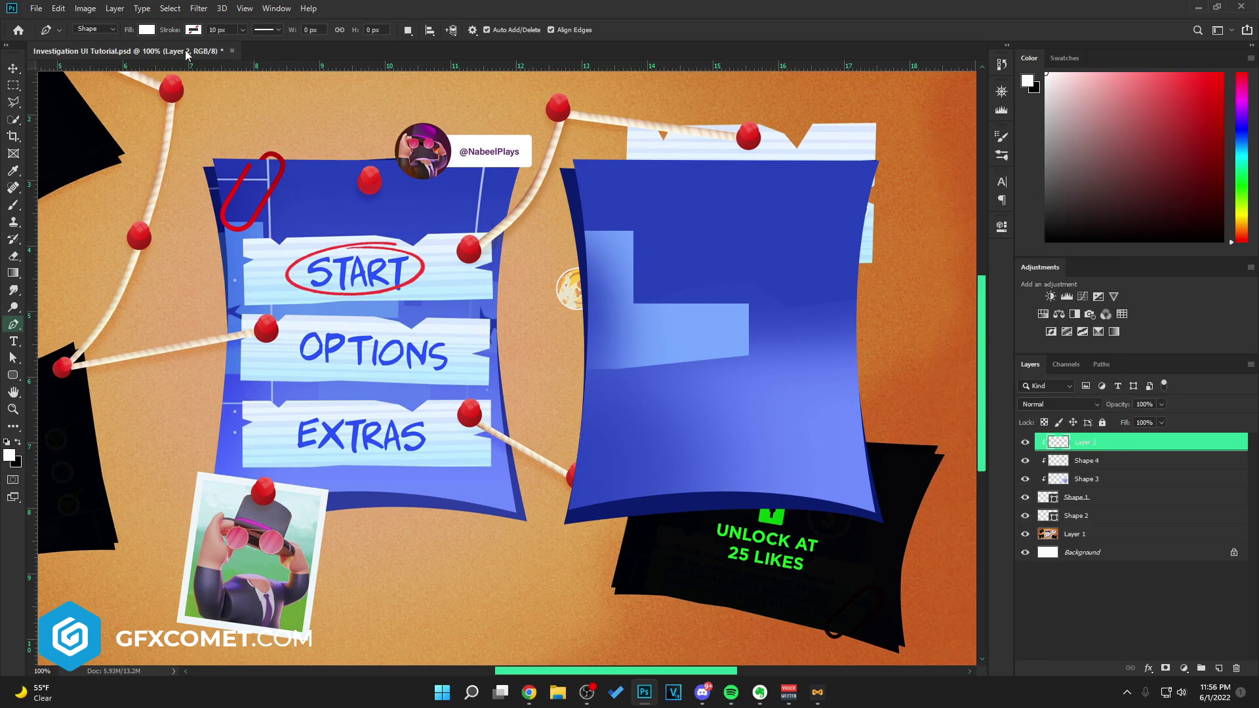
Set the Pen tool's shape options to no fill and a white stroke 5 px wide.
click(146, 30)
click(91, 57)
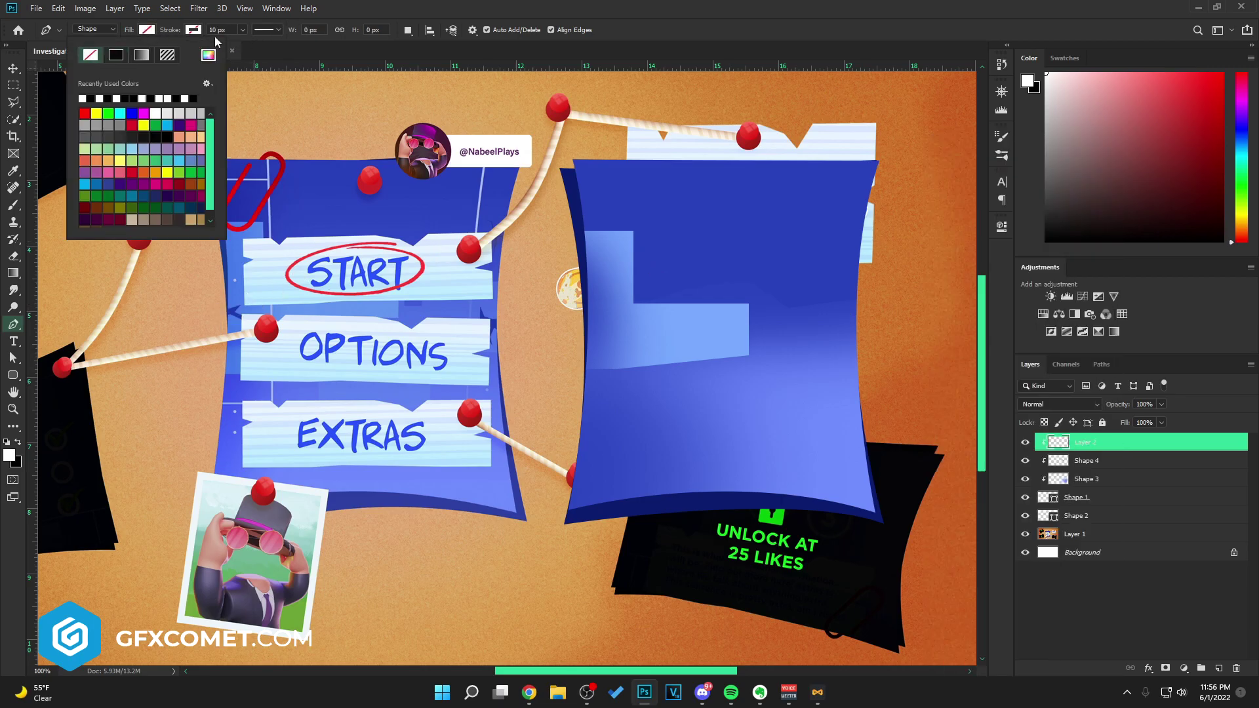
click(193, 30)
click(129, 98)
click(384, 4)
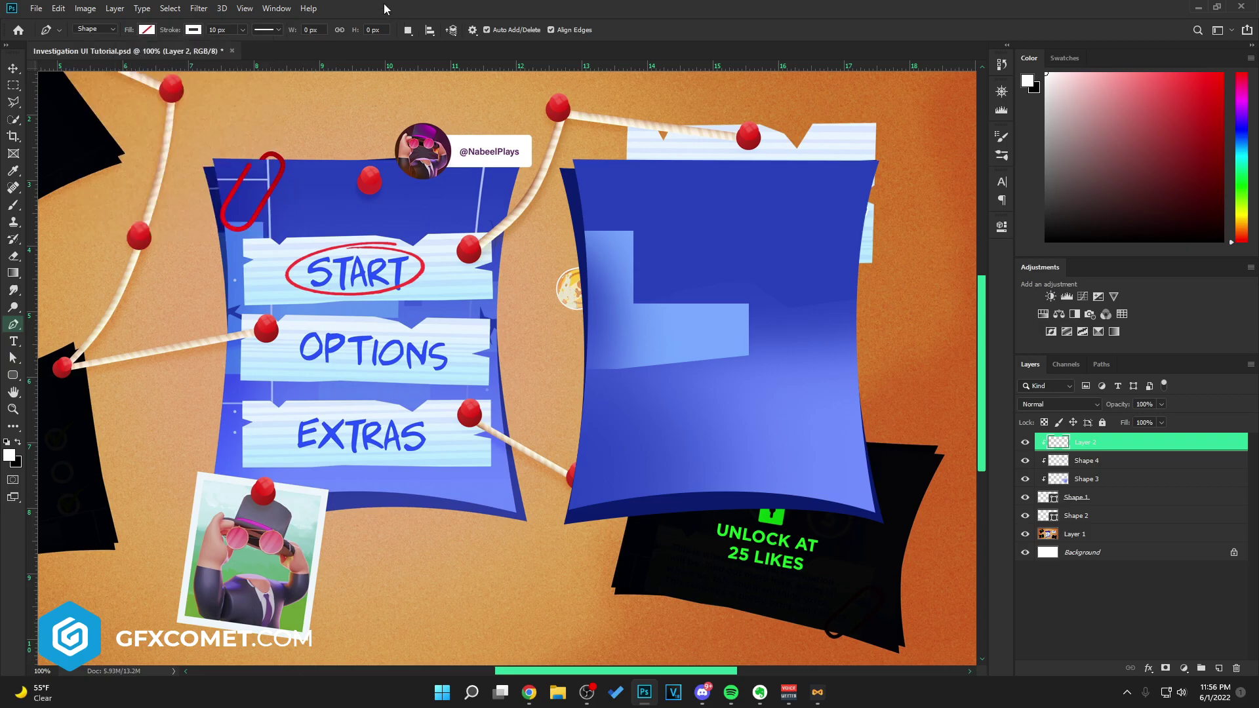
click(231, 31)
Draw a white line about 120 by 372 px down from the panel's top and across to its left edge, and save.
click(632, 151)
click(633, 395)
click(554, 395)
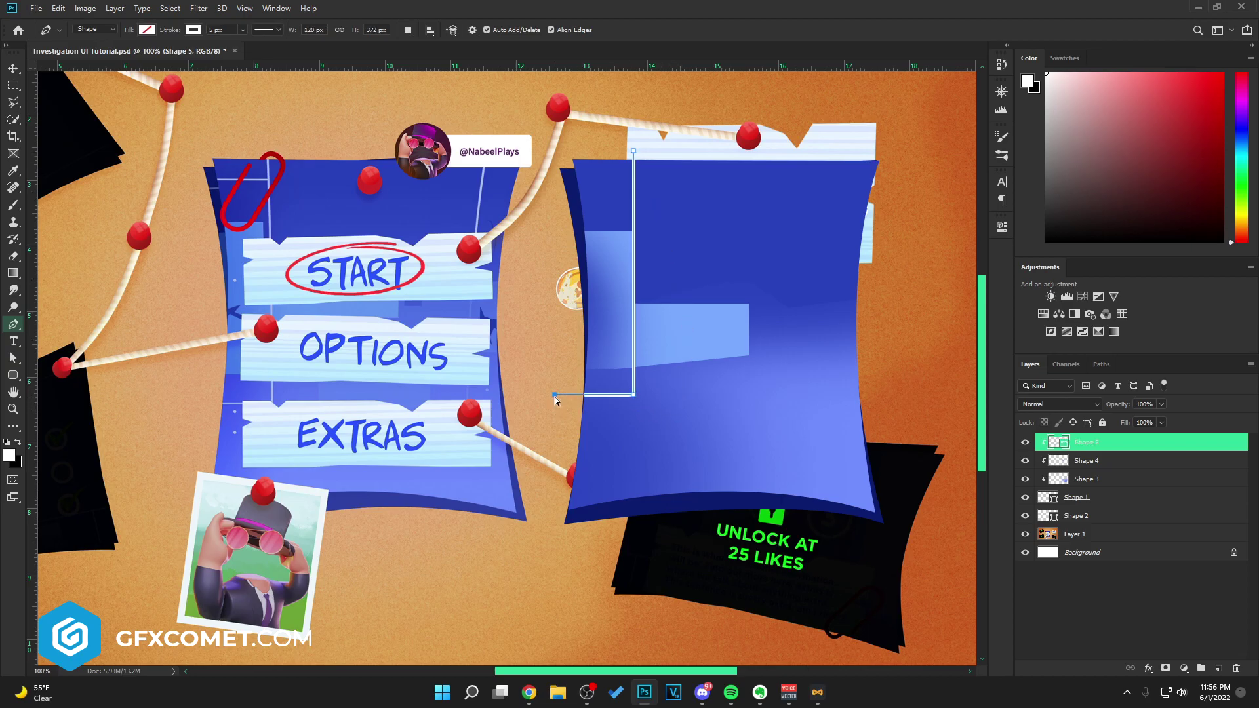
key(Return)
key(ctrl+s)
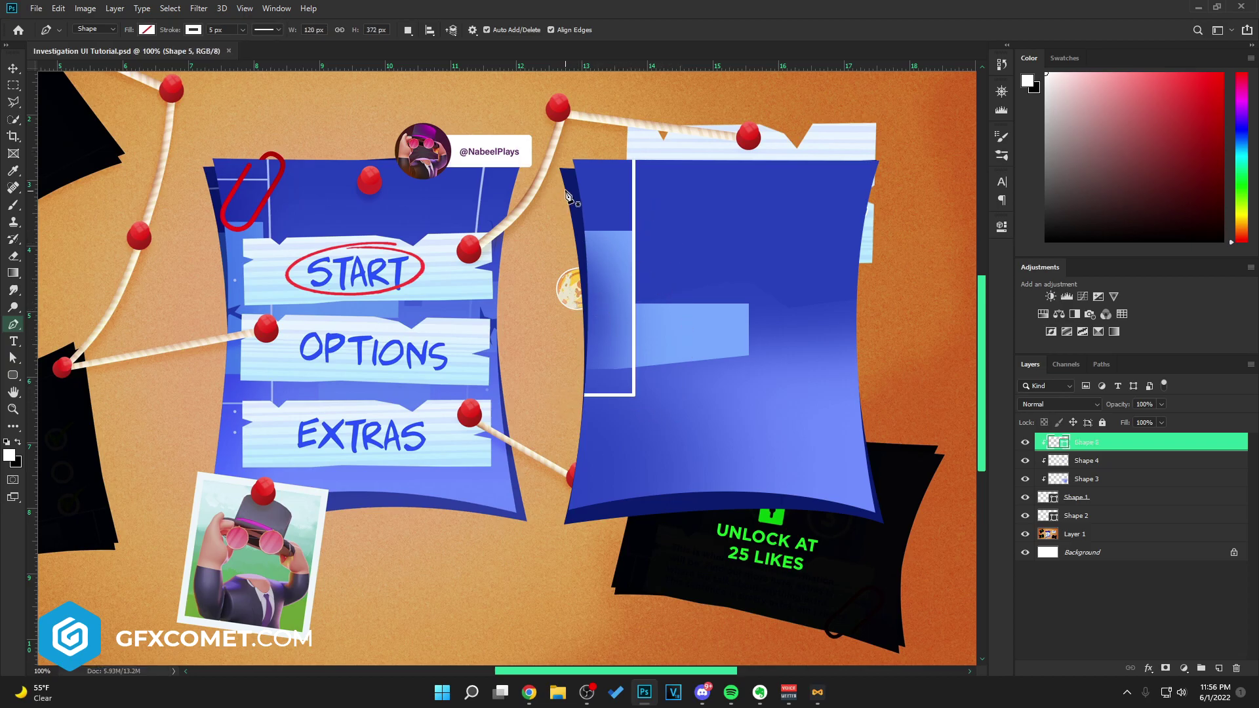
Draw a short horizontal white line about 101 px wide near the panel's upper left and clip it to the panel.
click(567, 190)
click(632, 189)
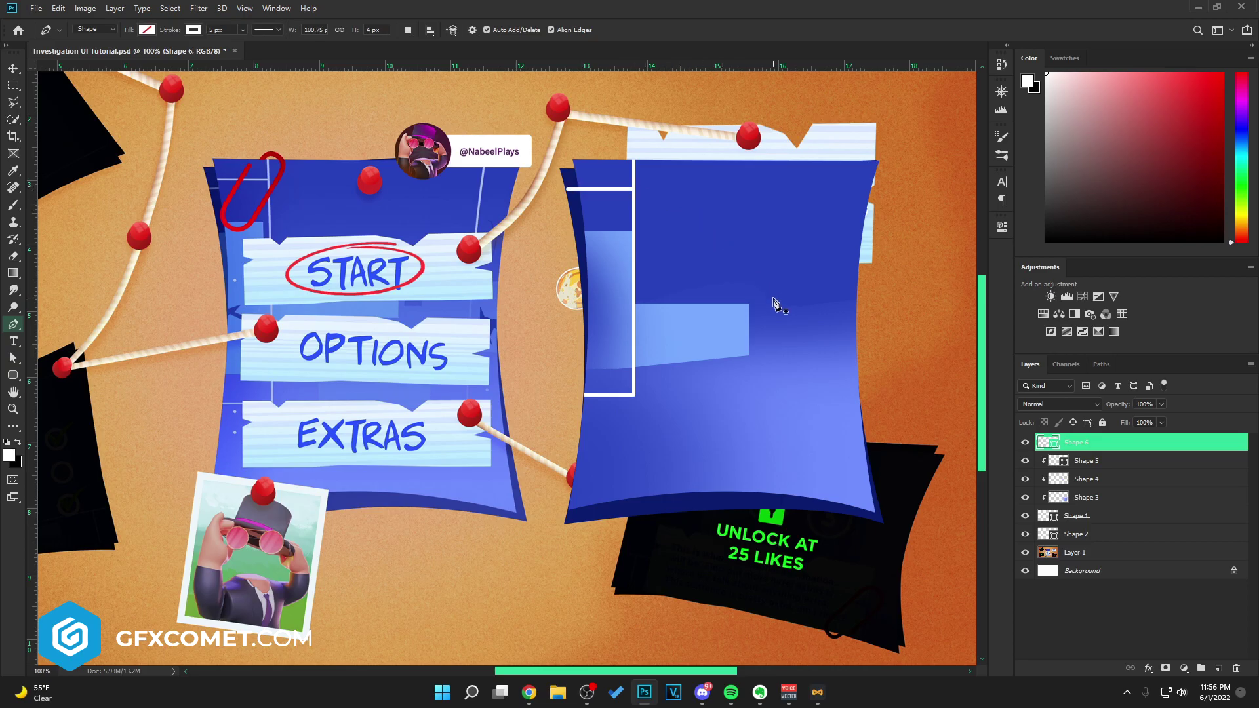
key(v)
right_click(1125, 454)
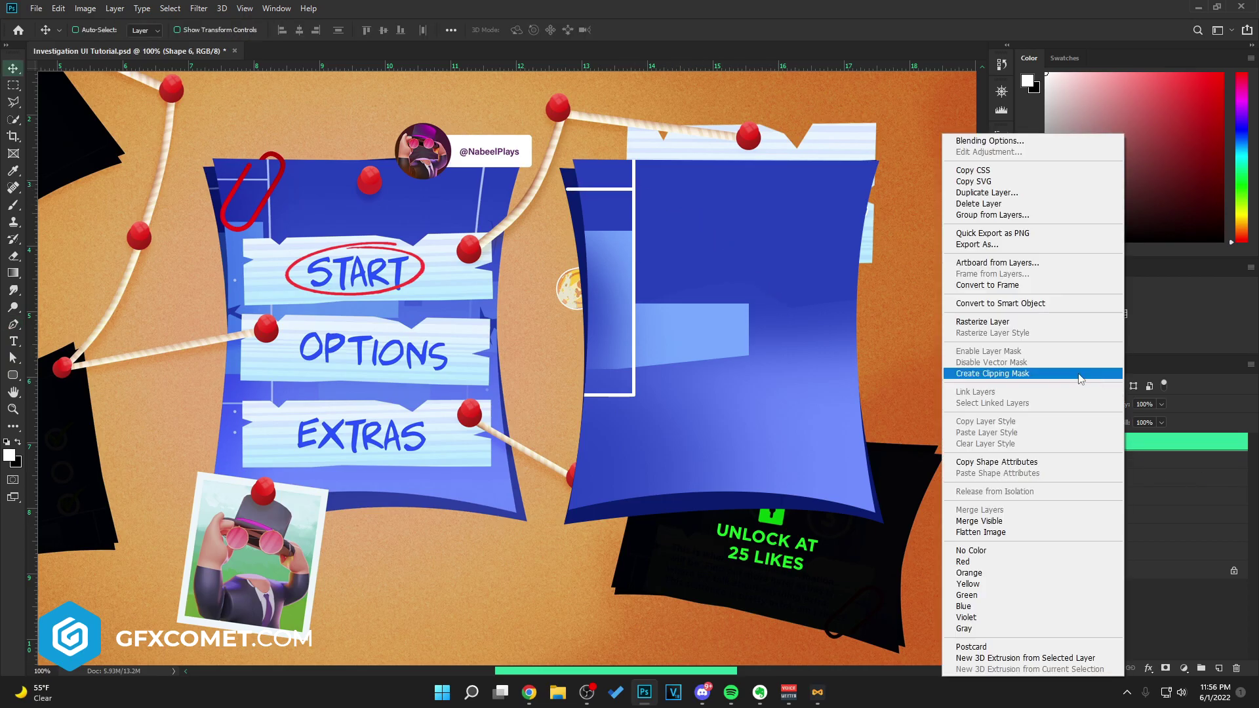
click(1025, 373)
Set the opacity of both white line layers to 35%, keeping both visible.
shift+click(1104, 459)
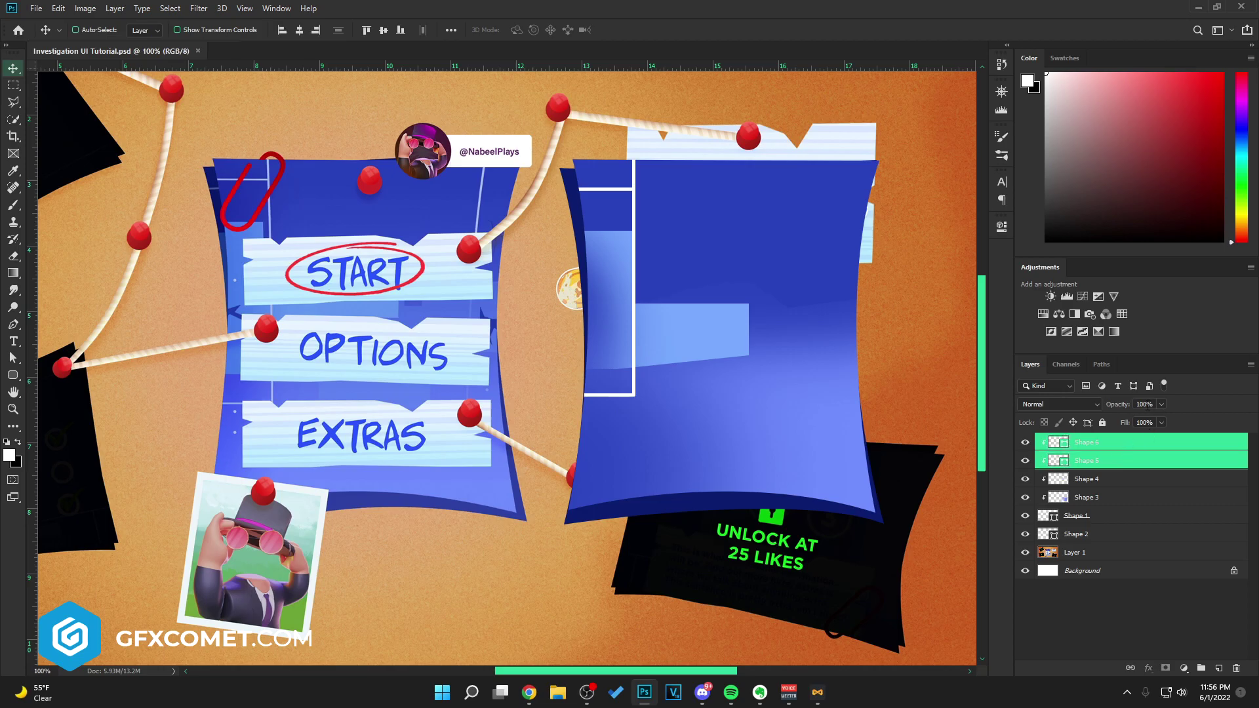
text(35)
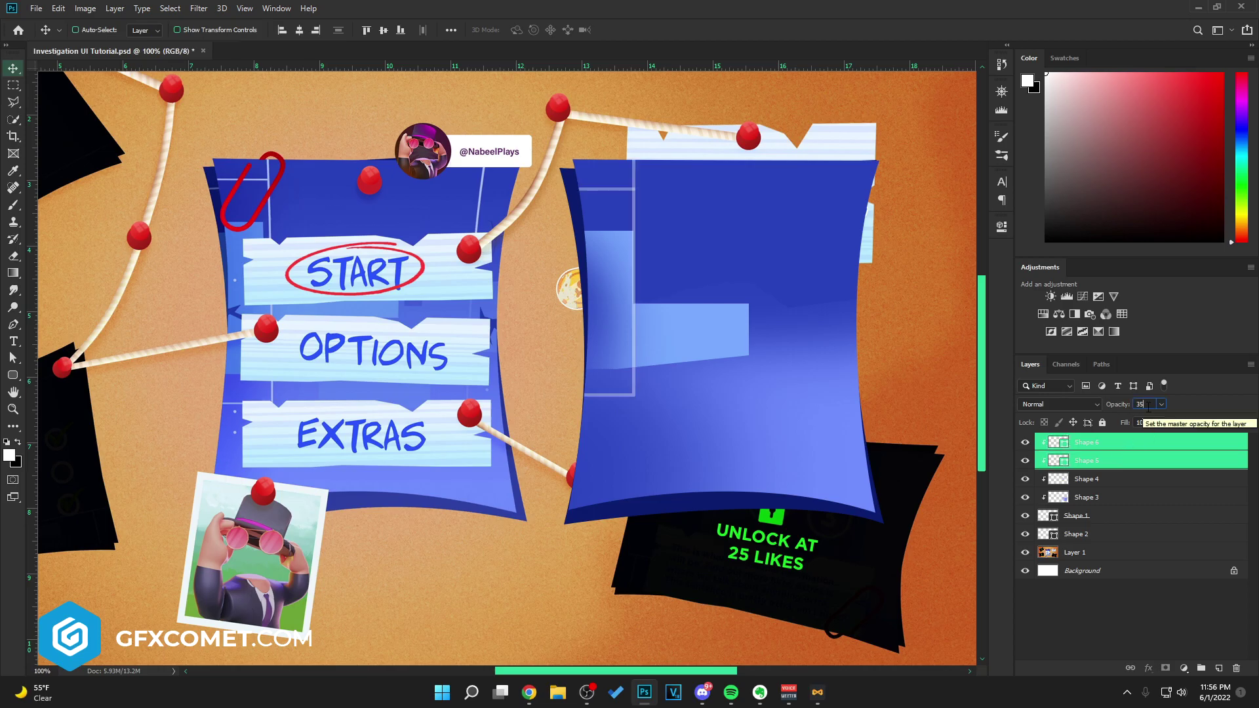
key(Return)
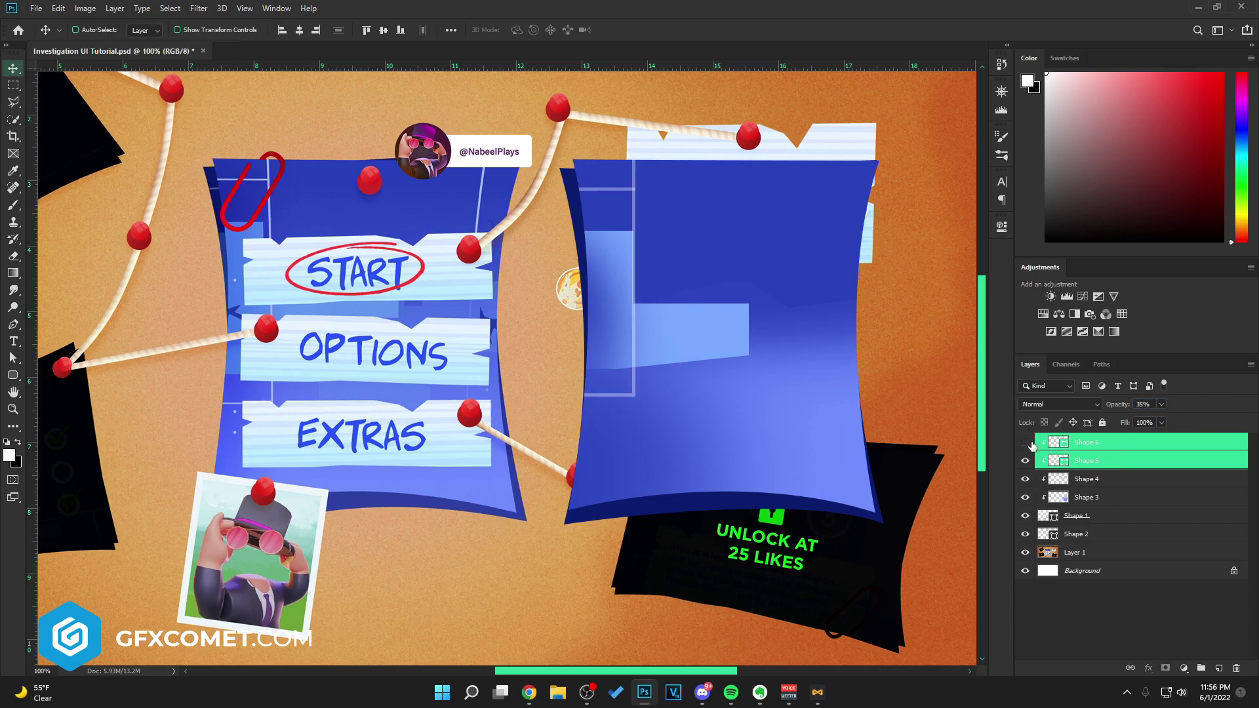
click(1025, 442)
Switch the stroke caps of the short horizontal white line (Shape 6) to the flat butt style and save the document.
click(1101, 444)
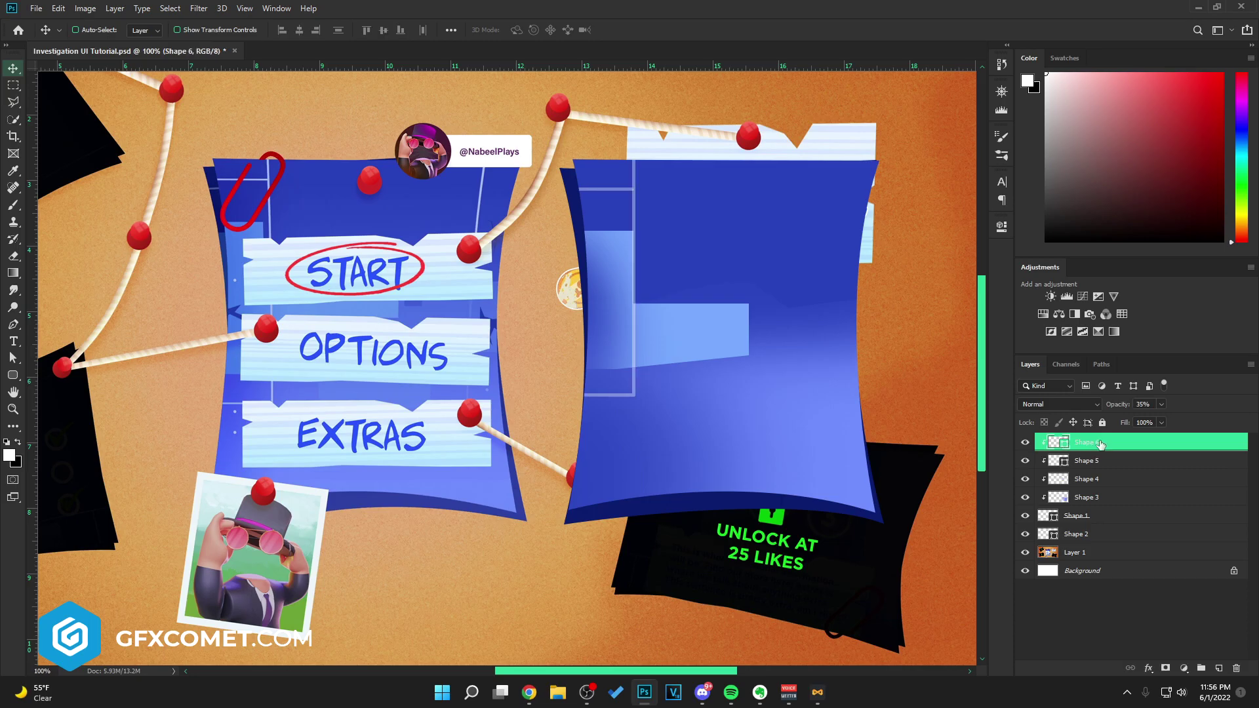
click(13, 375)
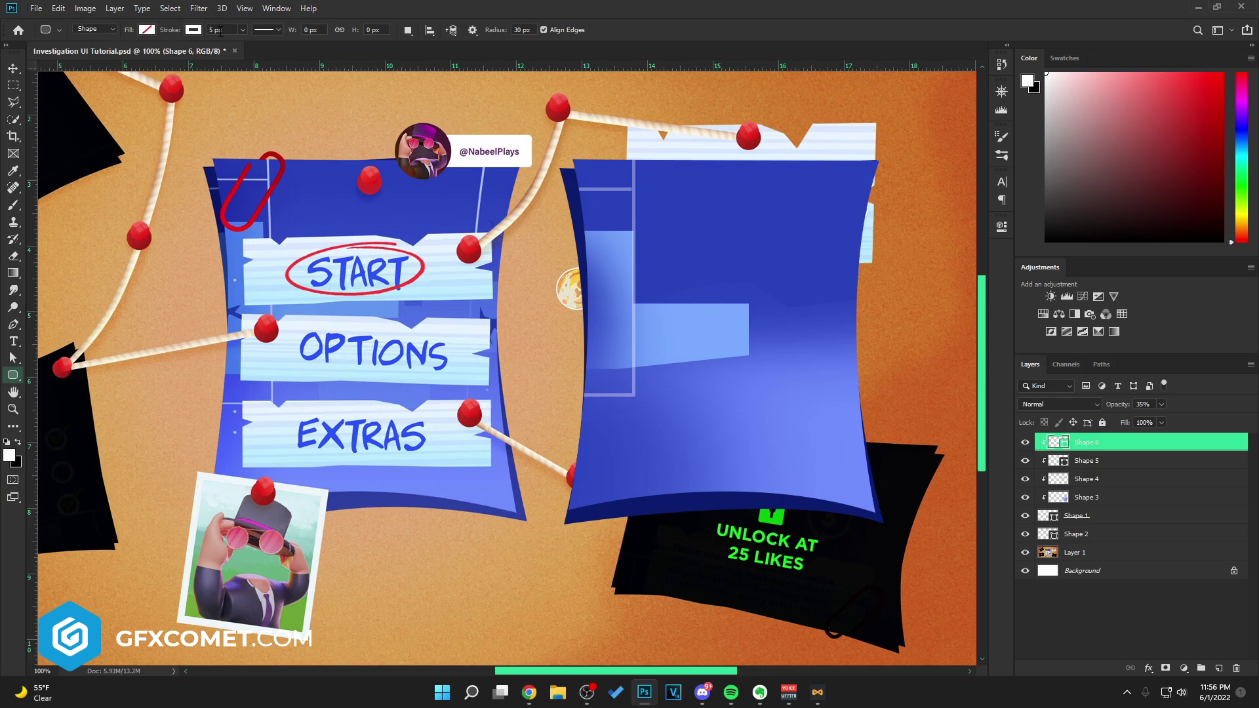
click(280, 31)
click(278, 168)
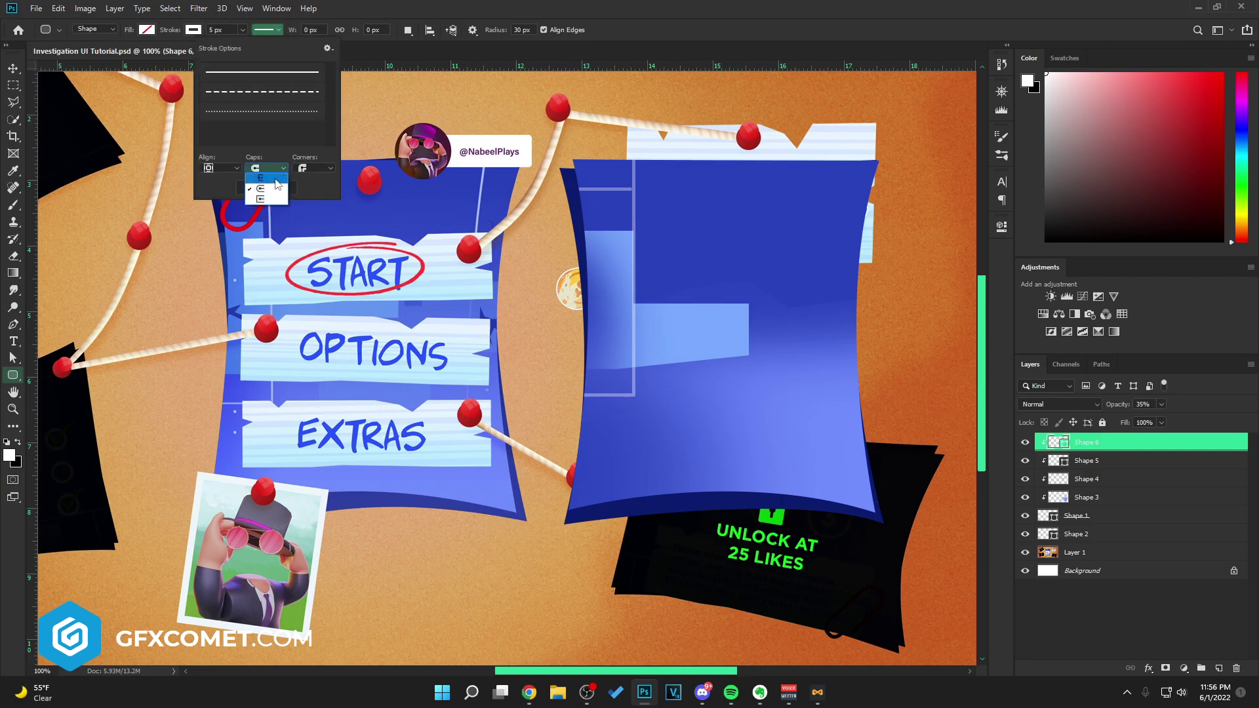
click(275, 178)
click(734, 34)
key(v)
key(ctrl+s)
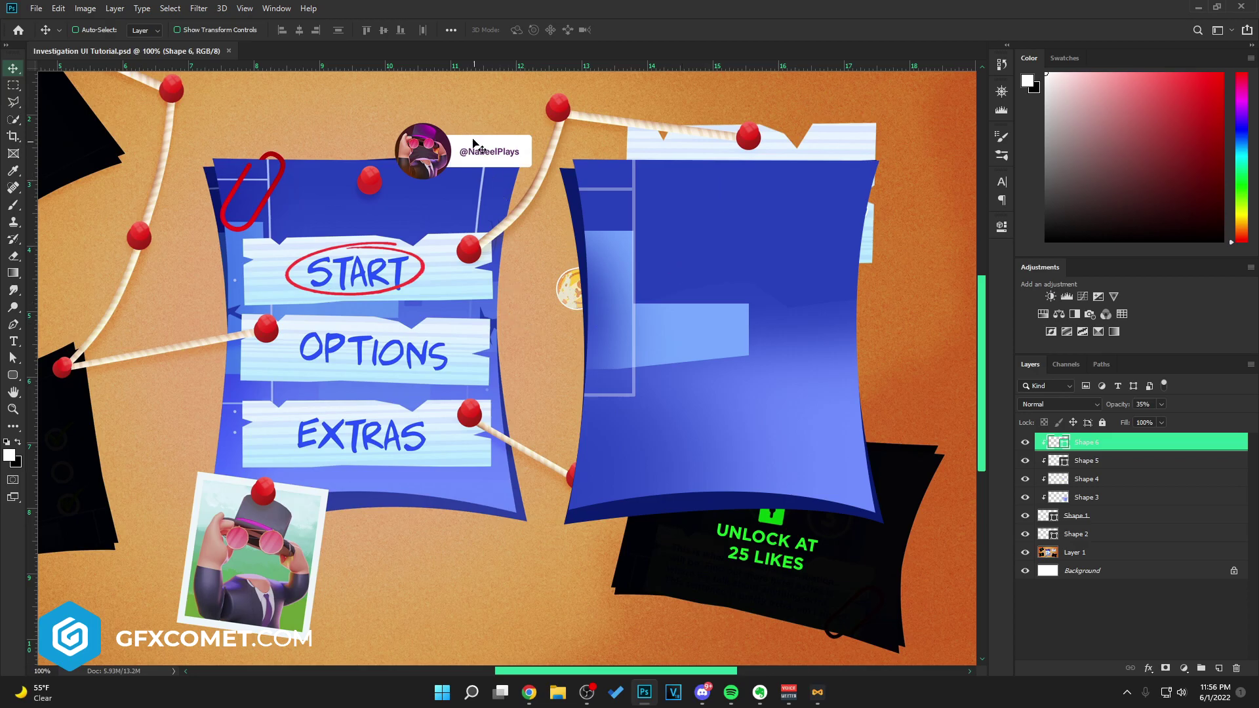
Draw a curved white Pen line about 40 by 468 px along the panel's right edge on a new layer clipped to the panel.
click(10, 327)
click(1219, 669)
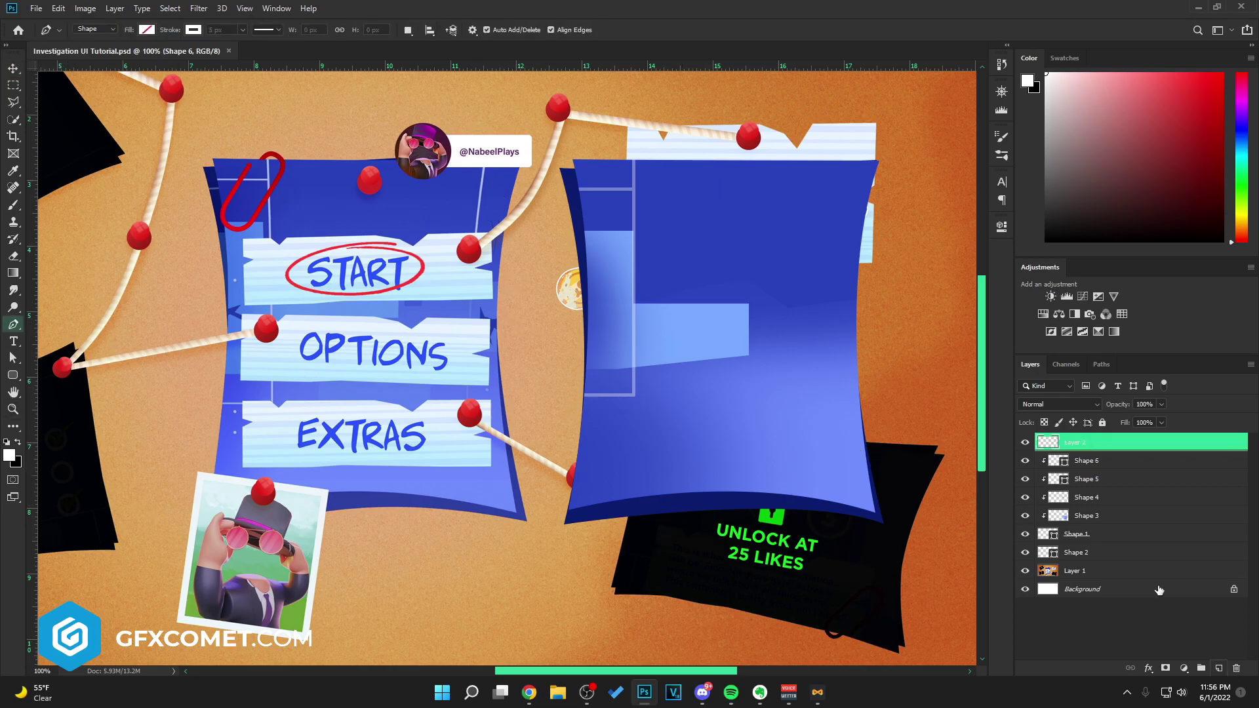
right_click(1126, 442)
click(1015, 373)
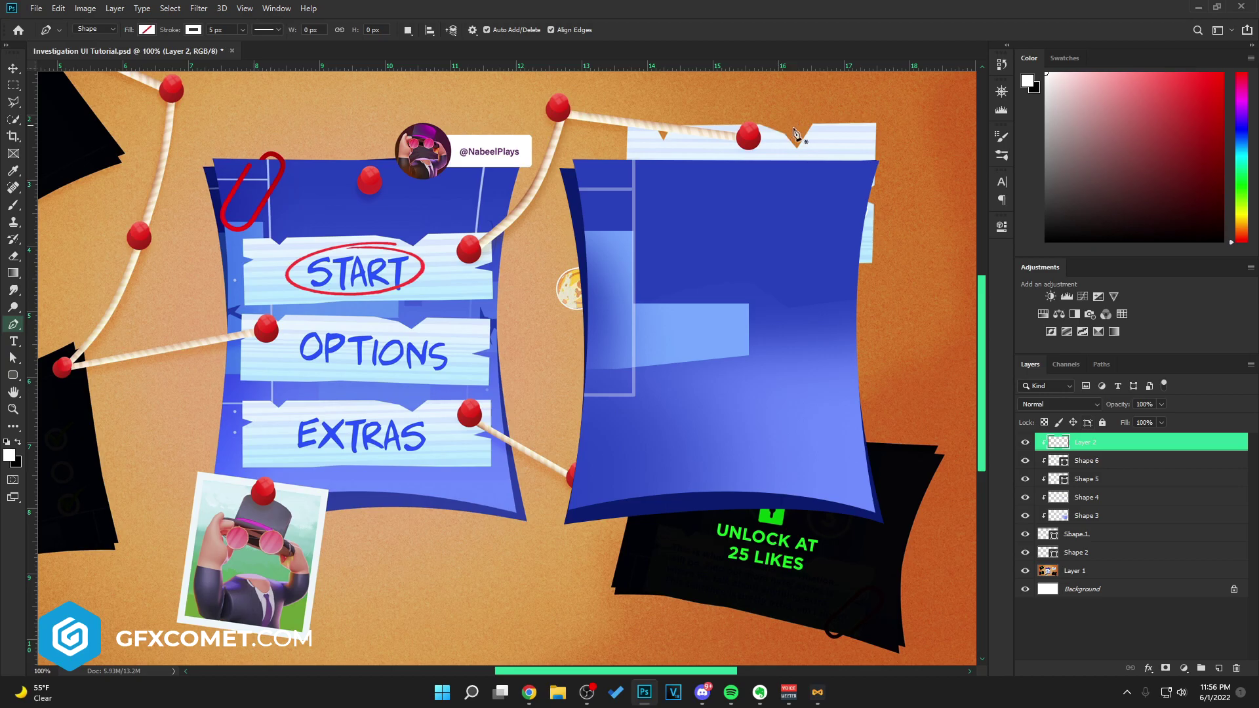
click(849, 149)
drag(840, 453, 879, 597)
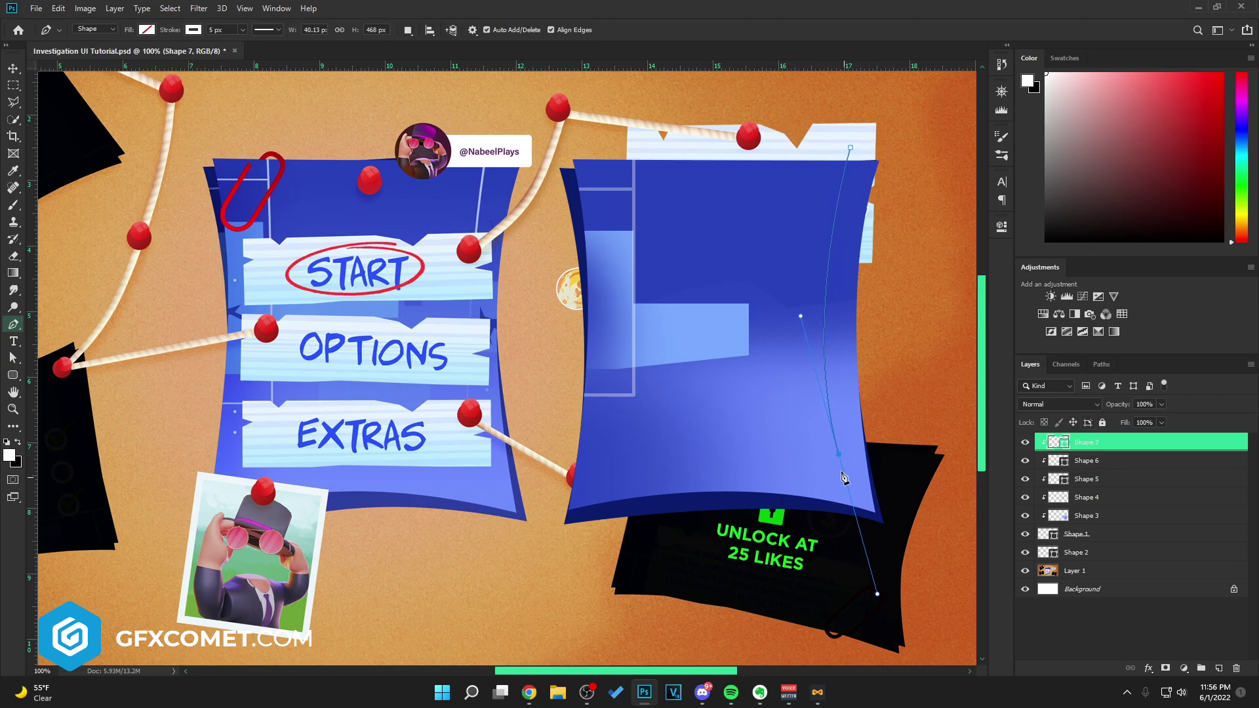
key(v)
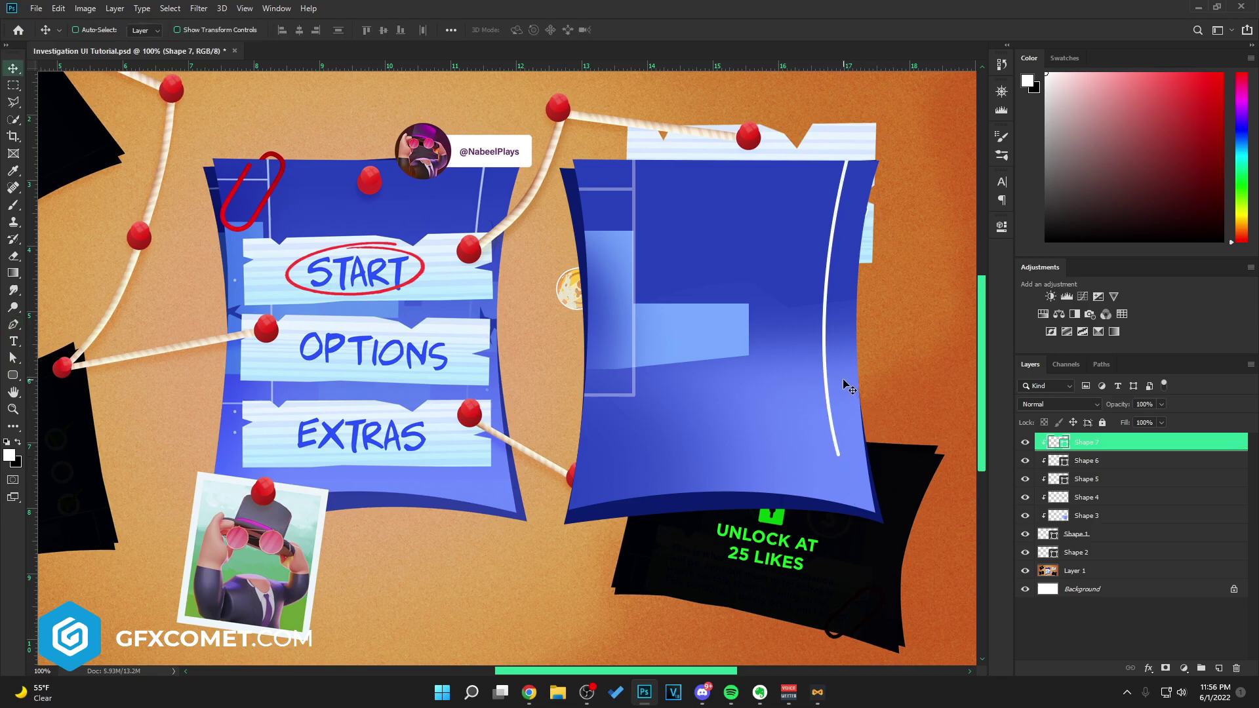
drag(843, 381, 848, 379)
Rasterize the curved white line, fade its lower part and soften its upper part with a 300 px soft eraser, and save.
key(e)
click(824, 325)
click(591, 257)
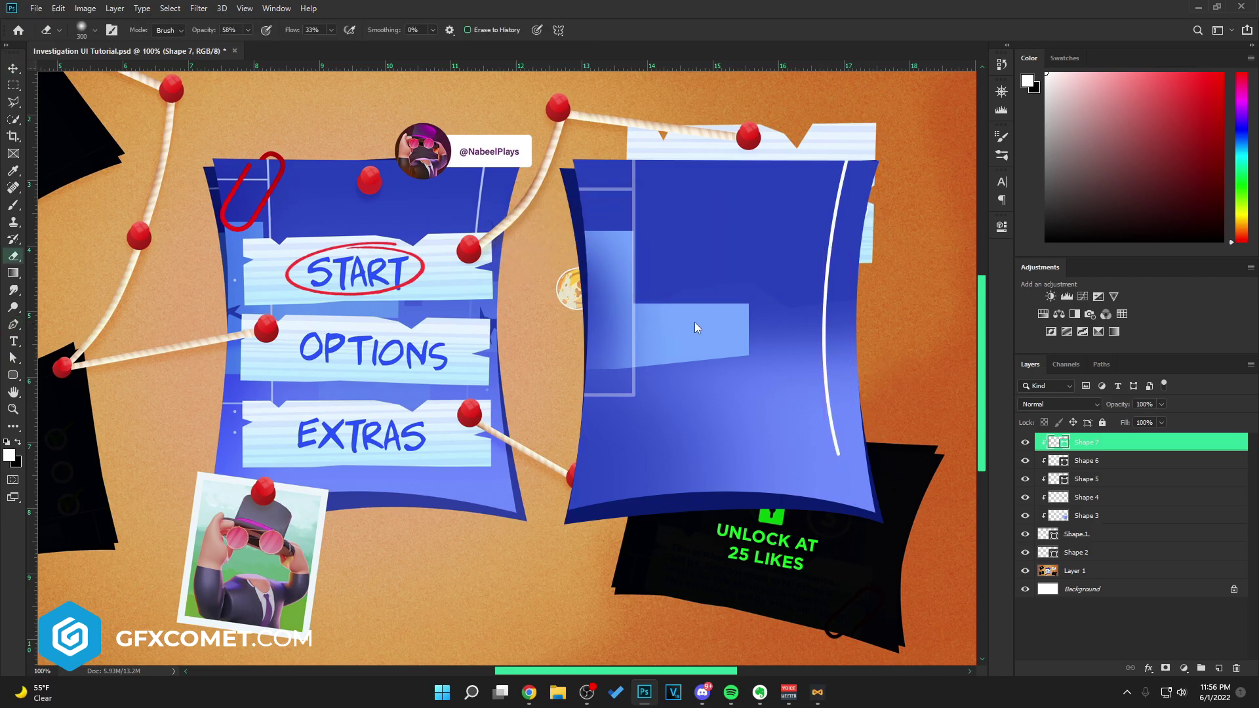
mouse_move(855, 459)
mouse_down()
mouse_move(741, 466)
mouse_move(790, 475)
mouse_move(817, 321)
mouse_up()
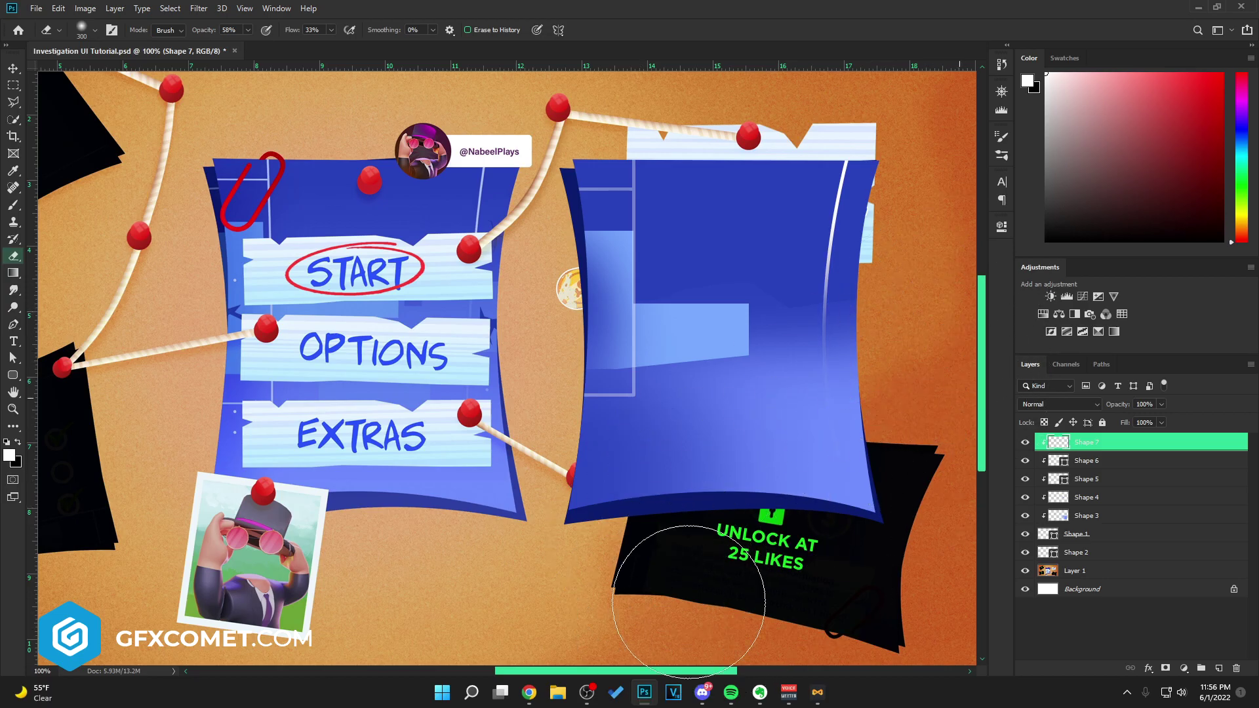
drag(872, 190, 832, 269)
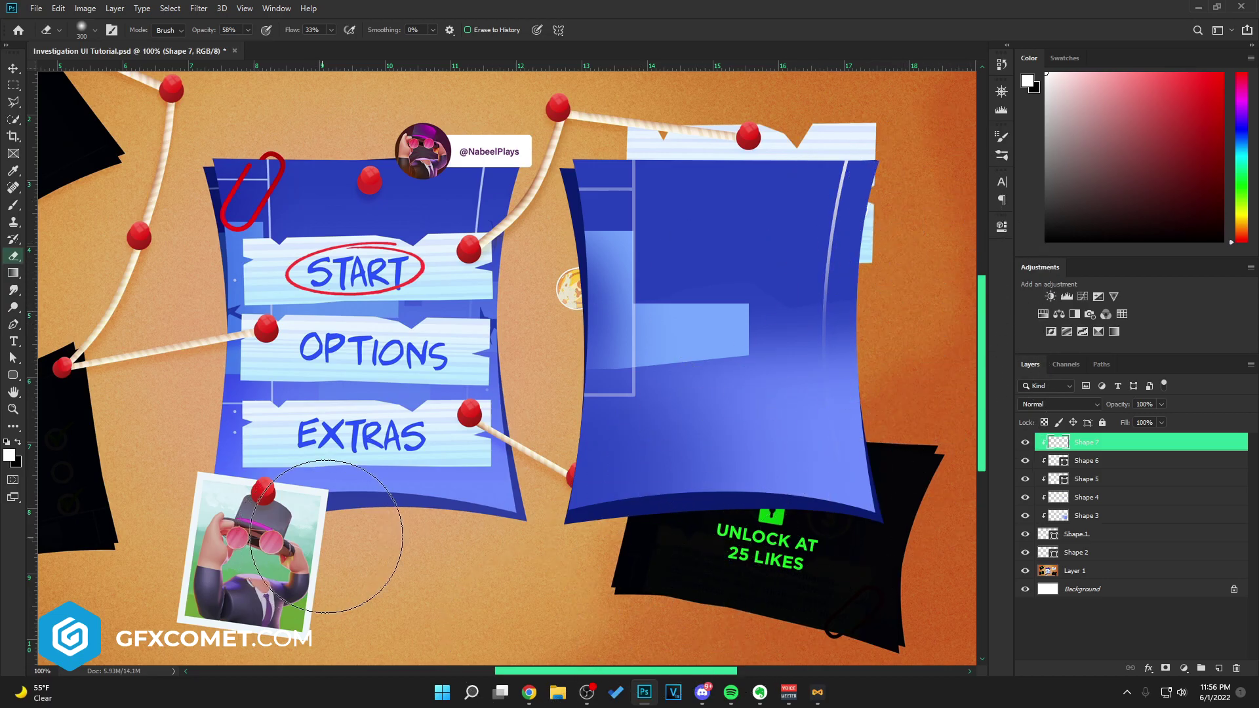
key(v)
key(ctrl+s)
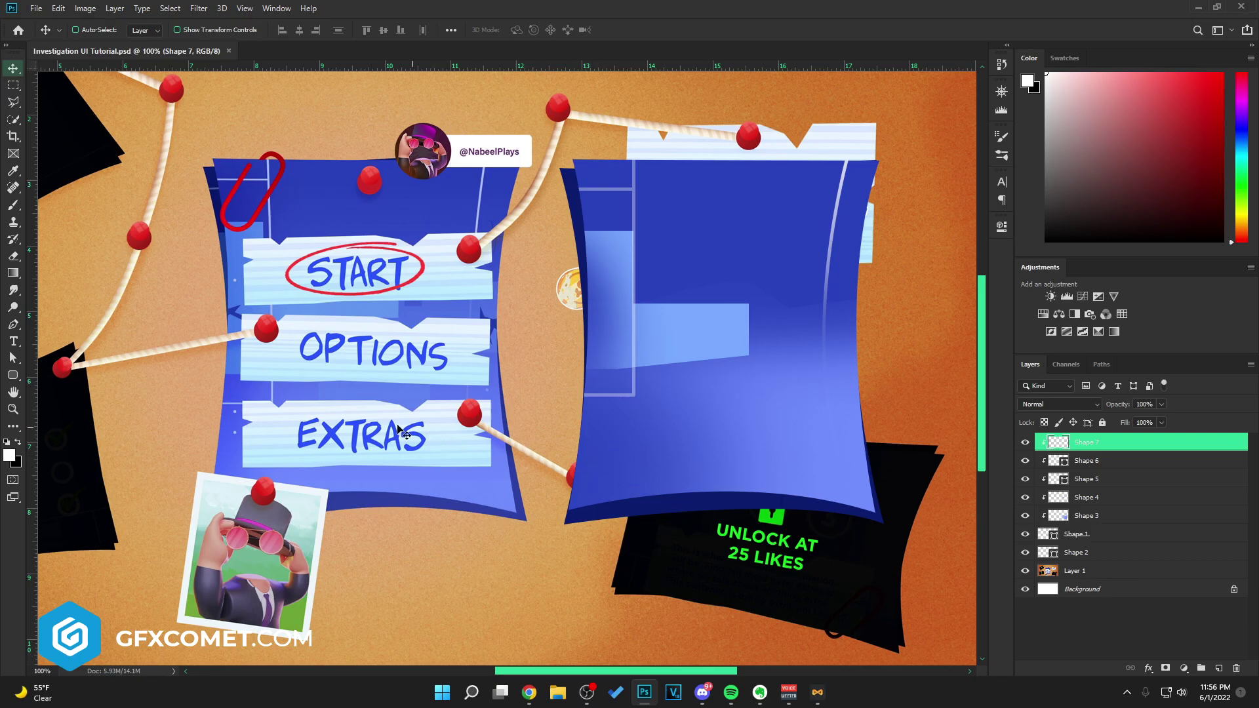
Add four small white ellipse dots near the panel's left and right edges, clipped to the panel, at 35% opacity.
right_click(13, 379)
click(59, 386)
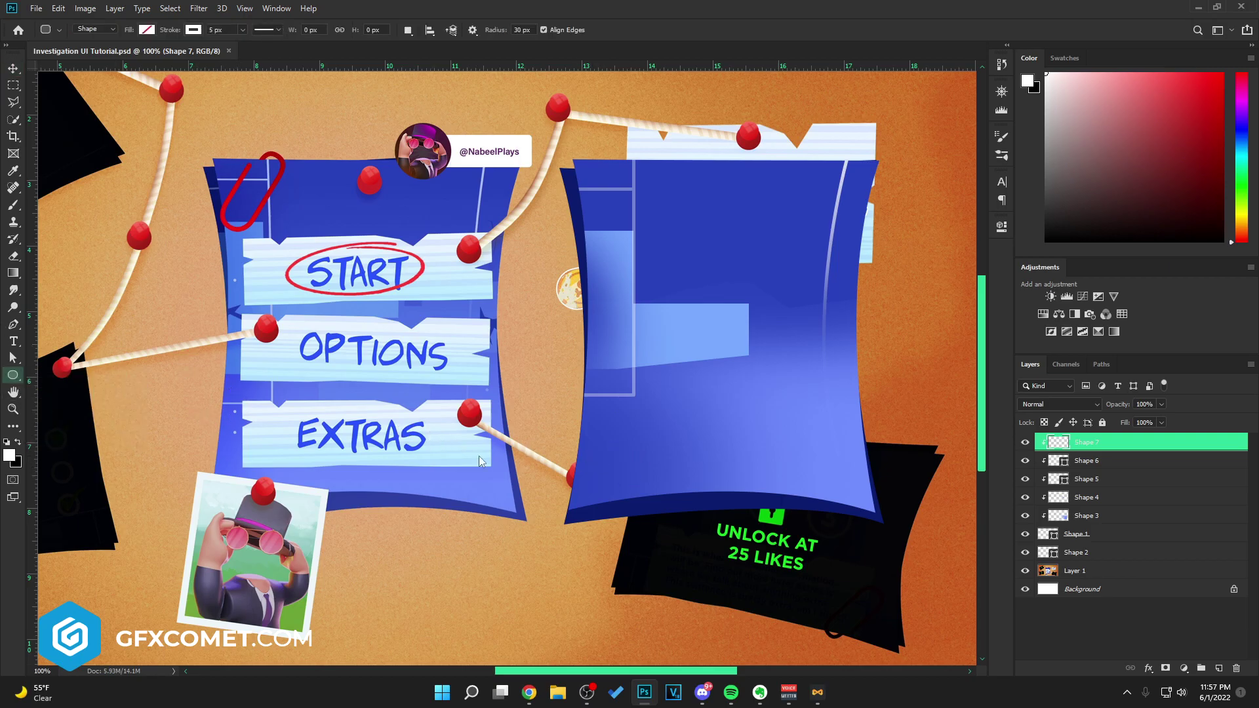
click(1219, 668)
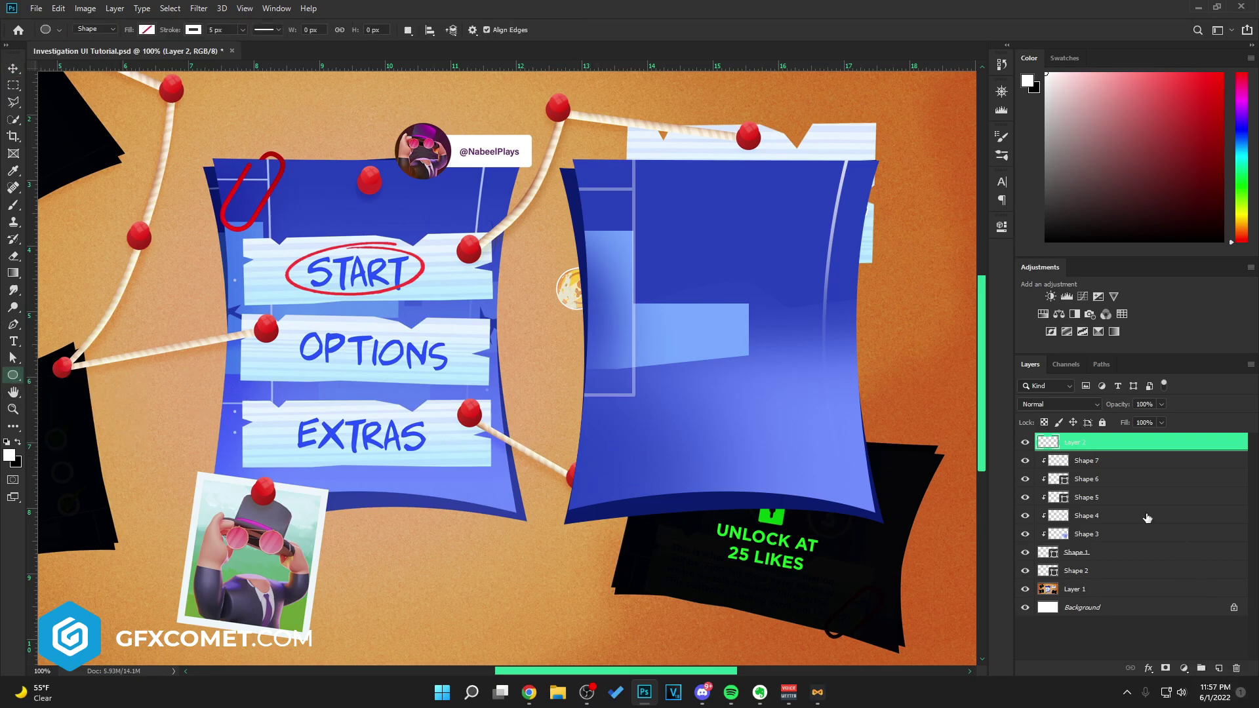
right_click(1174, 444)
click(1042, 374)
drag(846, 384, 623, 258)
key(v)
shift+click(1113, 498)
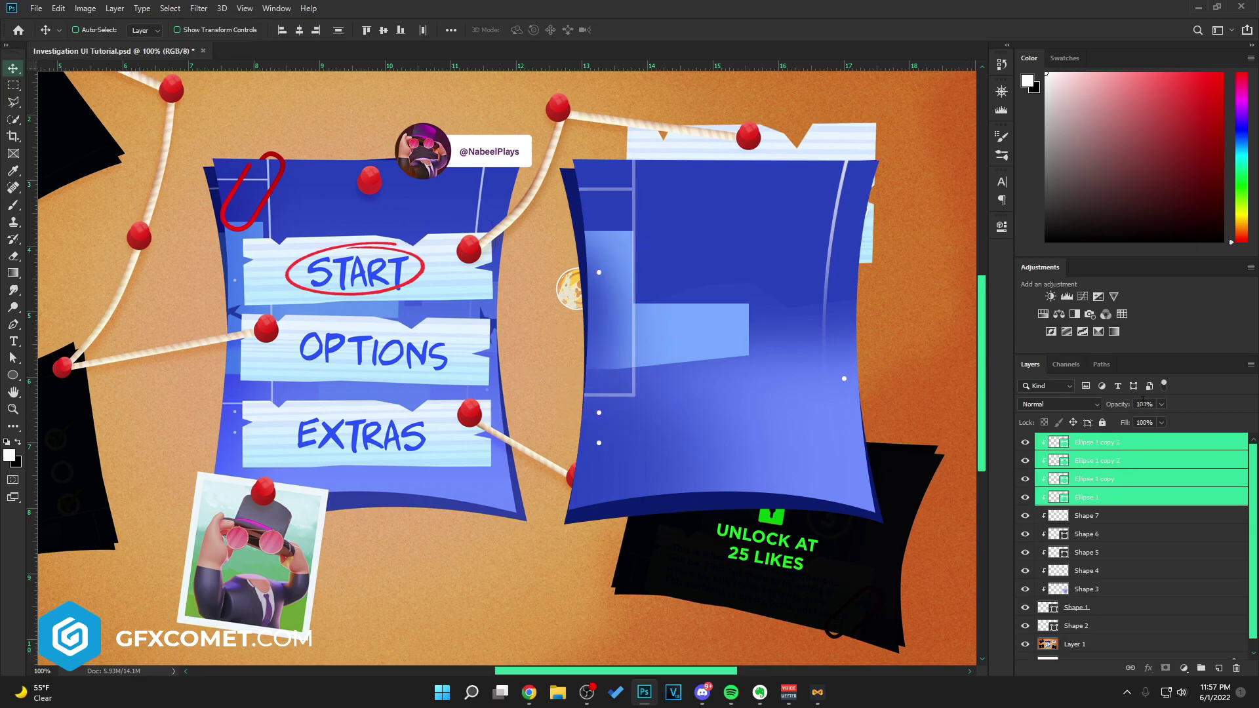
text(20)
Add a new layer directly above the back panel (Shape 2) and clip it to that panel.
scroll(1161, 564, down, 1)
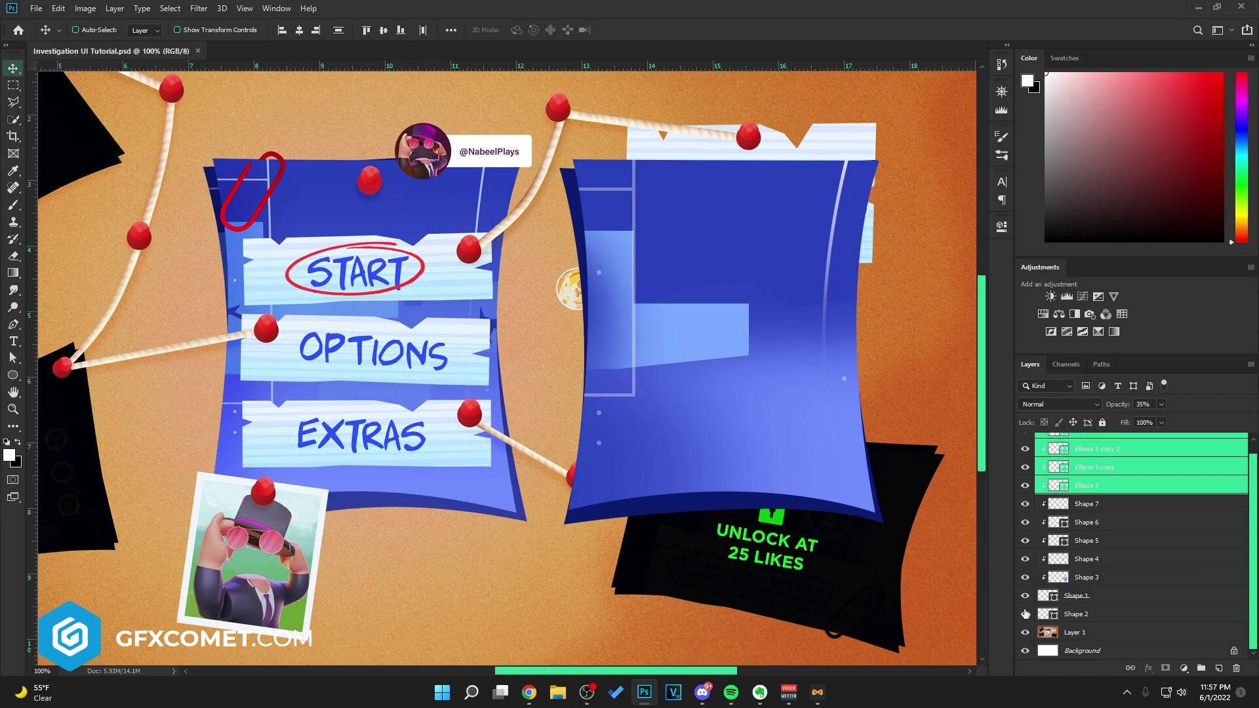
click(1092, 613)
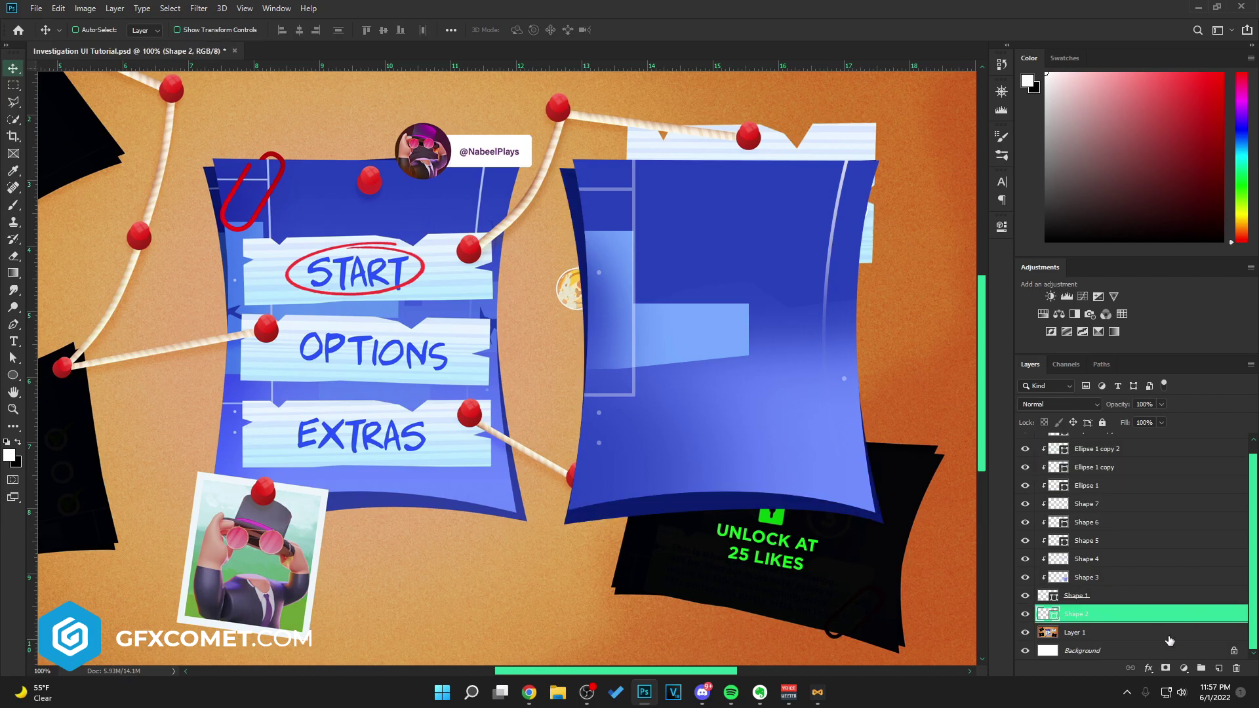
click(1219, 667)
right_click(1123, 617)
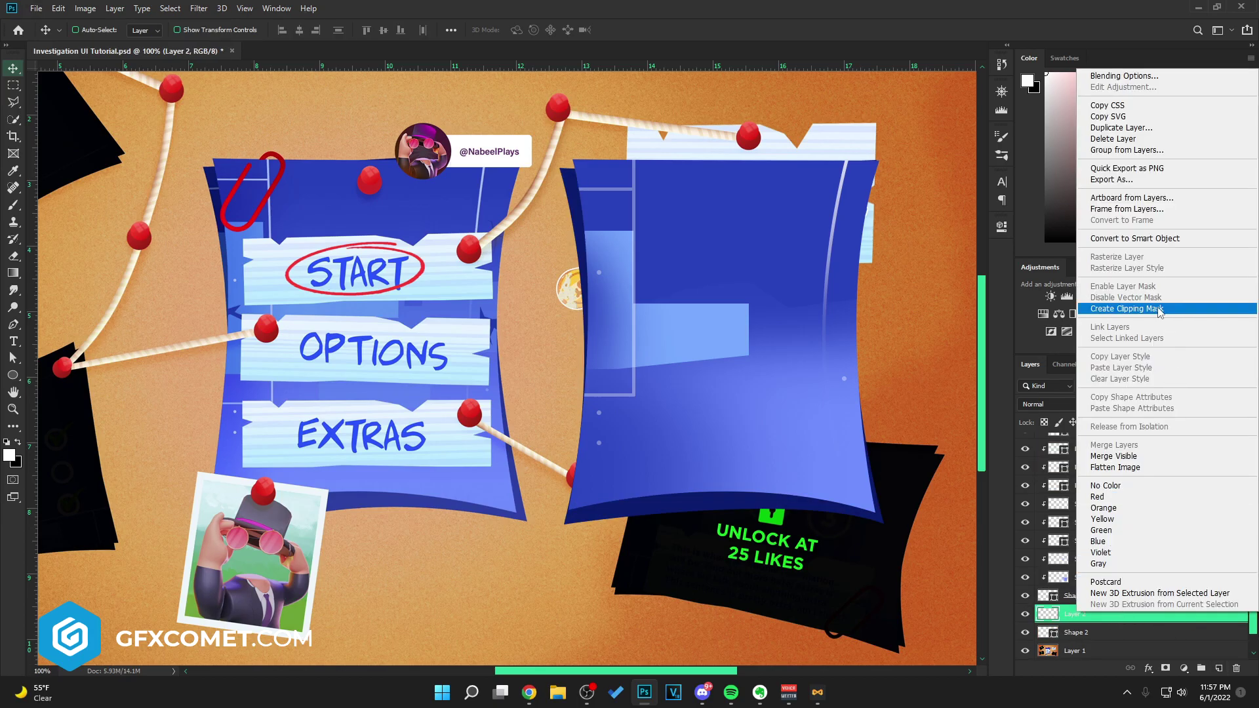
click(1160, 314)
Paint the back panel's lower edge in blue sampled from the reference panel's bottom edge, using a 300 px soft brush at 100% opacity, and save.
key(b)
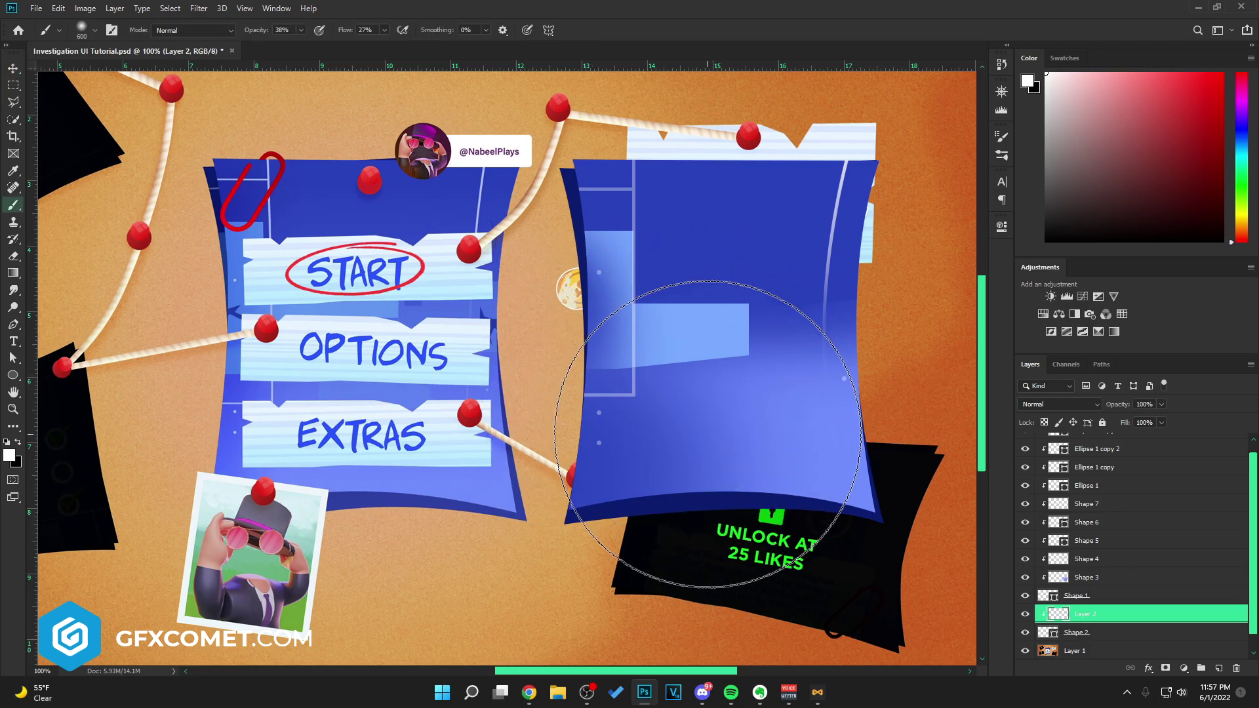
scroll(646, 351, down, 2)
drag(258, 31, 517, 39)
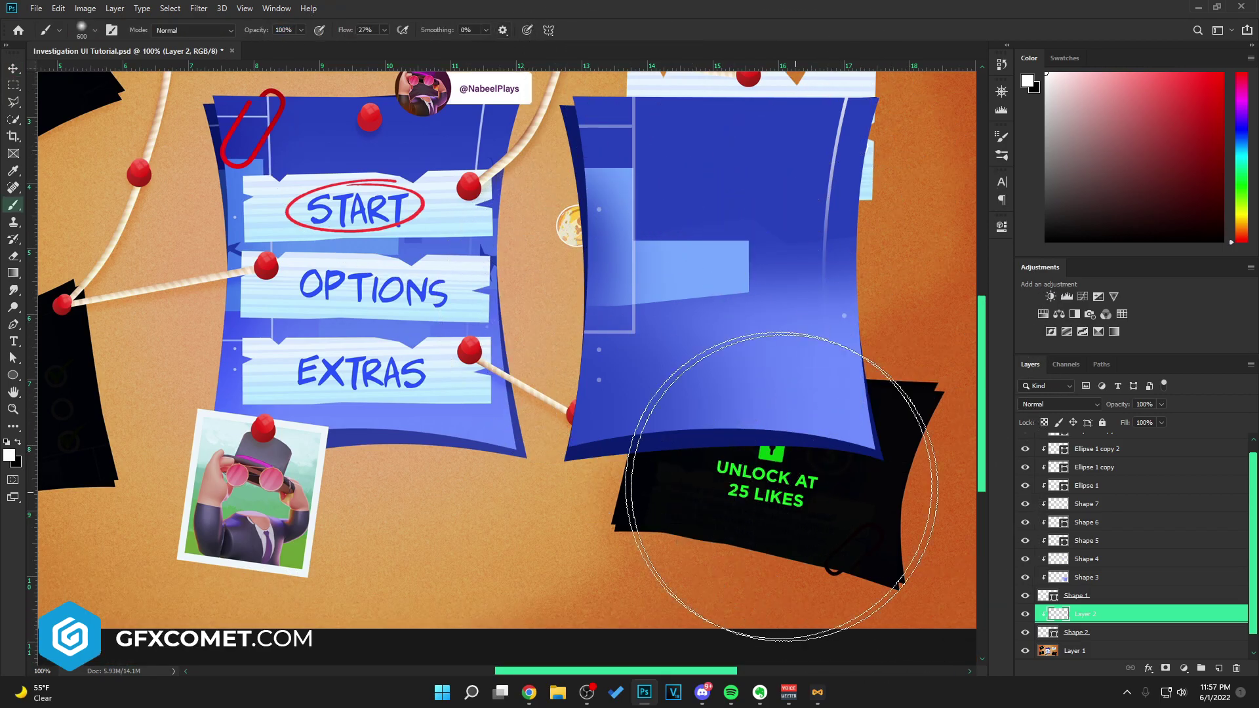
alt+click(521, 449)
key(bracketleft)
key(bracketleft)
key(bracketleft)
key(bracketleft)
key(bracketleft)
key(bracketleft)
key(bracketleft)
key(bracketleft)
key(bracketleft)
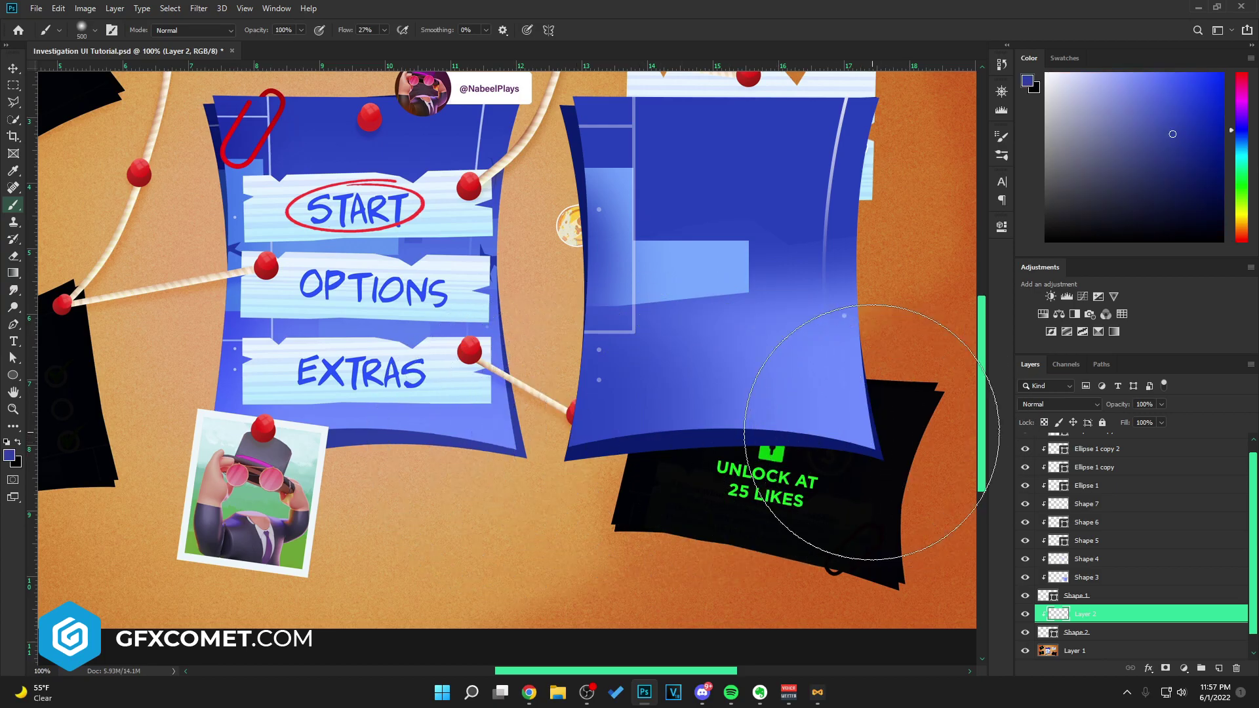
key(bracketright)
mouse_move(605, 471)
mouse_down()
mouse_move(716, 472)
mouse_move(517, 463)
mouse_up()
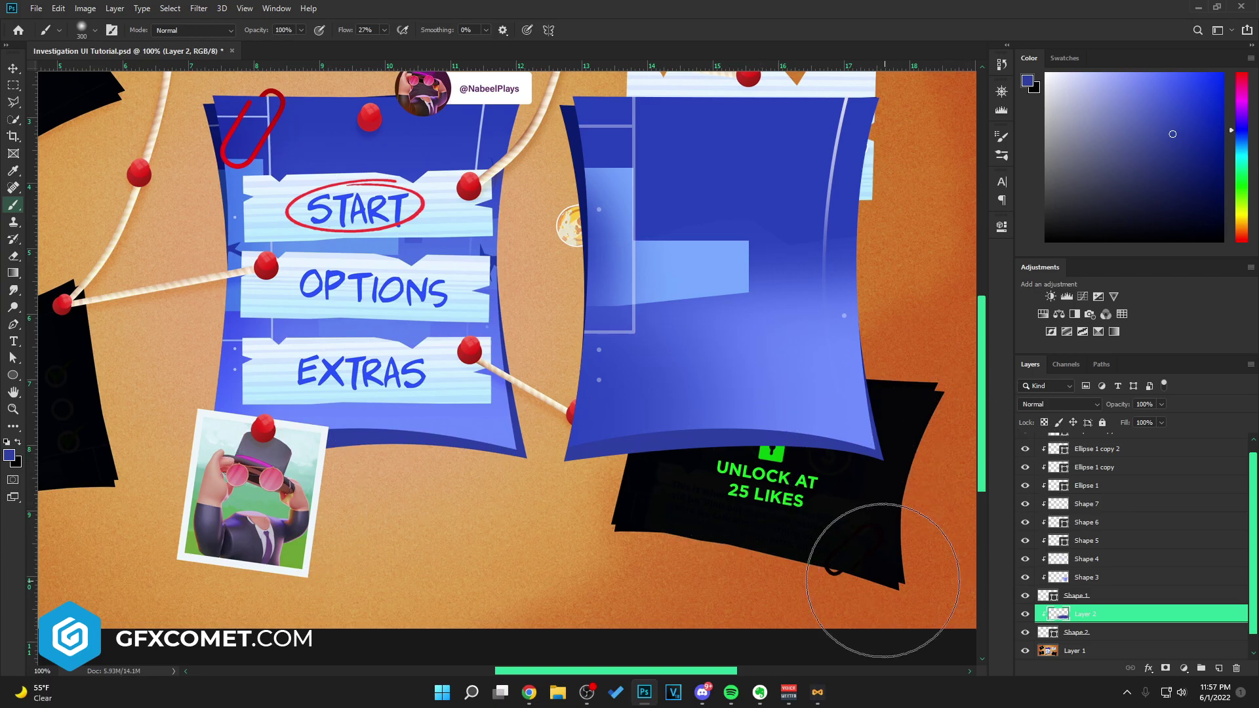
scroll(889, 543, up, 2)
mouse_move(803, 550)
mouse_down()
mouse_move(813, 471)
mouse_move(859, 459)
mouse_up()
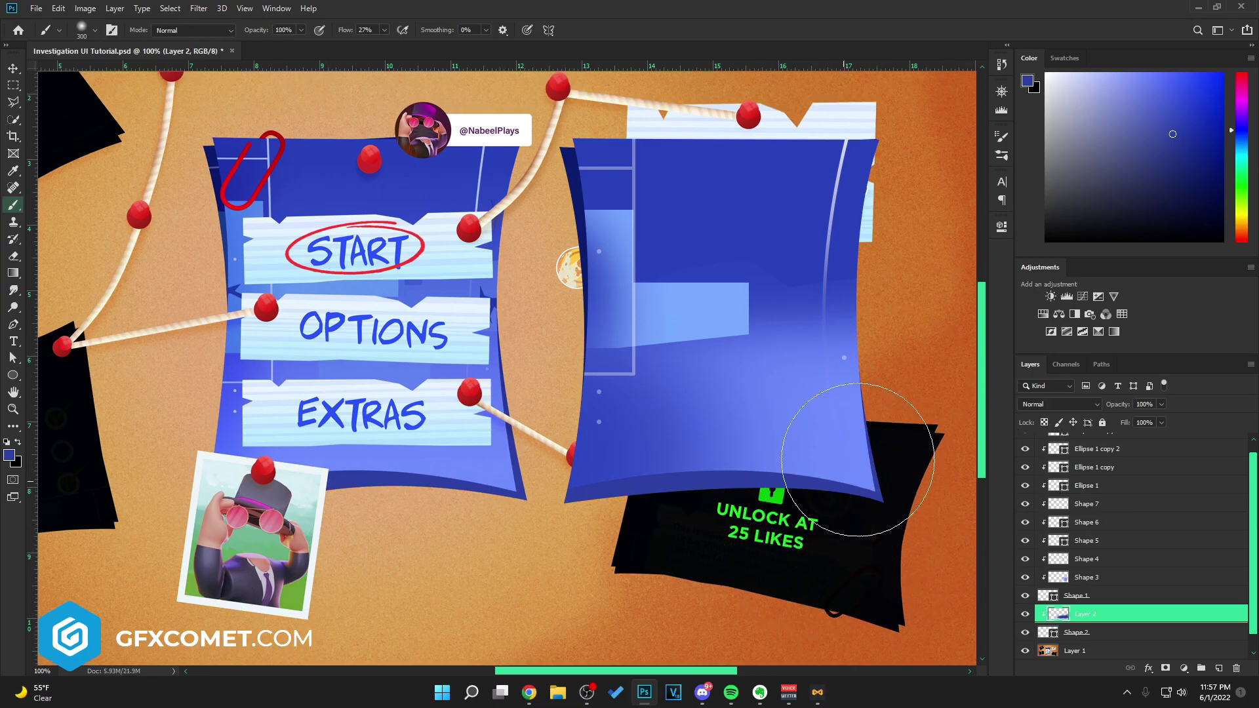
key(ctrl+s)
Duplicate the light blue Shape 4 layer beneath the front panel (Shape 1), clip the copy to the back panel and check its placement.
key(v)
click(819, 347)
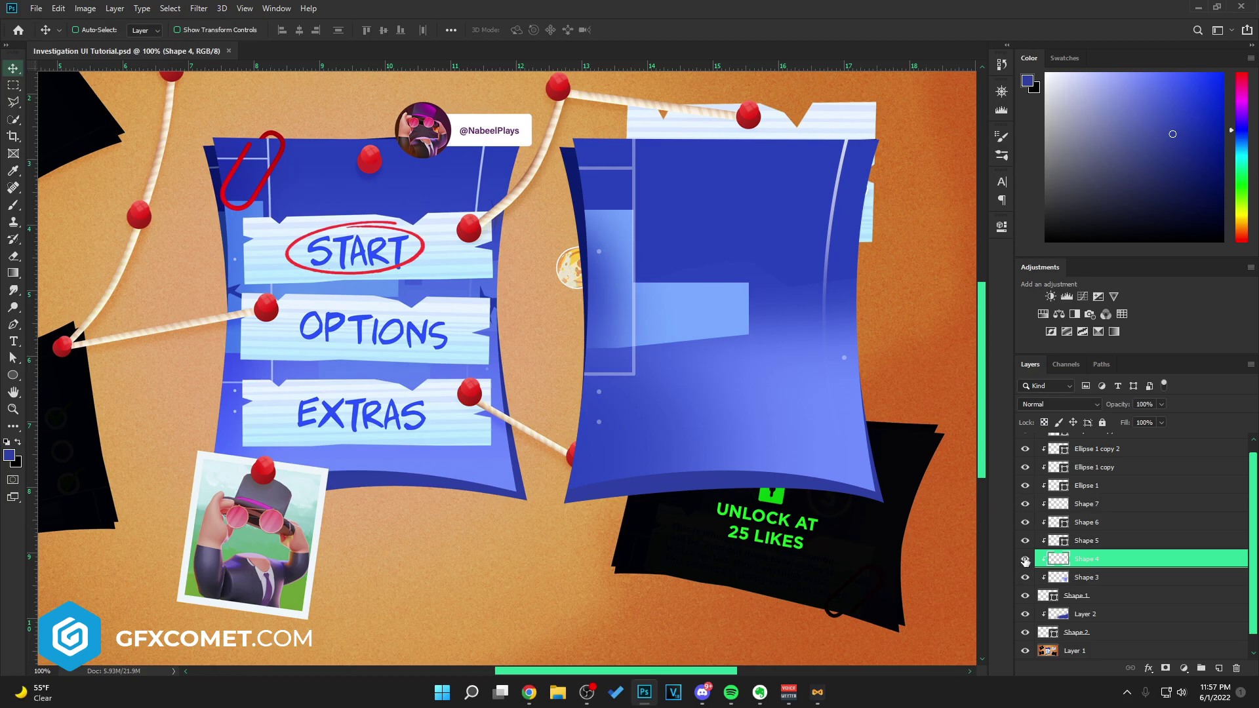
click(1025, 561)
click(1025, 561)
scroll(1116, 554, down, 1)
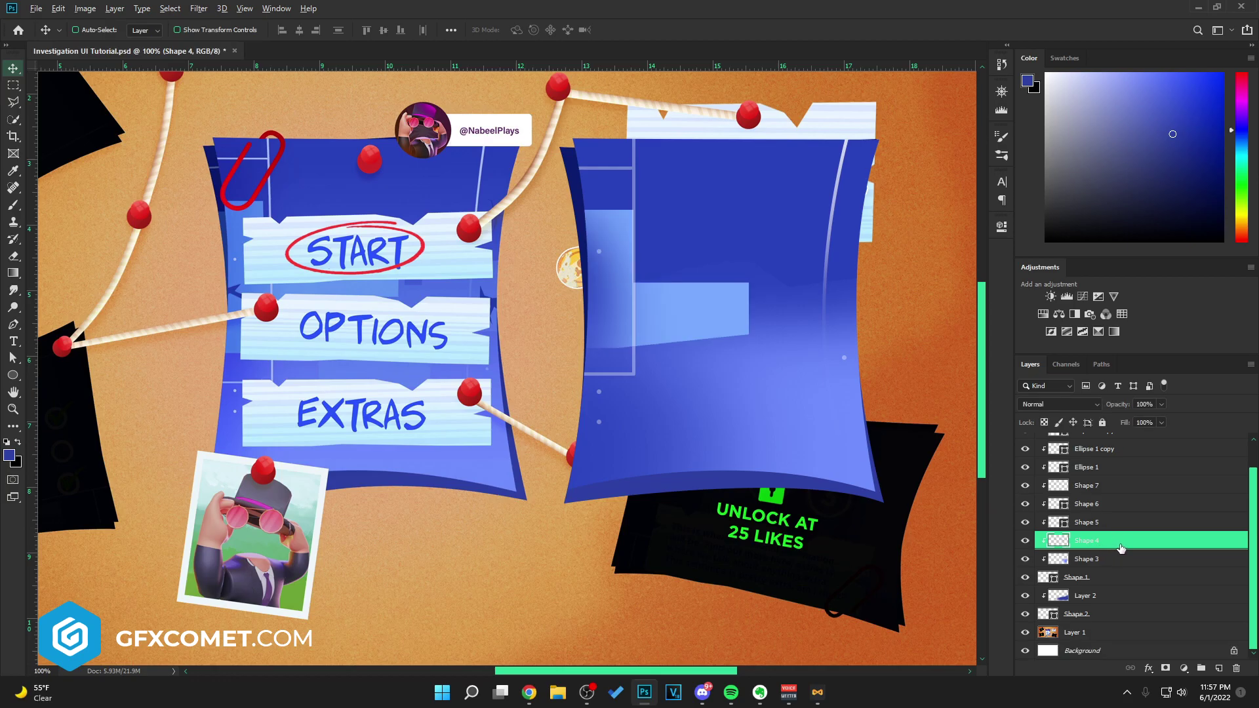
alt+drag(1122, 548, 1119, 587)
right_click(1119, 593)
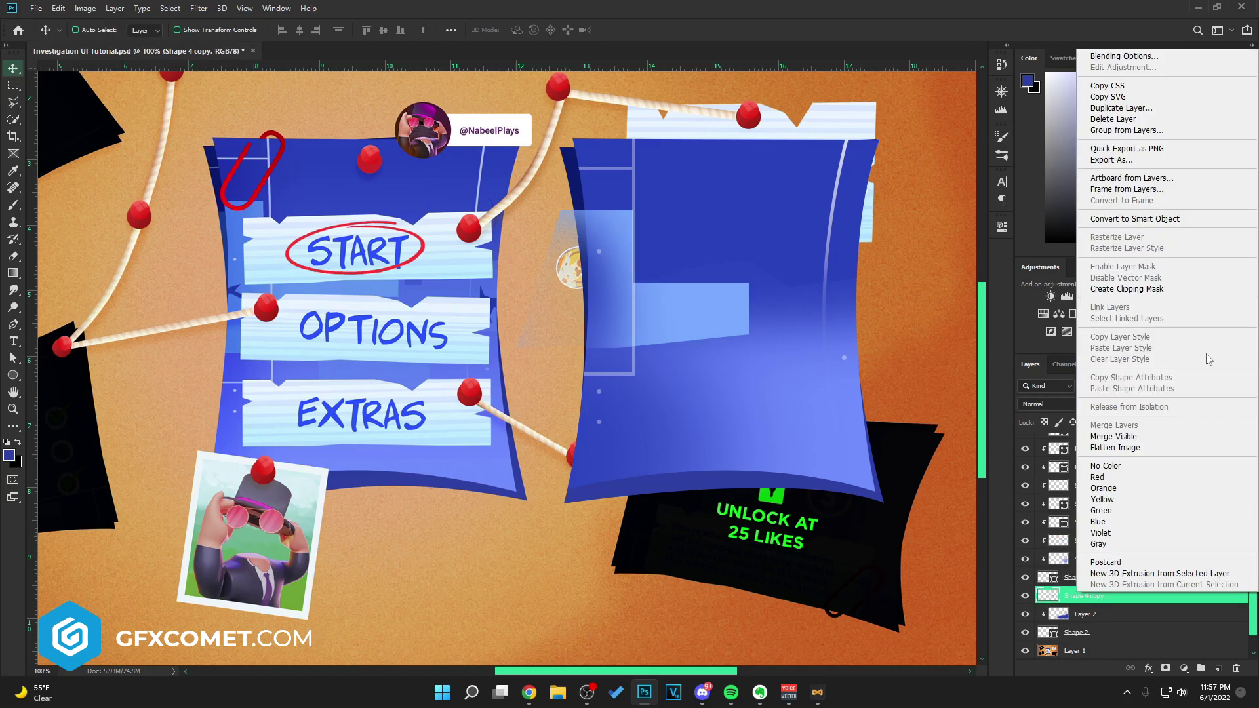
click(1159, 291)
click(1026, 579)
click(1026, 579)
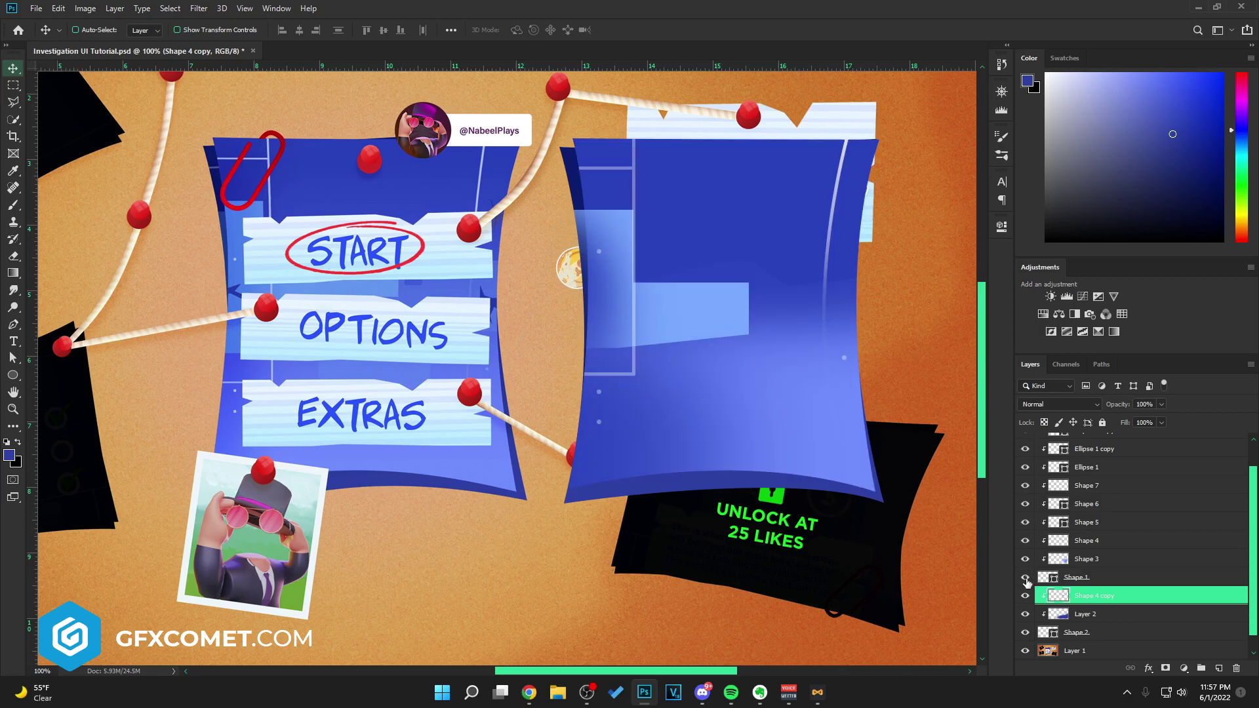
click(1025, 578)
click(1025, 579)
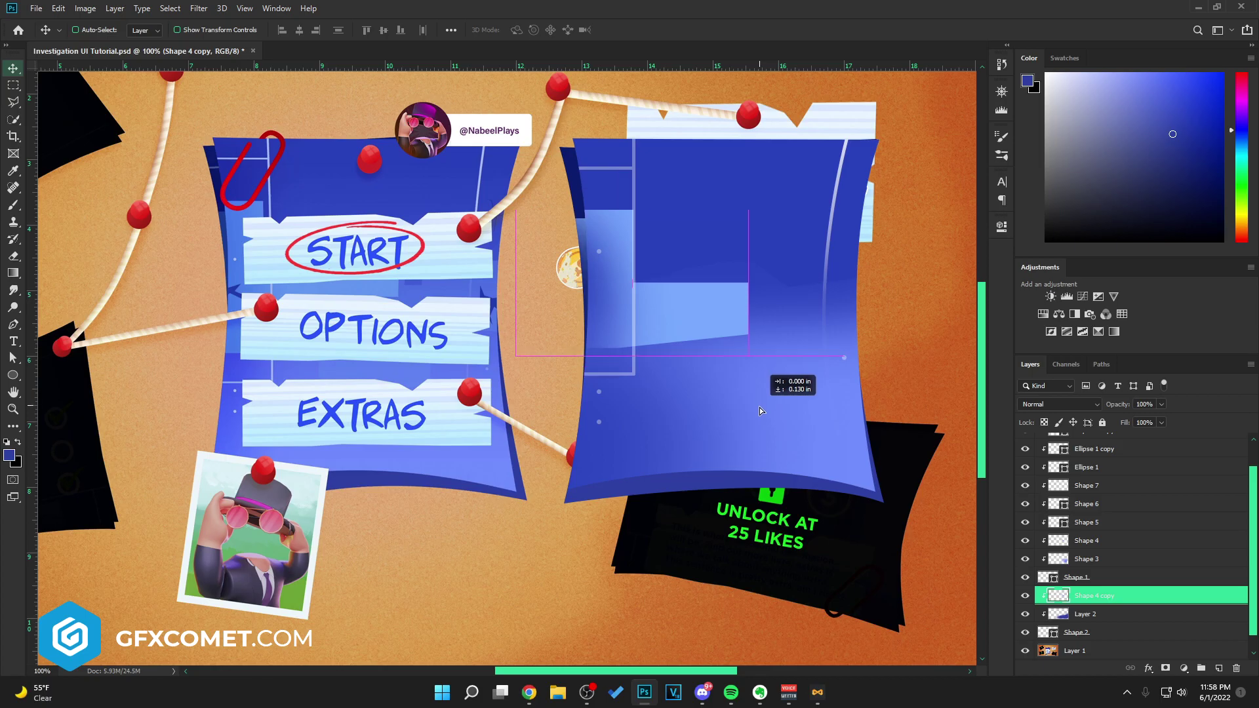
Duplicate the short white line (Shape 6) beneath the front panel, clip the copy to the back panel and shift it slightly left.
click(611, 177)
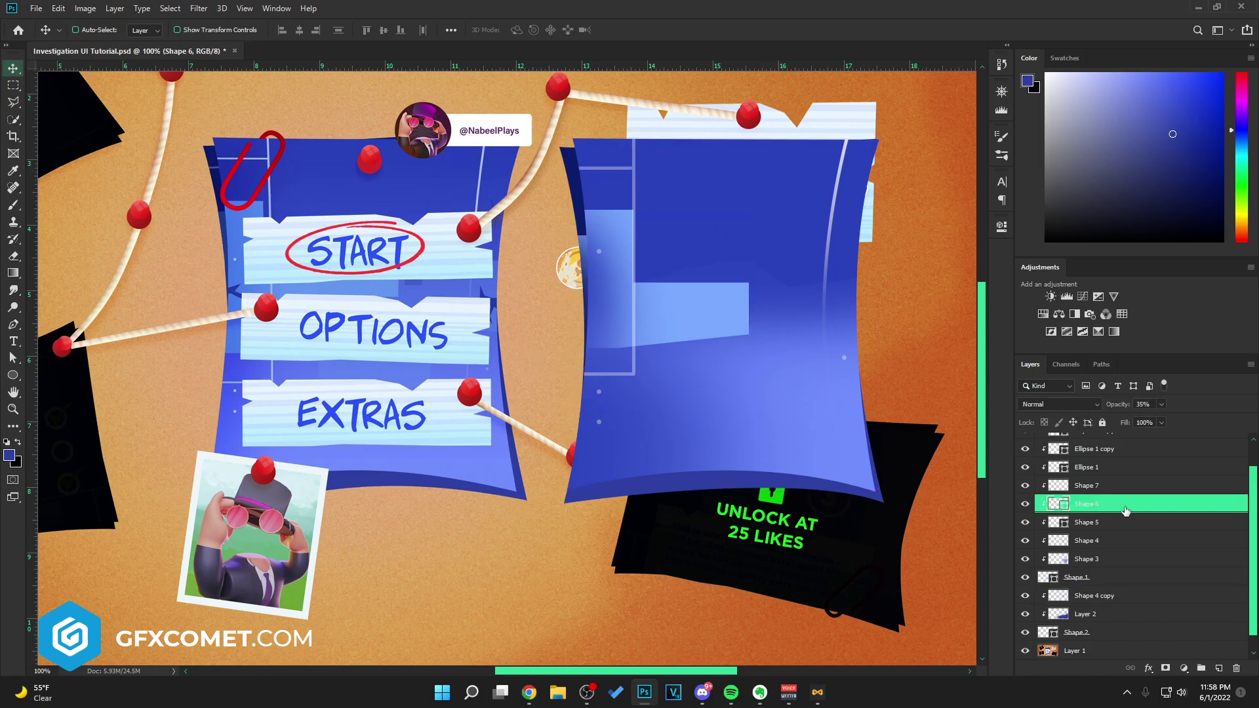
drag(1123, 578, 1138, 583)
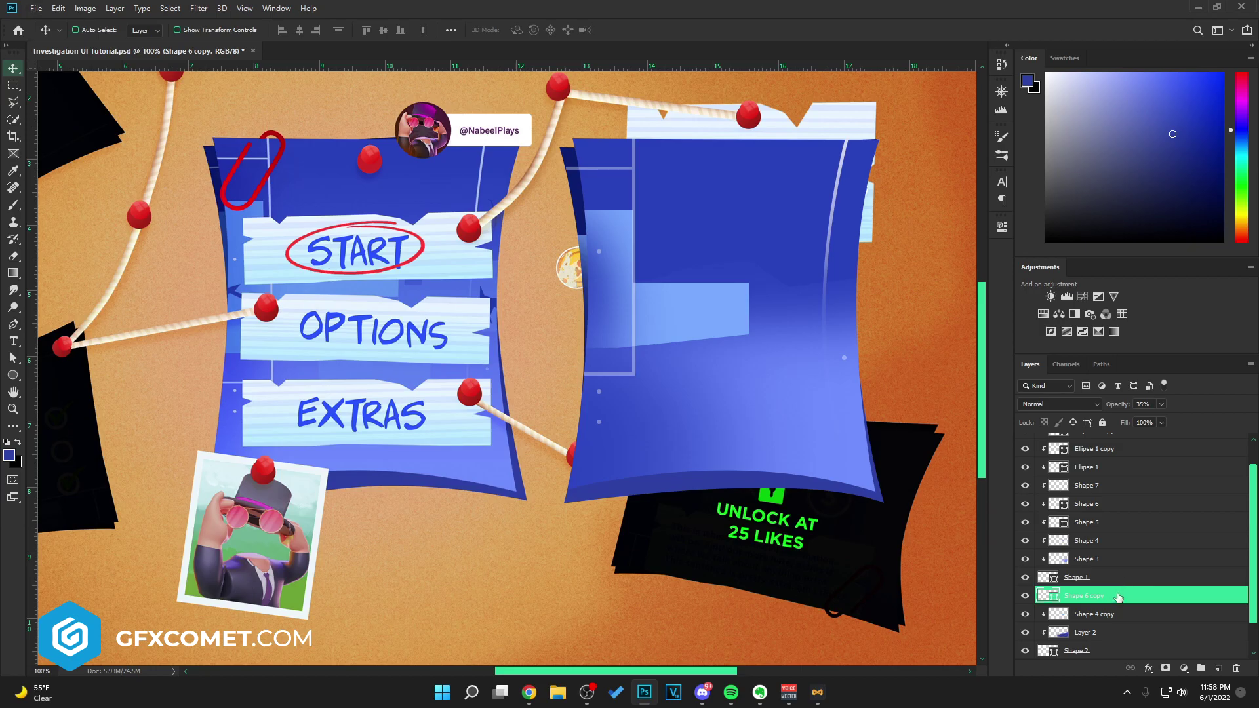
right_click(1118, 598)
click(1160, 293)
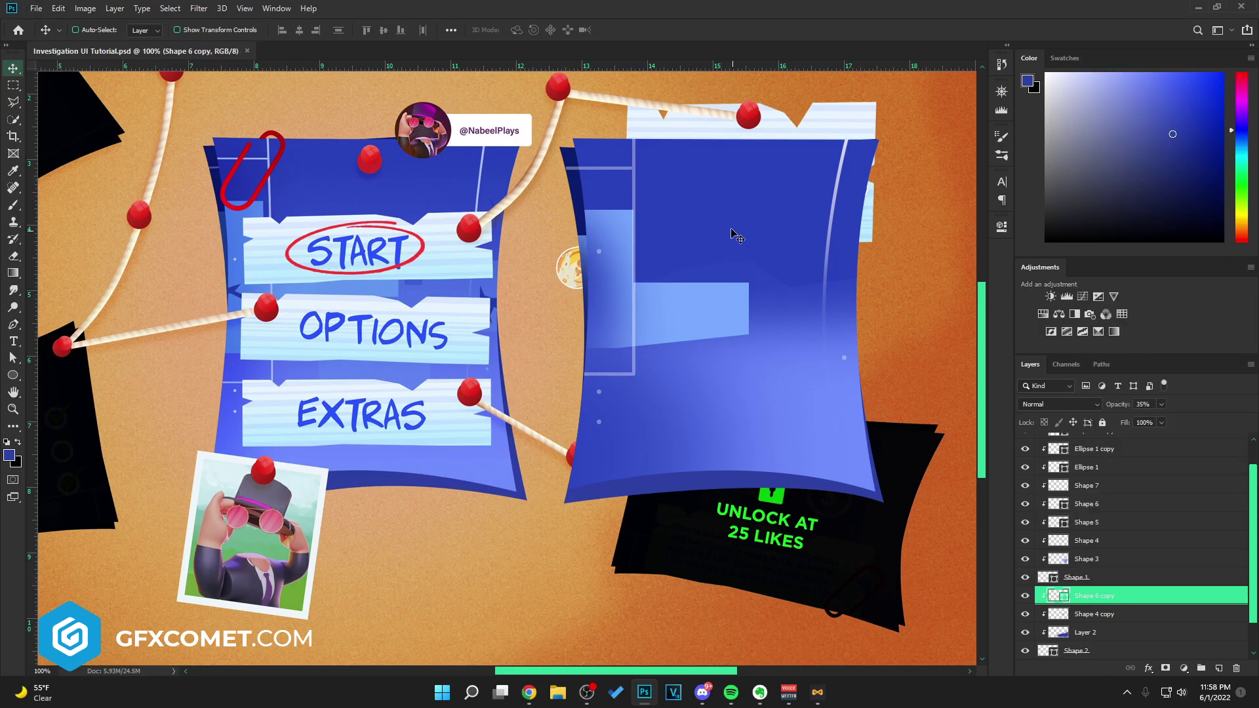
drag(735, 235, 701, 229)
Group the front panel's layers from Ellipse 1 copy 3 down to Shape 1 and name the group 1.
key(ctrl+minus)
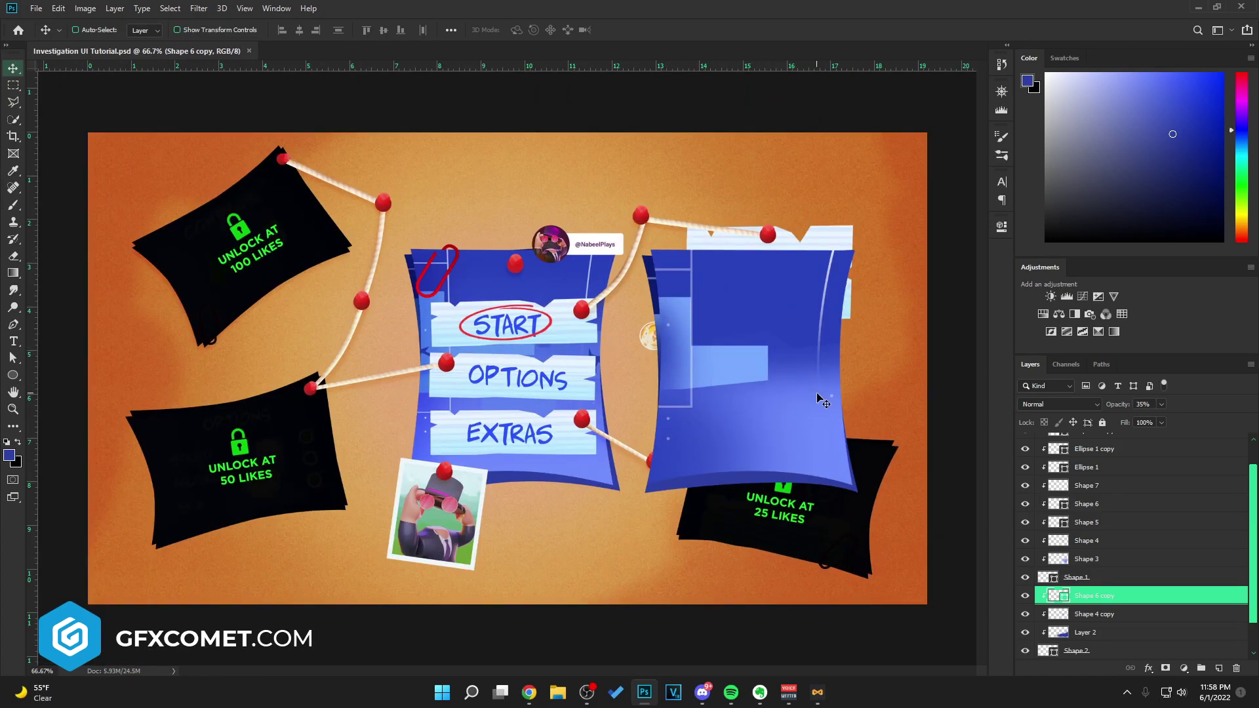
key(ctrl+plus)
key(space)
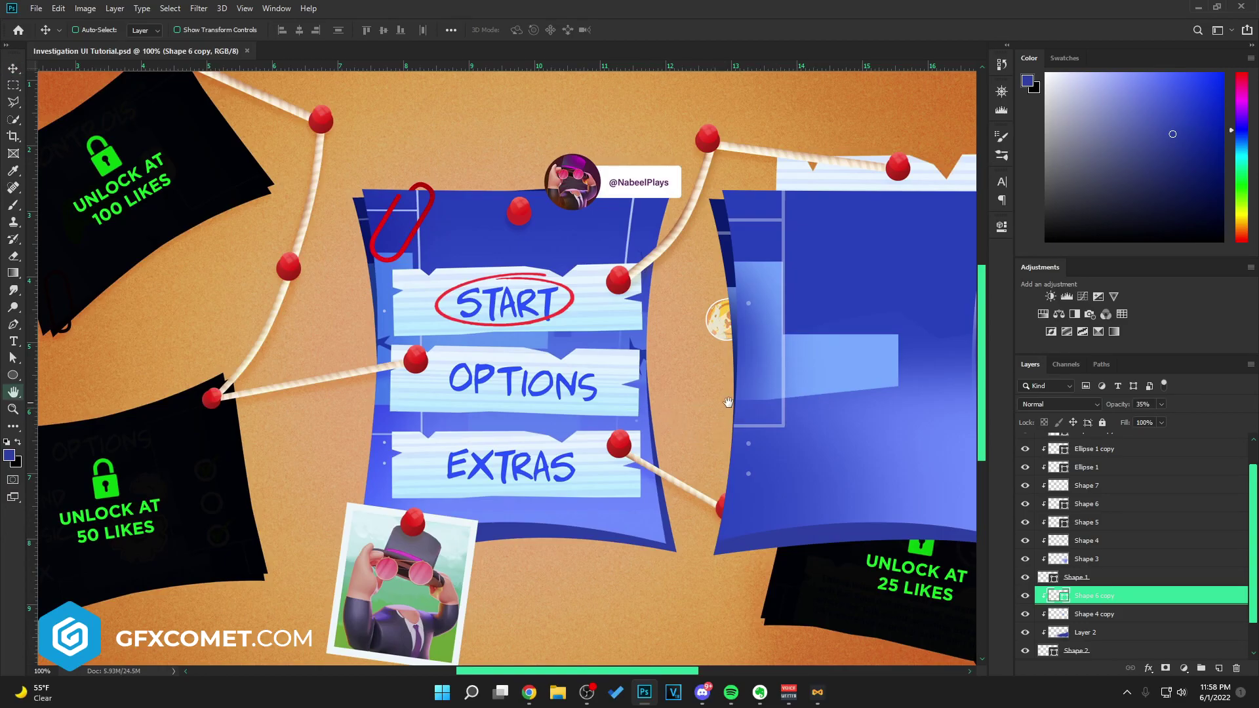
drag(728, 401, 525, 414)
scroll(1062, 485, up, 1)
click(1082, 450)
scroll(1088, 459, down, 2)
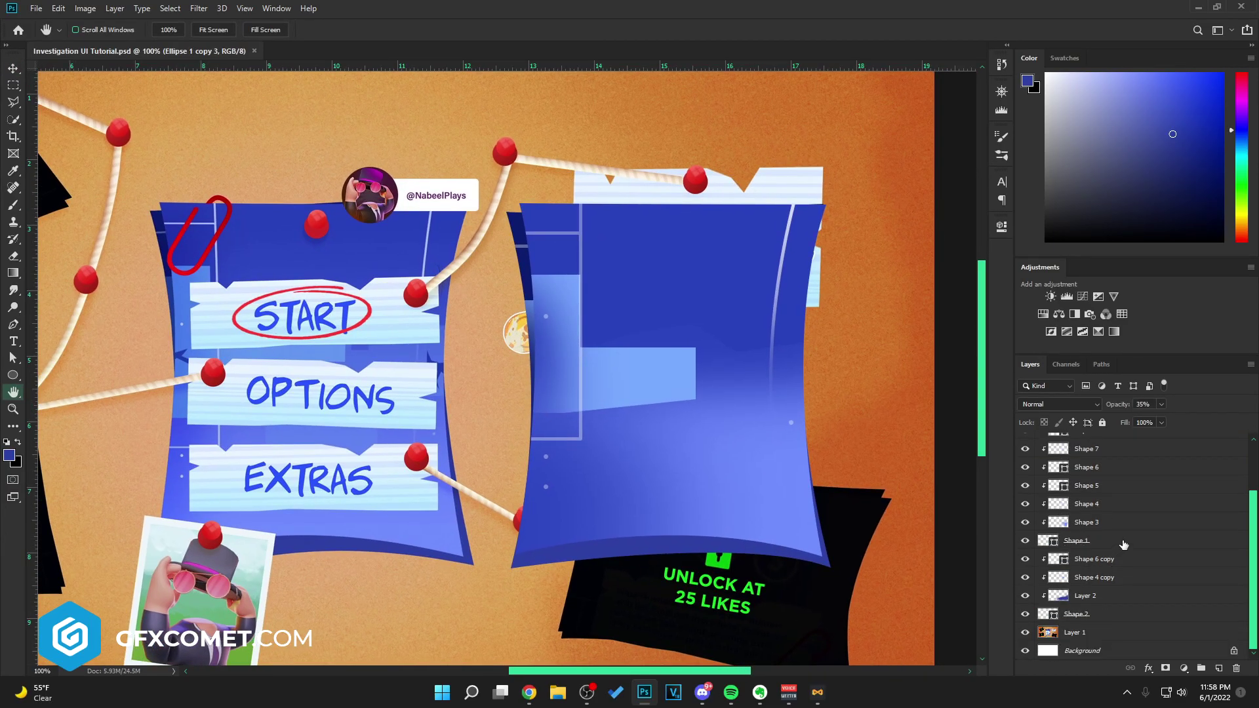
shift+click(1124, 545)
key(ctrl+g)
double_click(1072, 444)
text(1)
key(Return)
Group the back panel's layers from Shape 6 copy down to Shape 2 and name the group 2.
click(1095, 459)
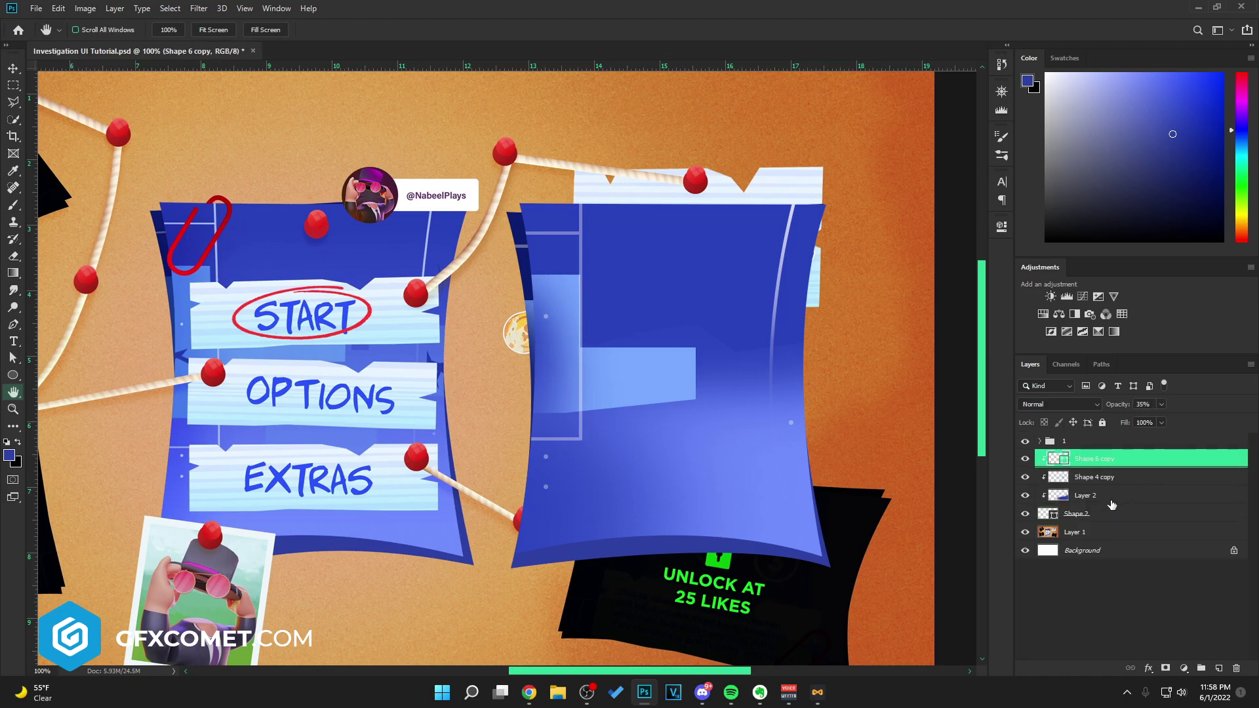
shift+click(1110, 516)
key(ctrl+g)
On a new layer above group 1, trace the notched outline of the reference START plank with a Pen path and convert it to a shape.
click(1115, 441)
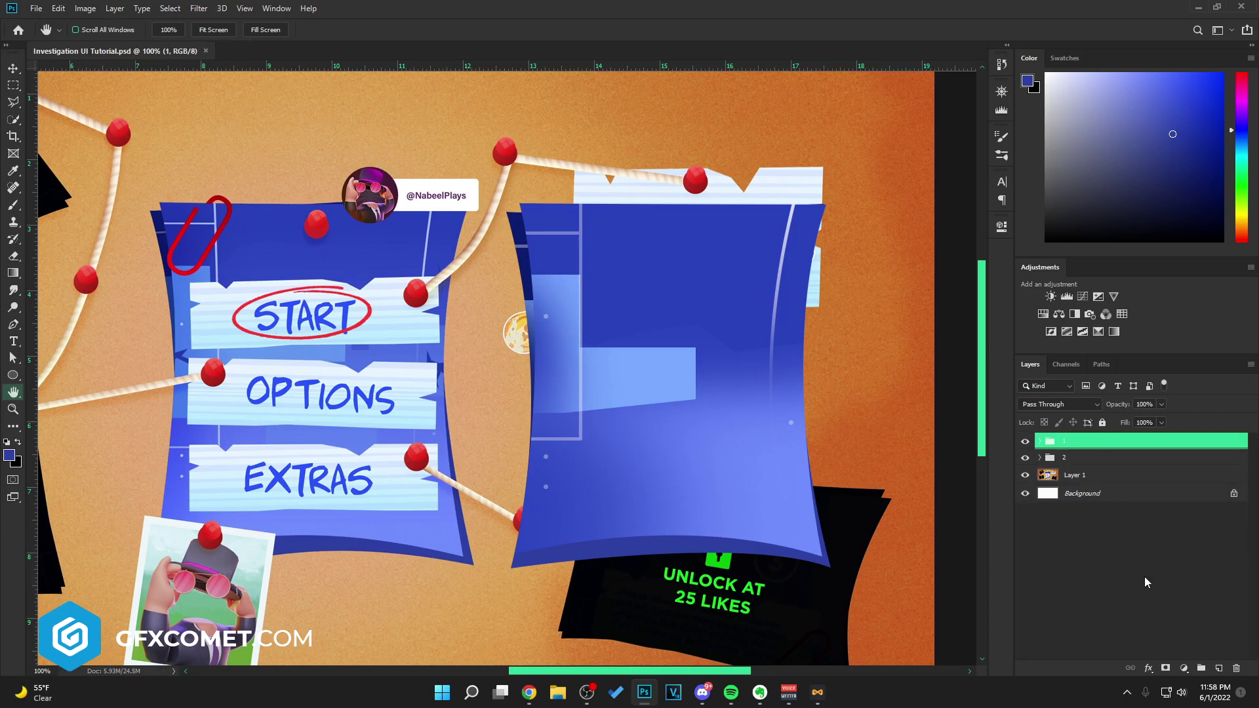
click(1219, 668)
click(13, 324)
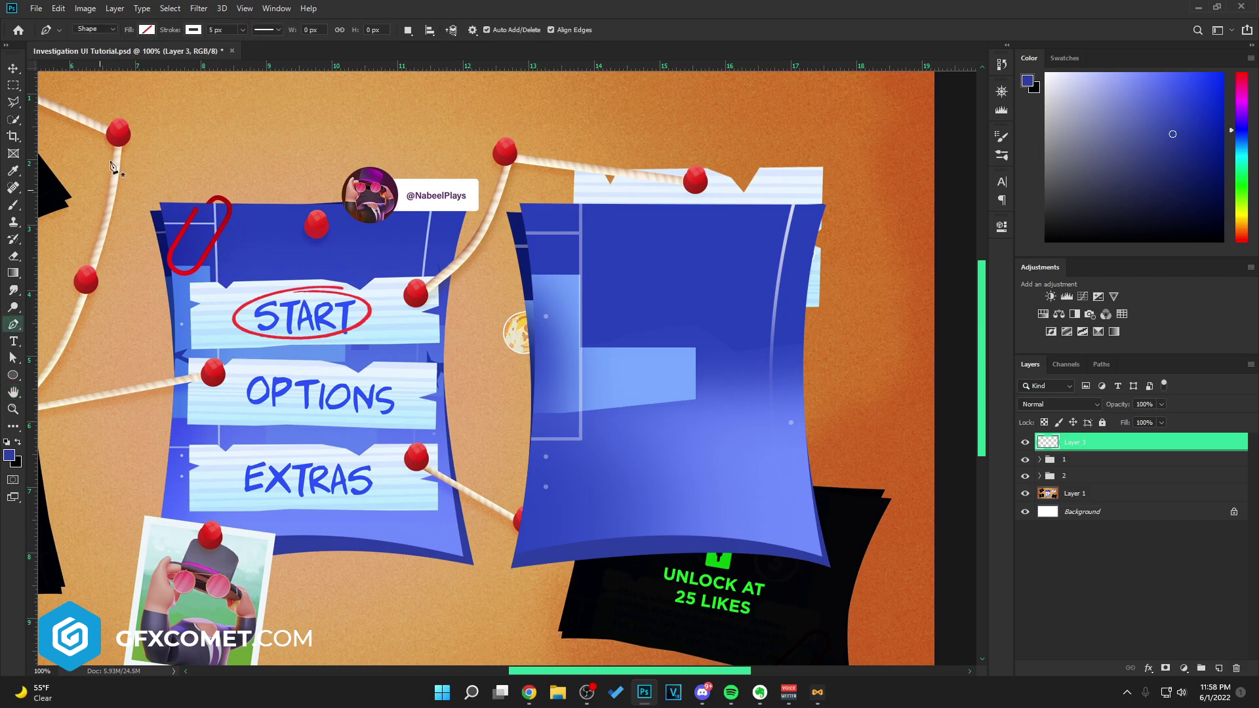
click(98, 50)
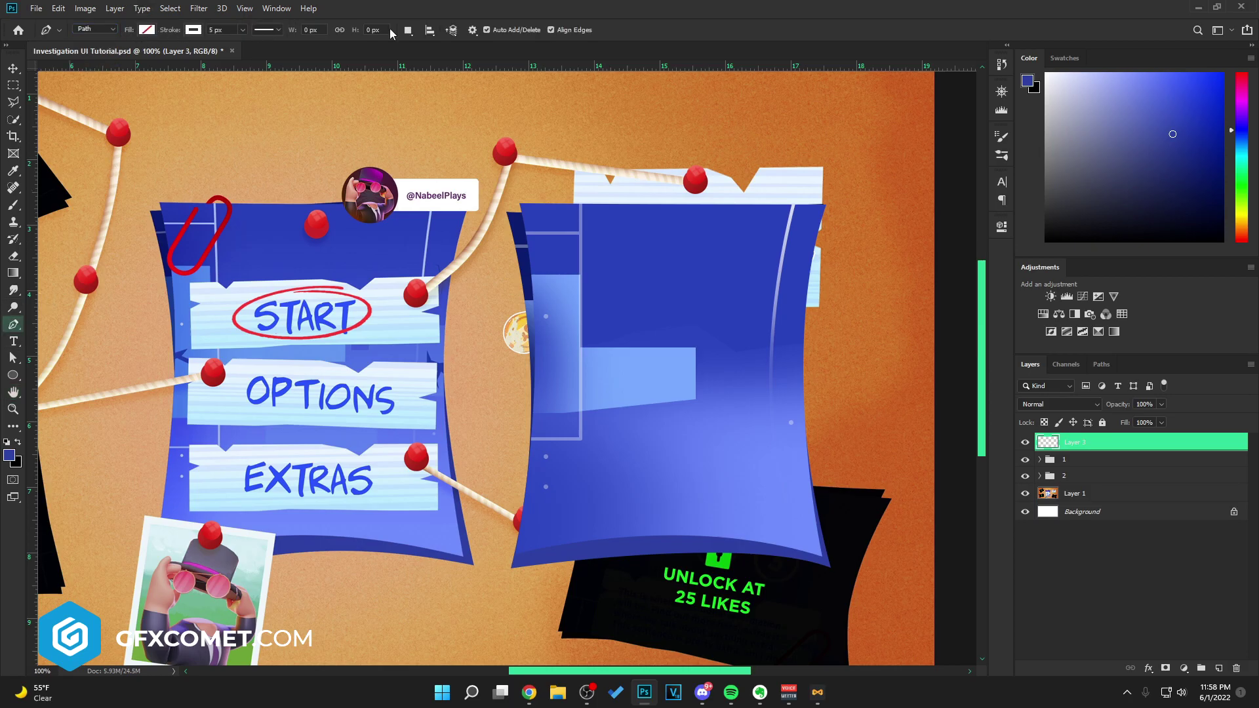
click(192, 285)
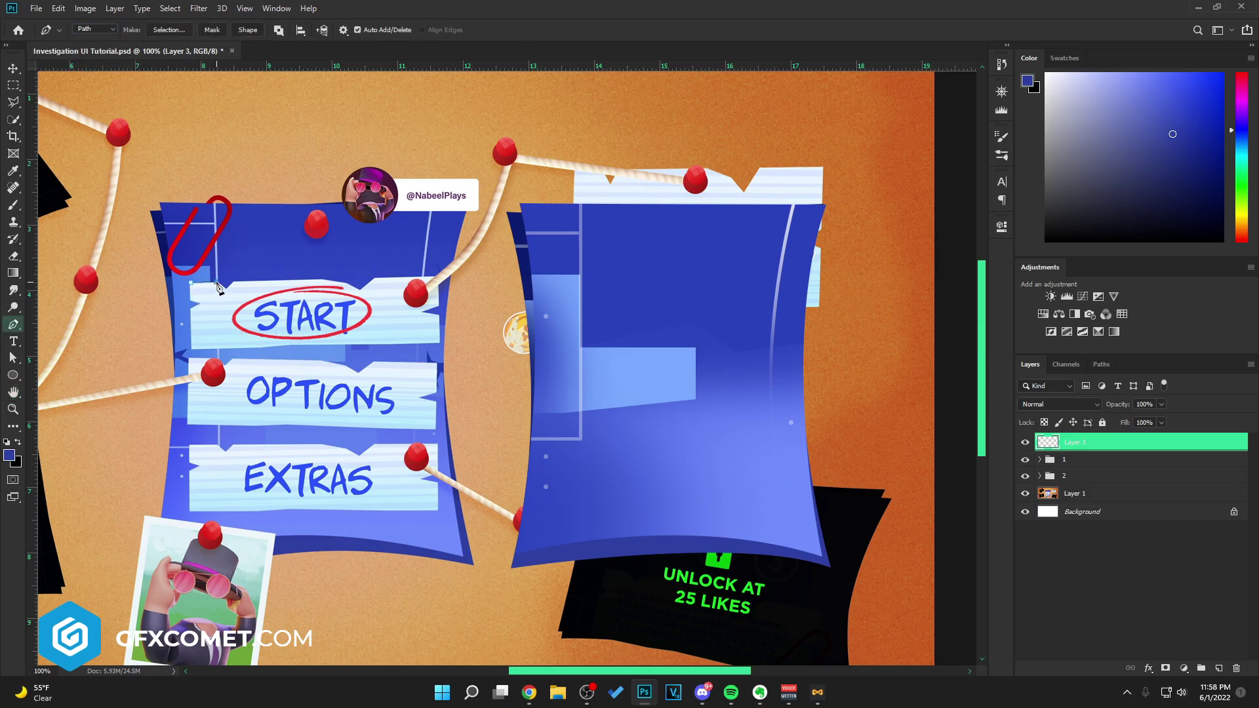
click(225, 288)
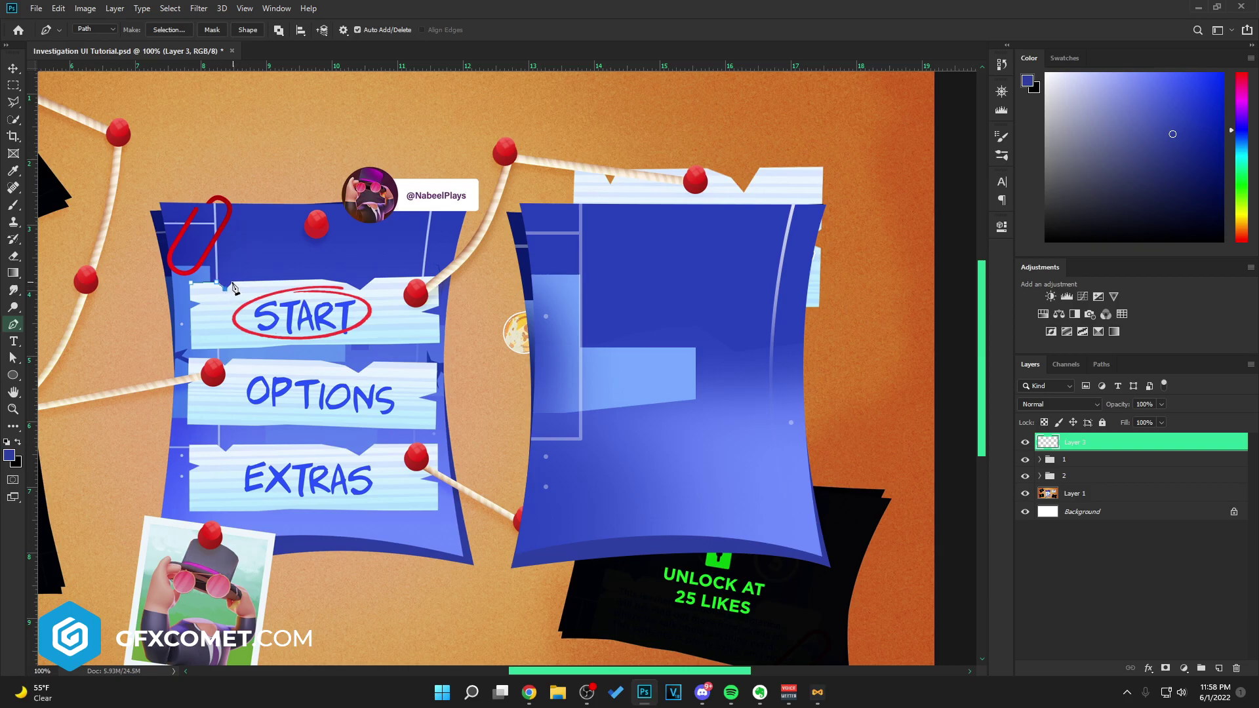
click(322, 281)
click(436, 281)
click(436, 305)
click(439, 342)
click(392, 342)
click(298, 343)
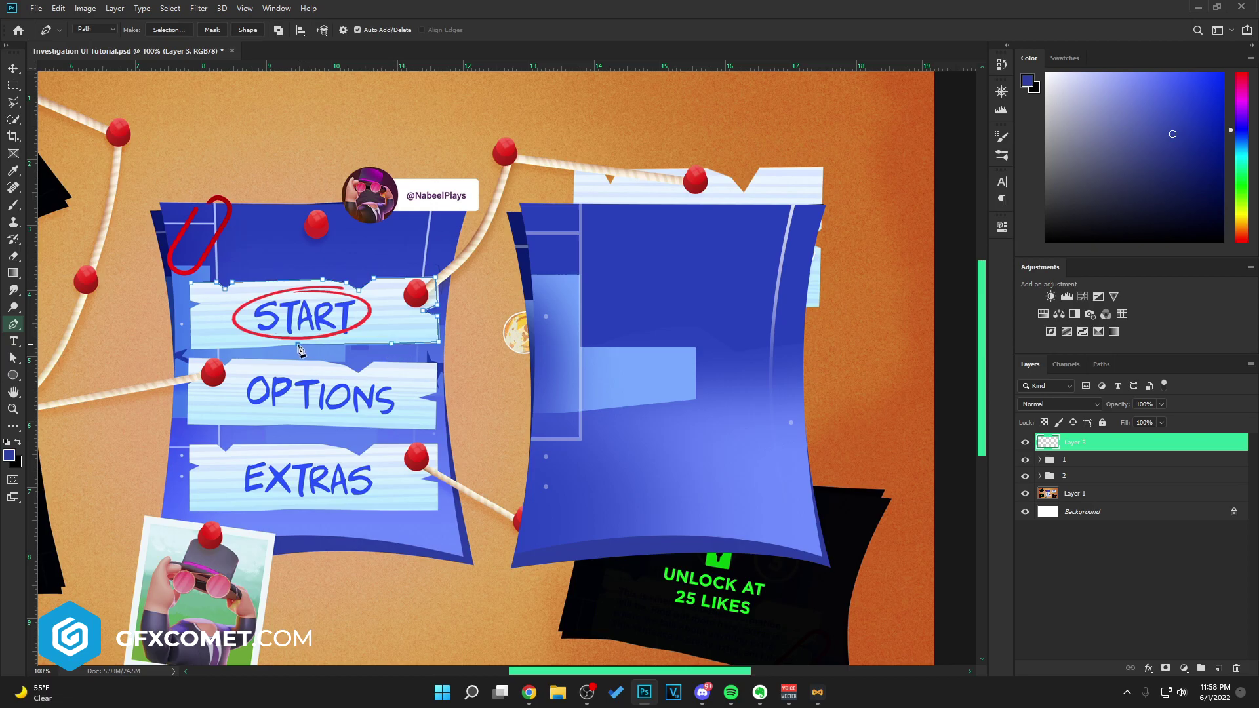
click(262, 347)
click(191, 347)
click(246, 31)
Give the plank shape a solid dark blue fill with no stroke and move it onto the upper half of the new front panel.
key(v)
drag(449, 297, 449, 441)
click(12, 375)
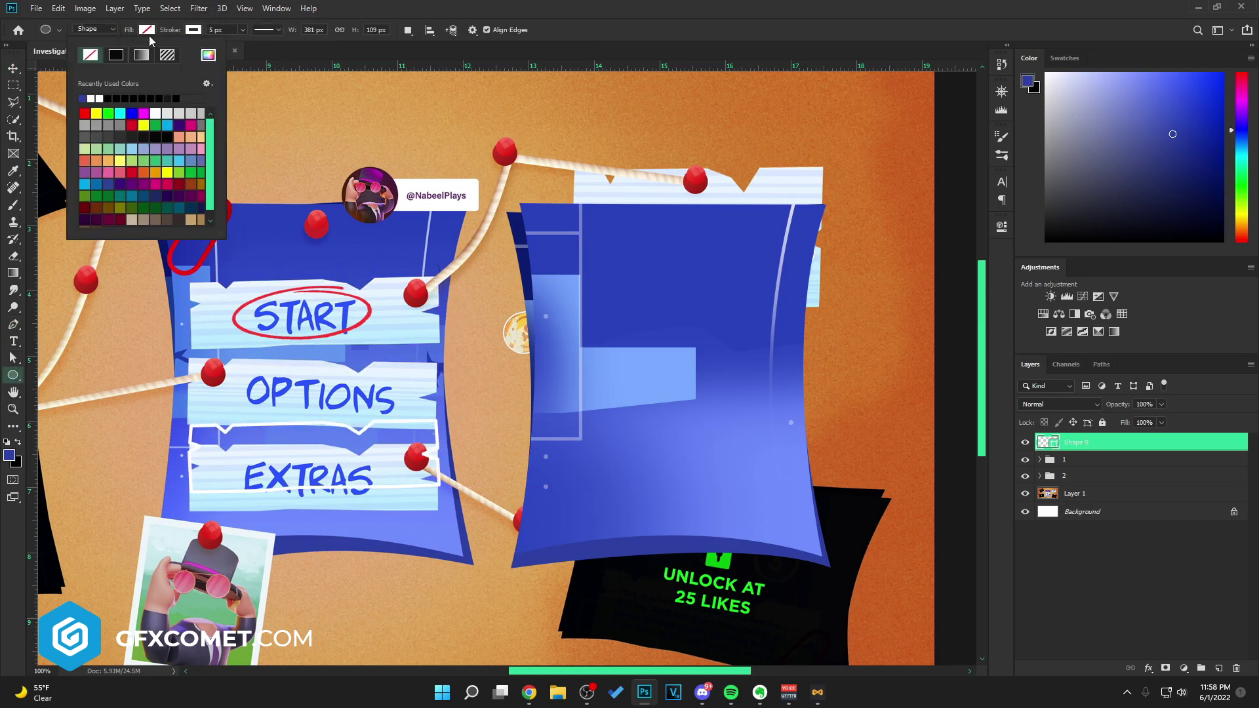
click(117, 56)
click(191, 31)
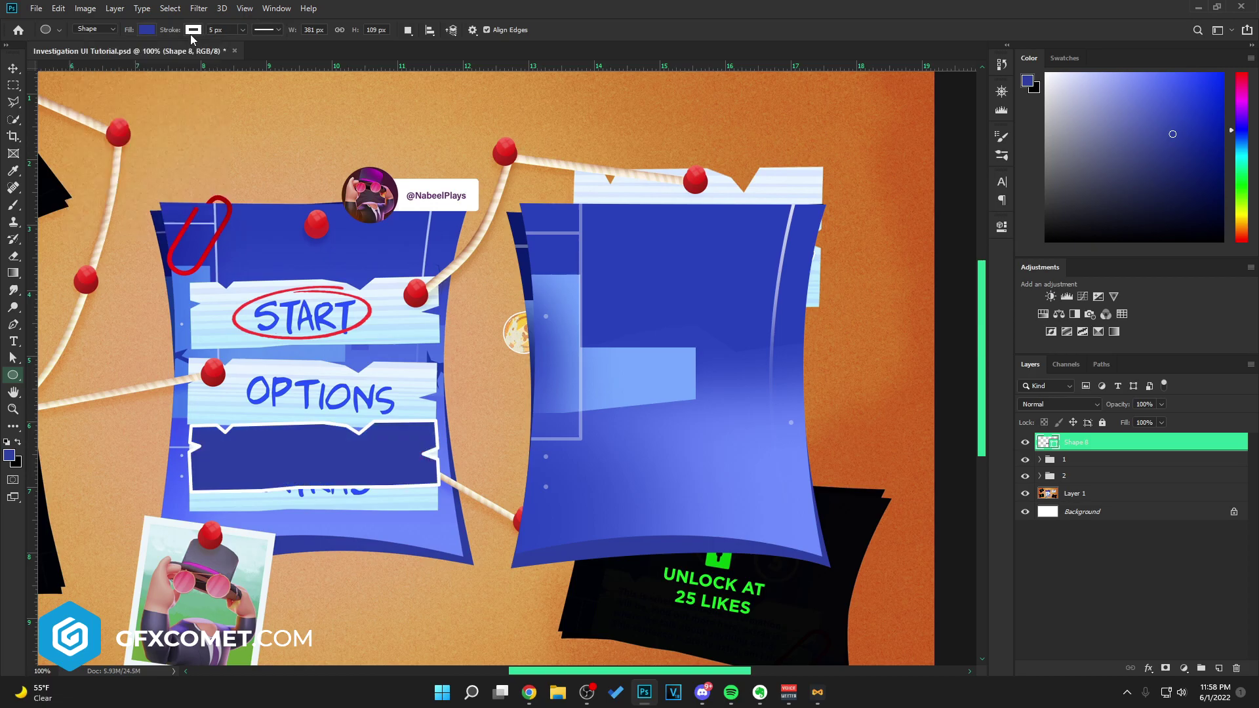
click(193, 29)
click(15, 70)
click(13, 69)
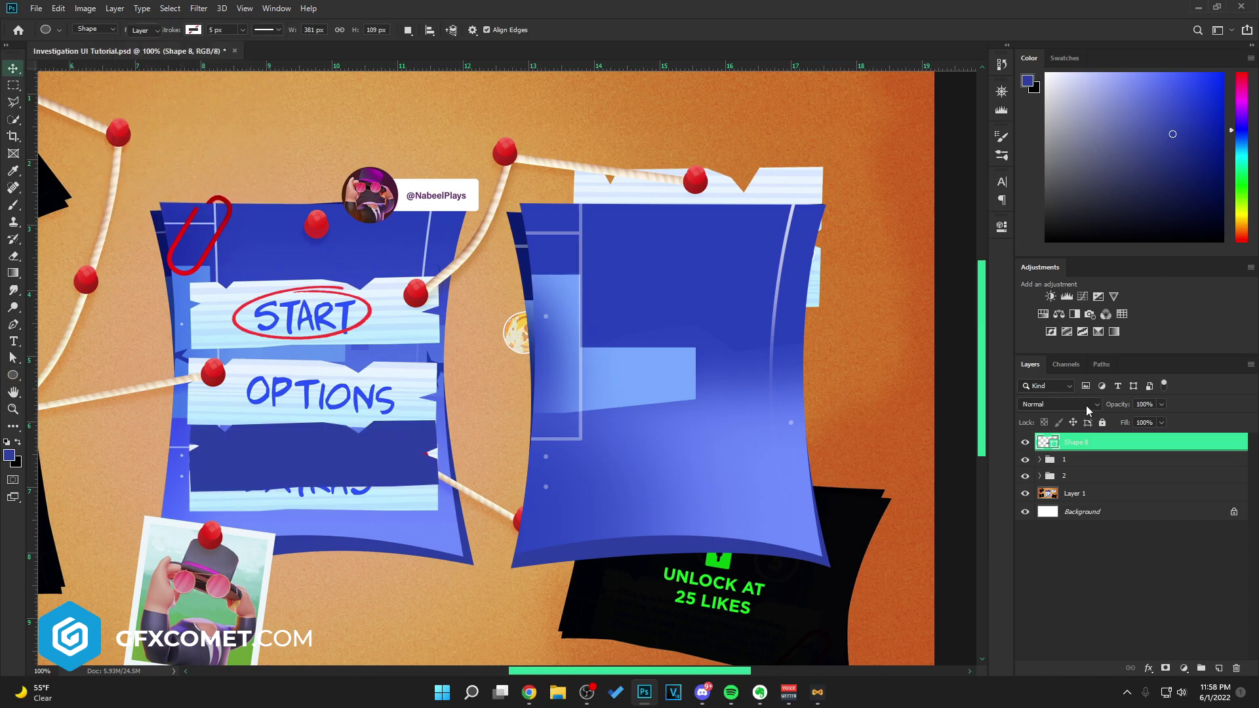
drag(457, 427, 861, 307)
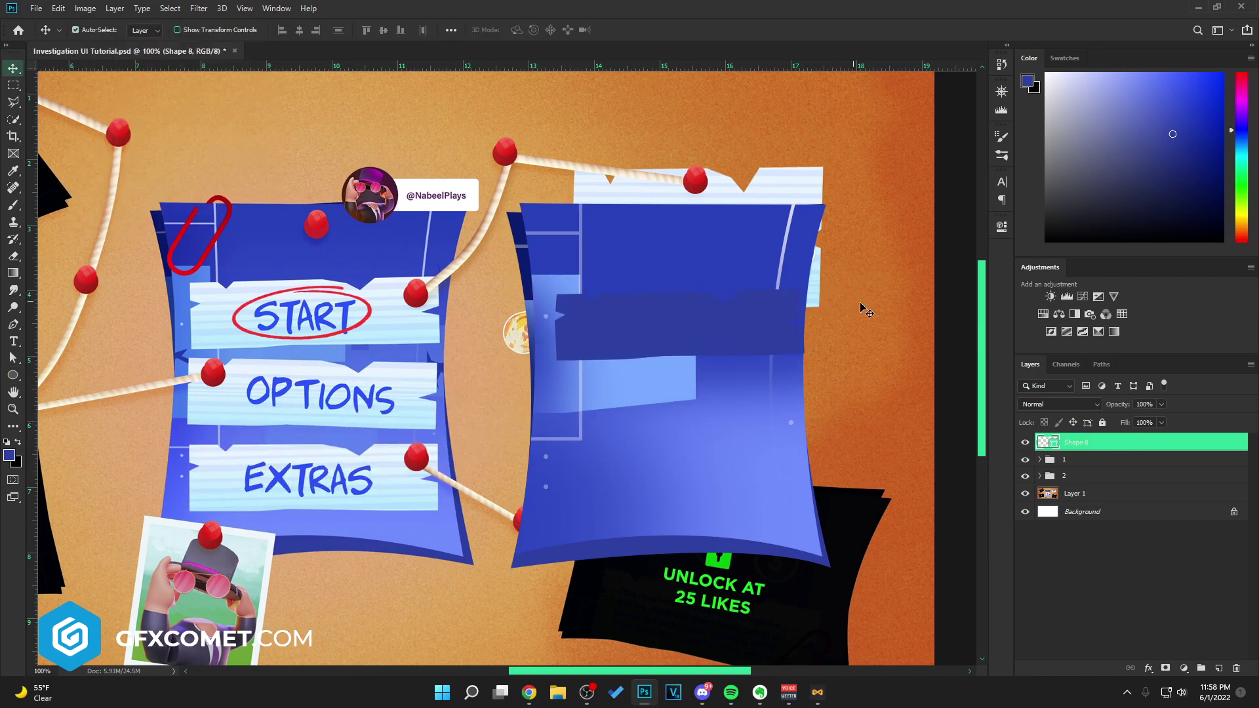
Add a Gradient Overlay to the plank and set its first color stop to light blue bbebff, sampled from the START plank's lower edge.
right_click(1100, 439)
click(968, 143)
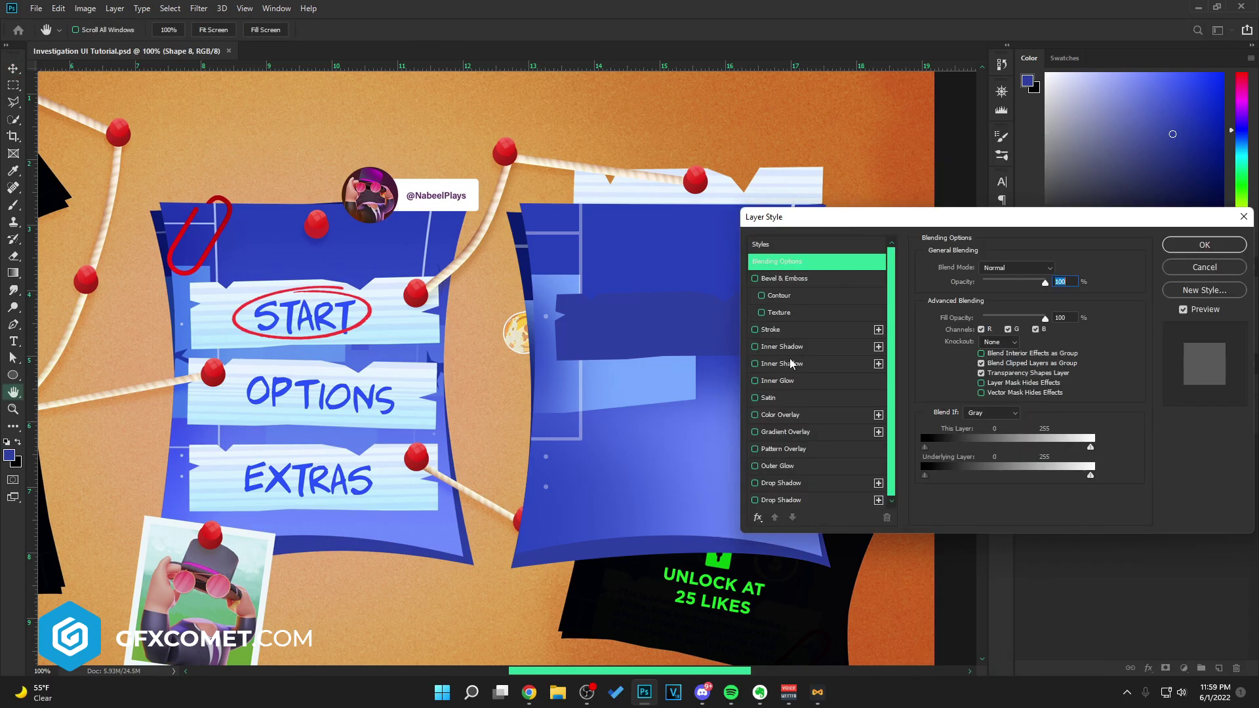
click(787, 432)
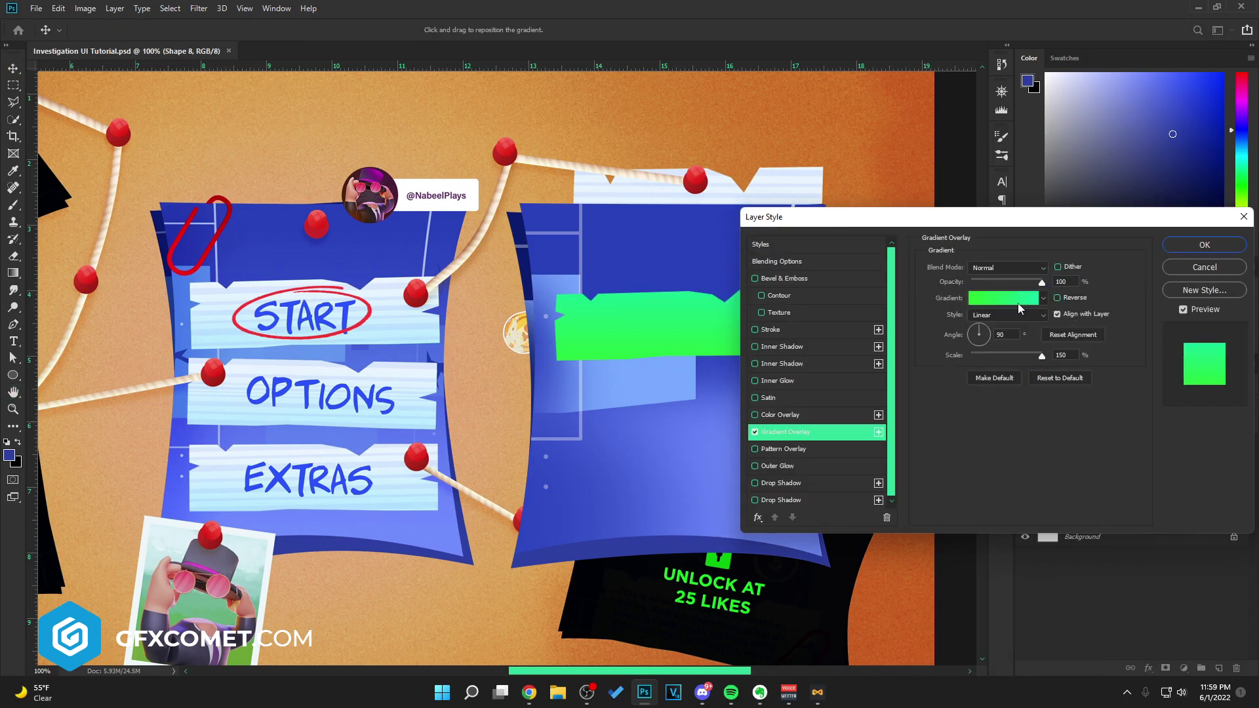
click(994, 300)
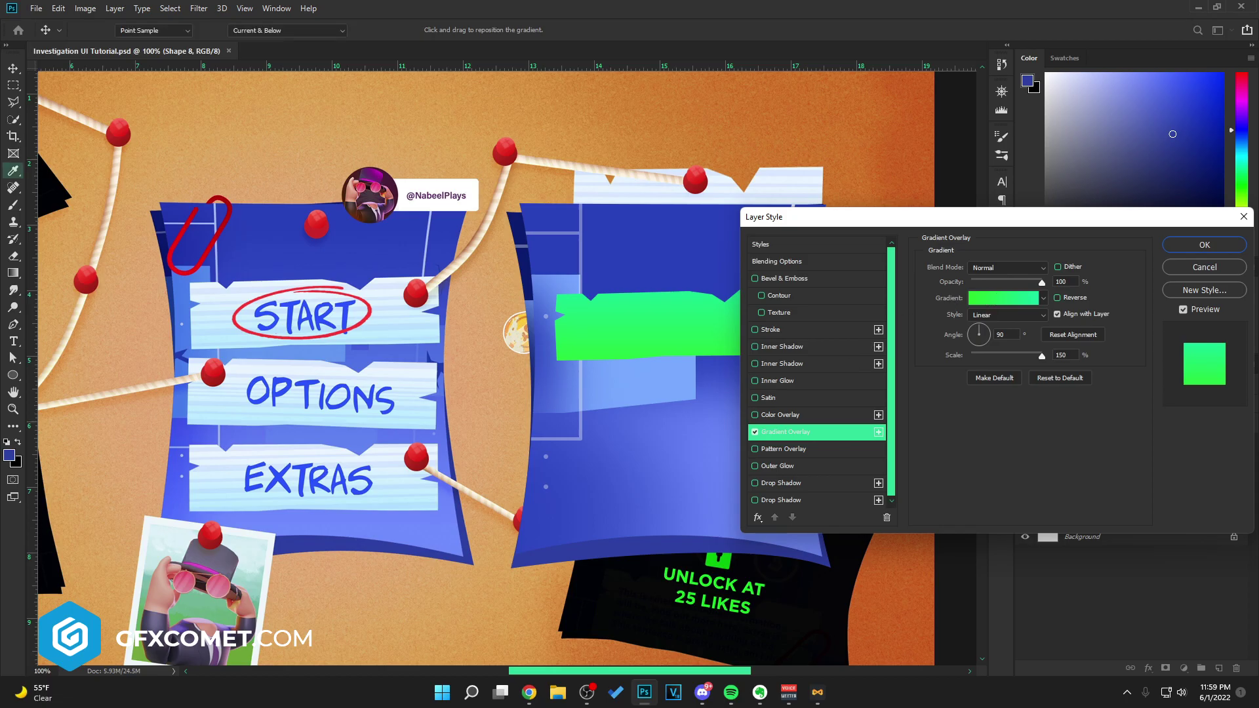
drag(883, 215, 961, 156)
double_click(806, 412)
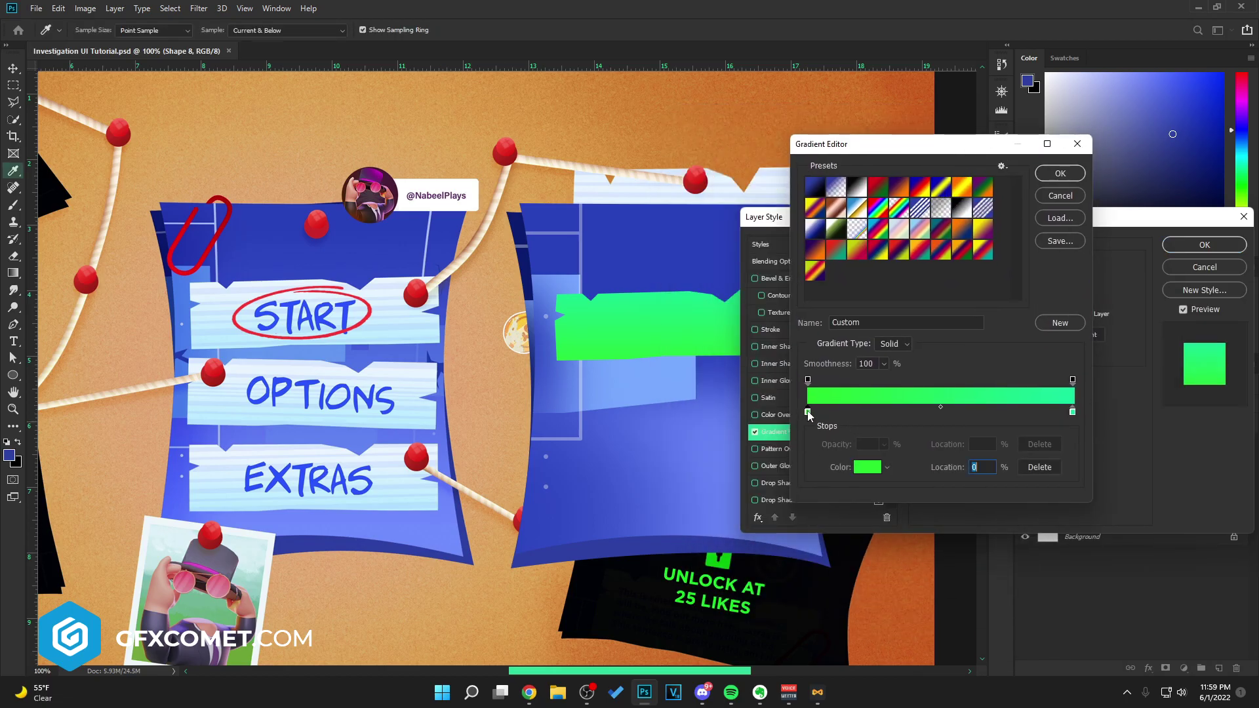
click(230, 338)
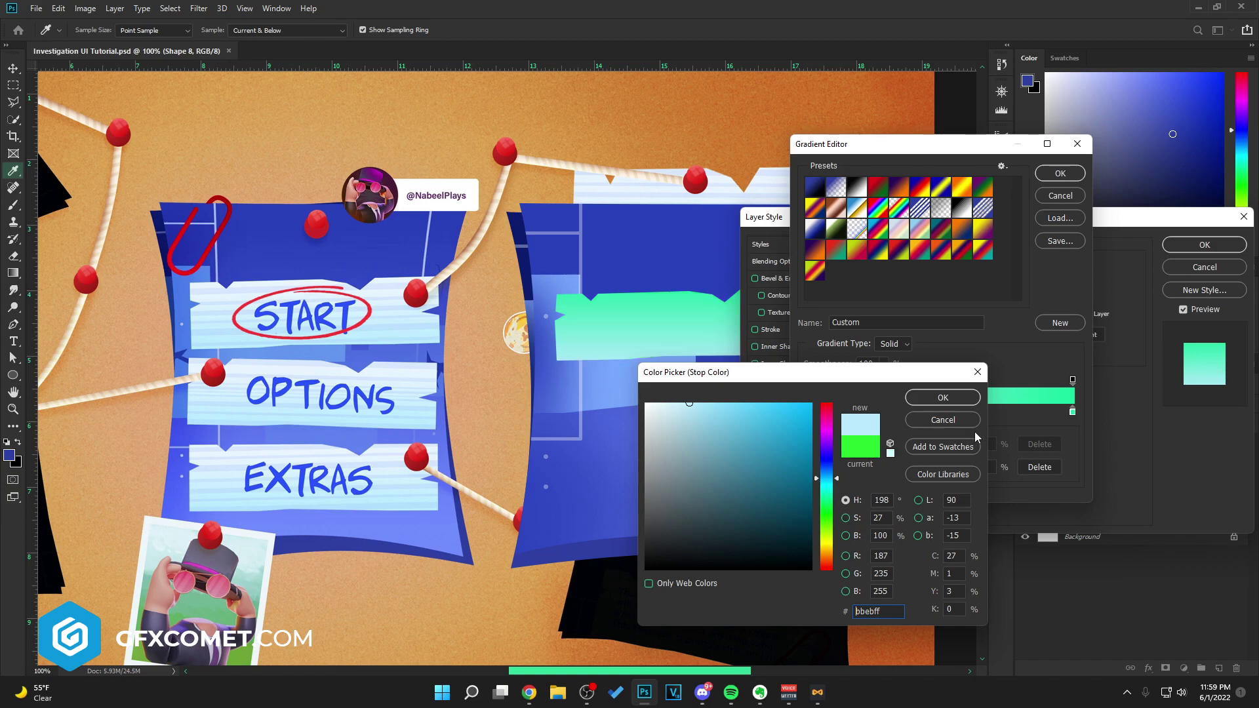
click(959, 399)
Set the gradient's end stop to e8f5fe sampled from the START plank's upper edge, apply the overlay and rasterize the plank's layer style.
double_click(1072, 413)
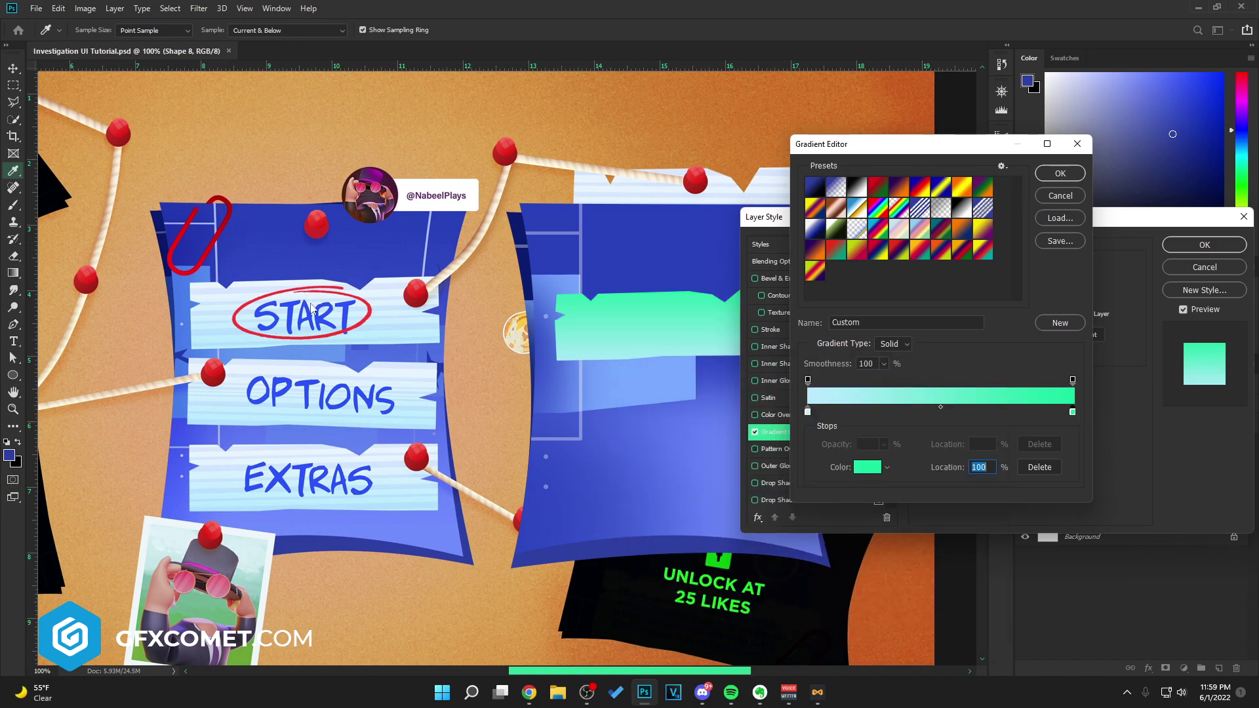
click(253, 284)
click(943, 398)
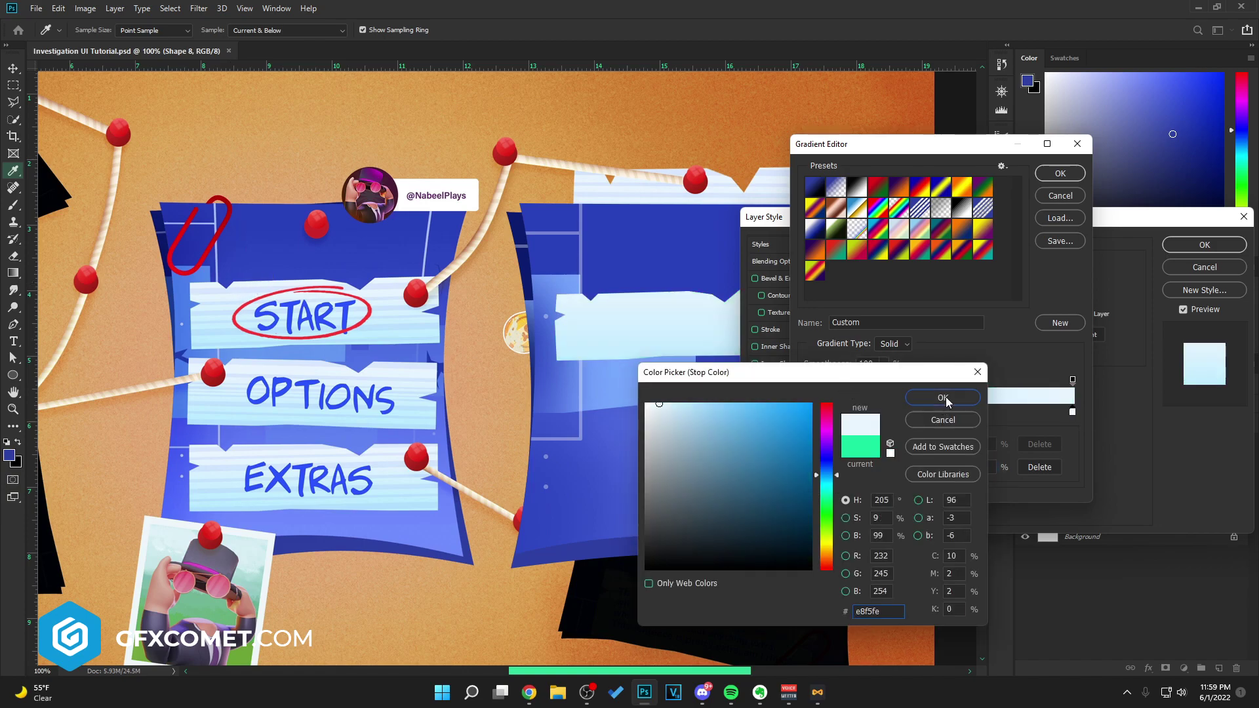
click(1060, 173)
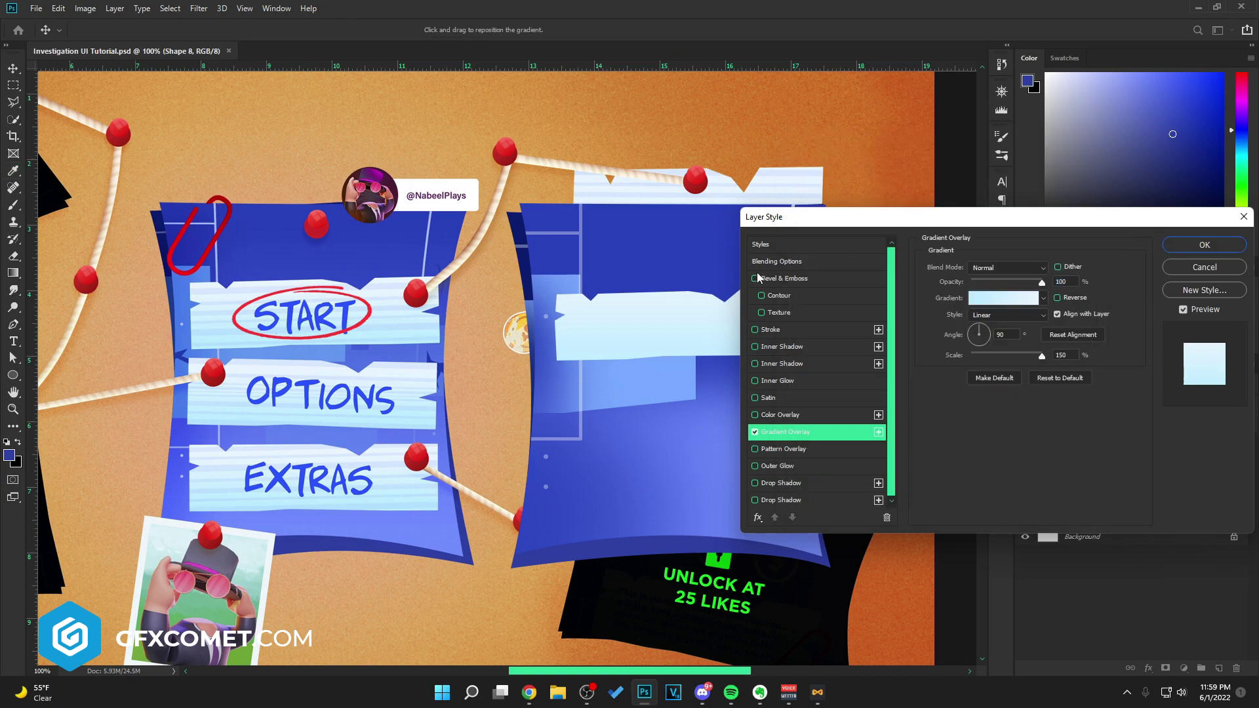
click(1204, 246)
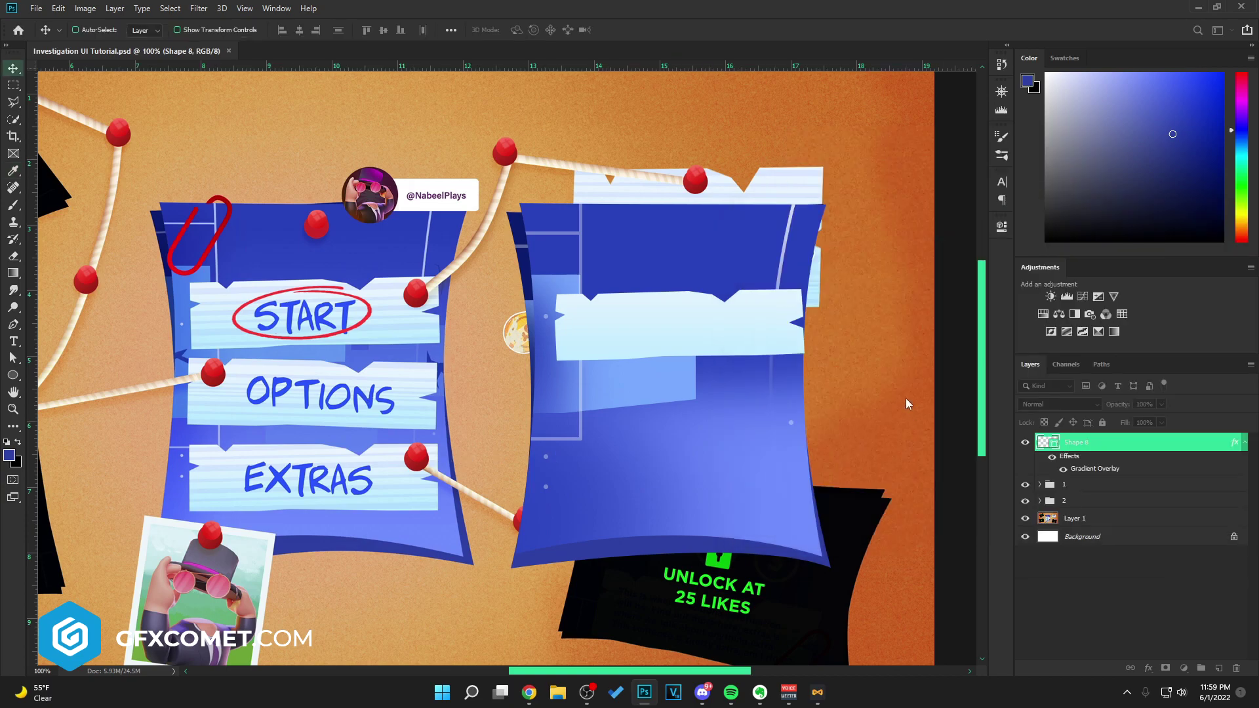
right_click(1132, 442)
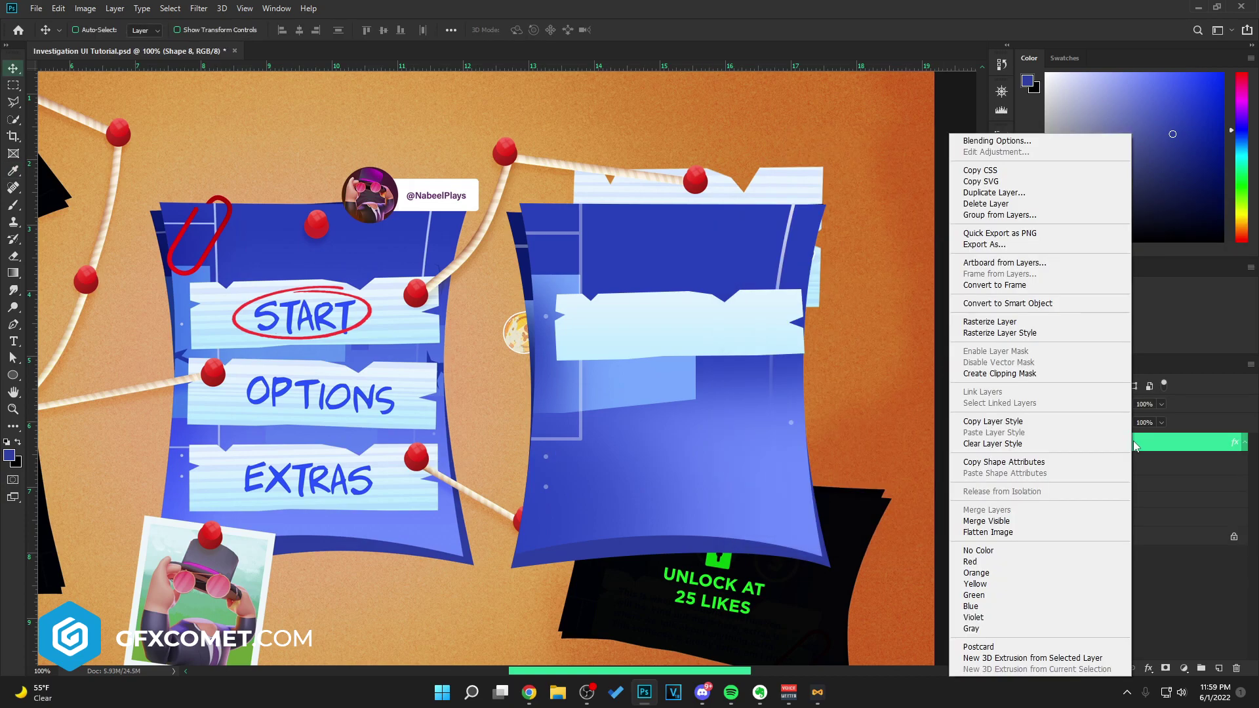
click(1032, 333)
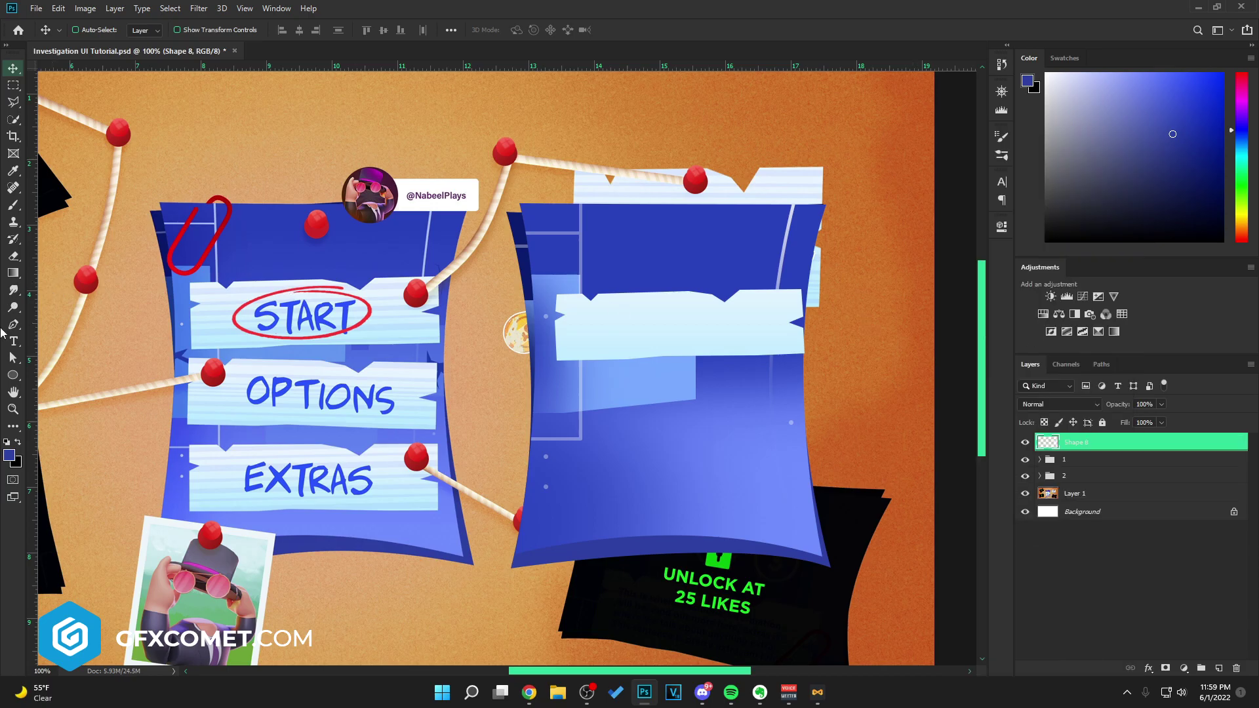
On a new layer, draw a black rectangle bar without stroke, about 523 by 13 px, across the front panel above the plank.
drag(10, 380, 75, 384)
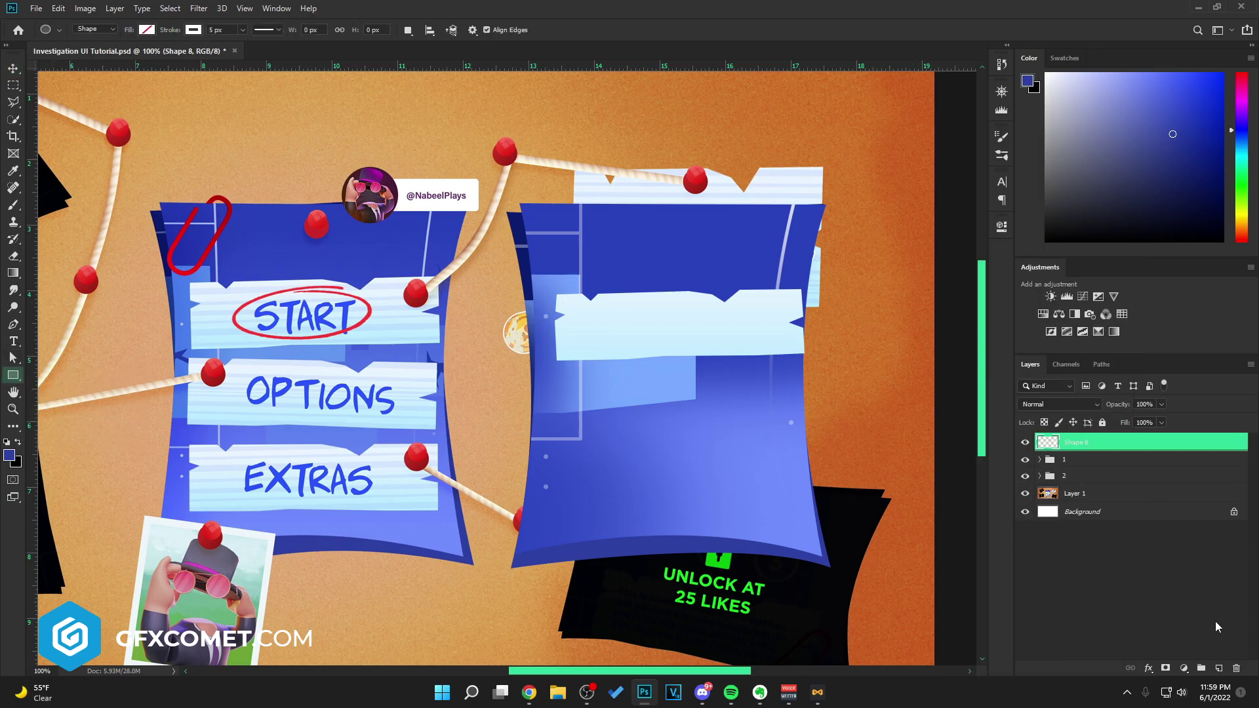
click(1219, 667)
key(d)
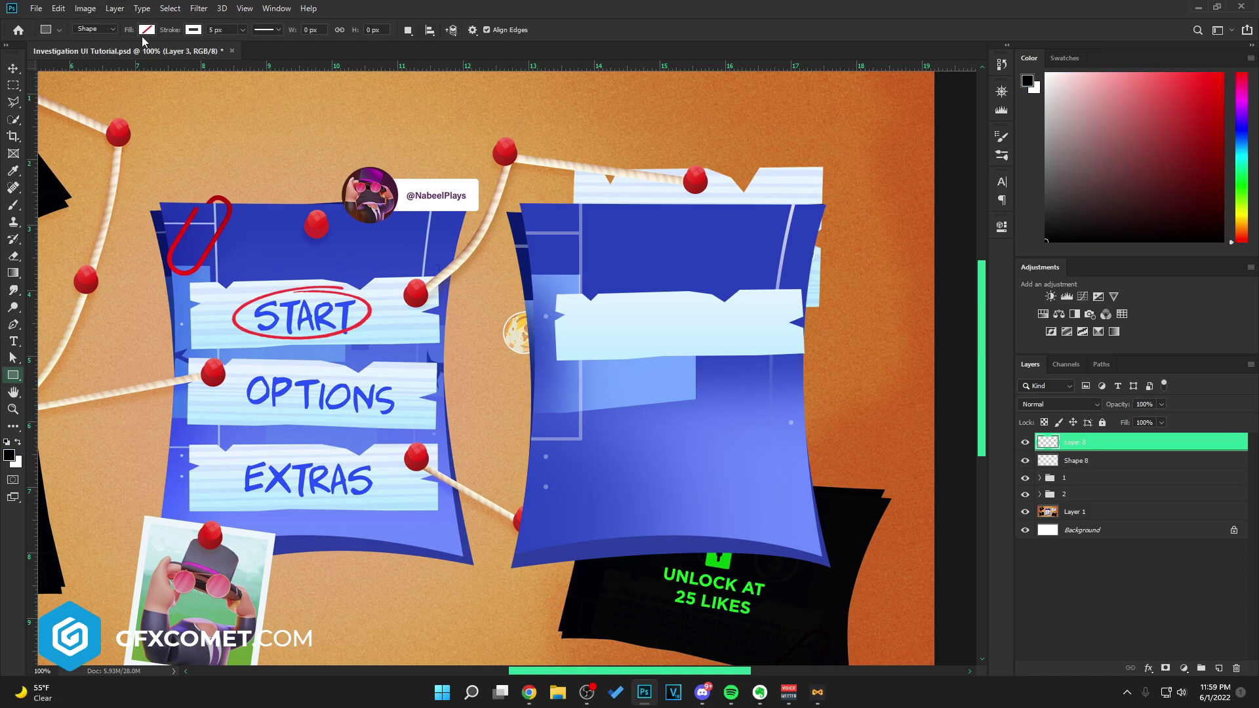
click(147, 29)
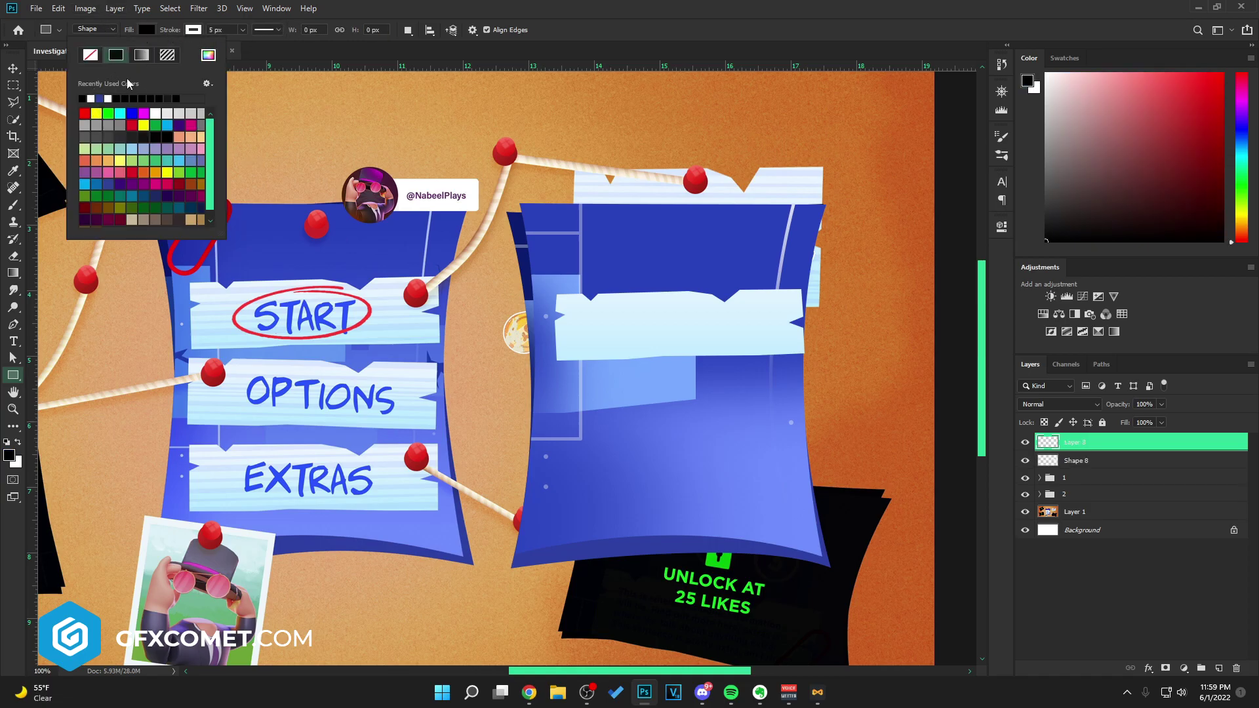
click(192, 28)
click(136, 58)
click(623, 15)
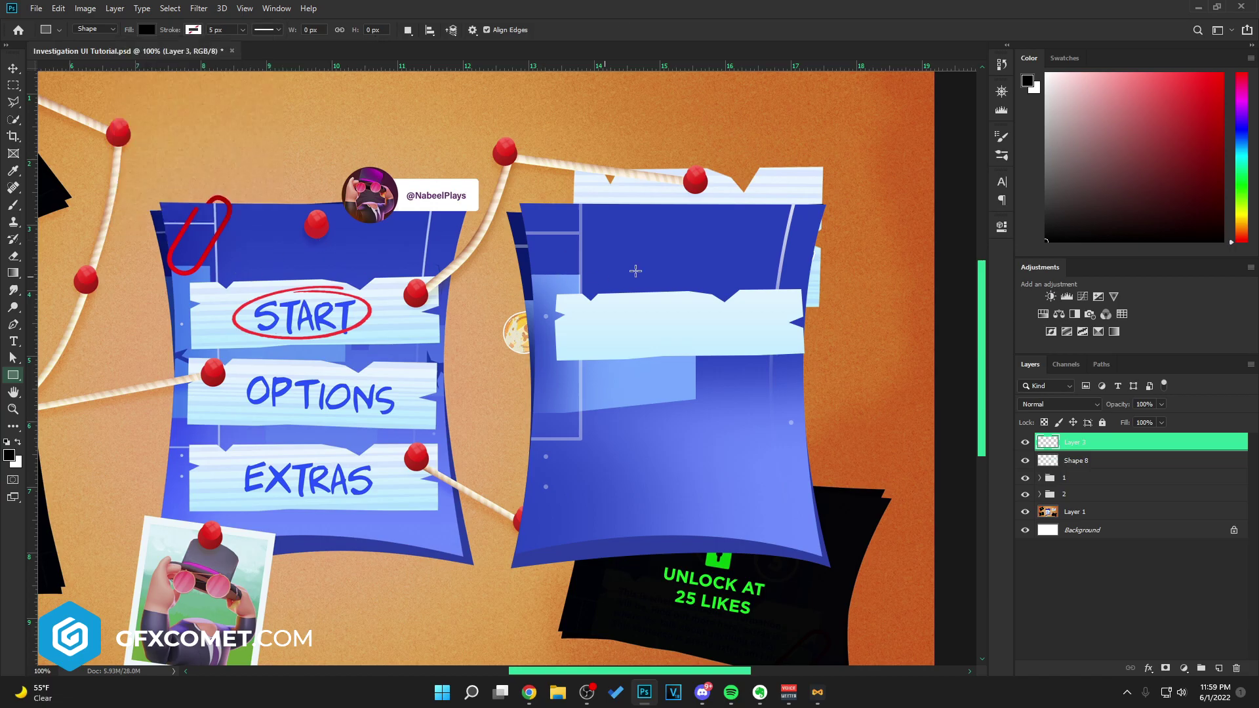
mouse_move(562, 223)
mouse_down()
mouse_move(882, 220)
mouse_move(877, 230)
mouse_up()
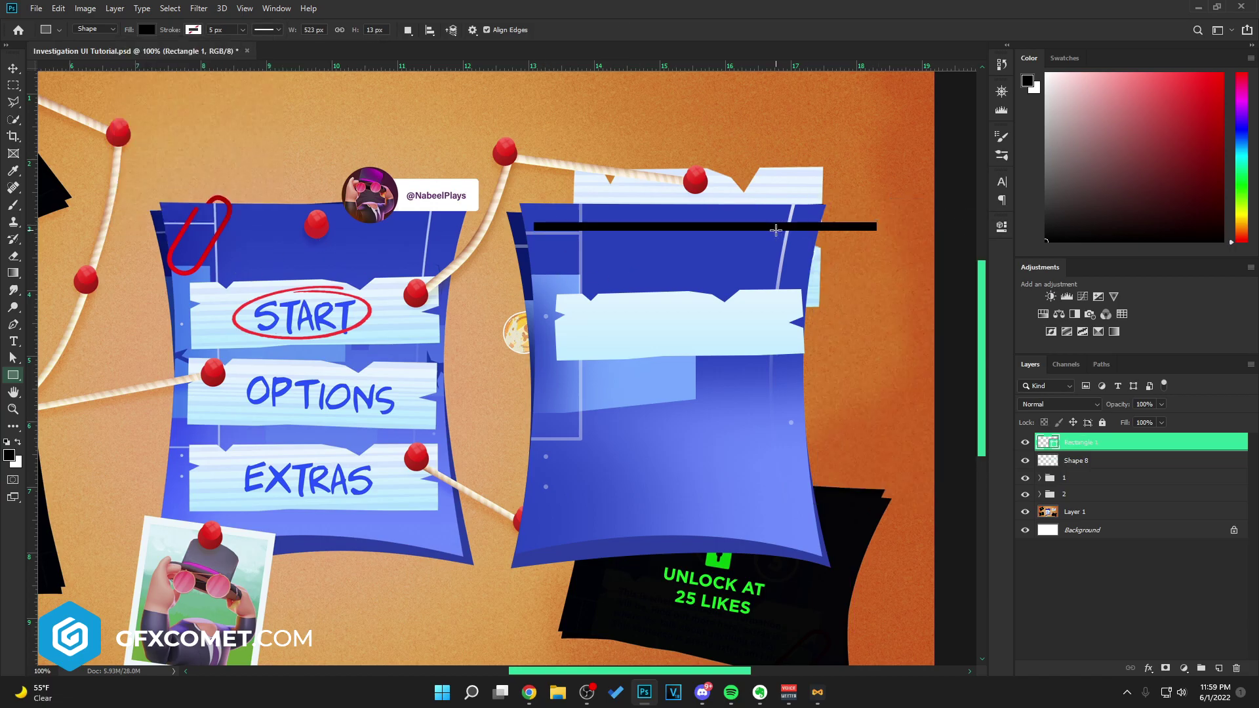
Duplicate the black bar just beneath the original and squash the copy into a thin line.
key(v)
drag(789, 228, 790, 243)
key(ctrl+t)
mouse_move(695, 234)
mouse_down()
mouse_move(722, 240)
mouse_move(703, 254)
mouse_up()
key(Return)
Place another copy of the thin line below it, thicken that copy into a medium bar and save the document.
key(ctrl+t)
key(Return)
key(ctrl+t)
key(Return)
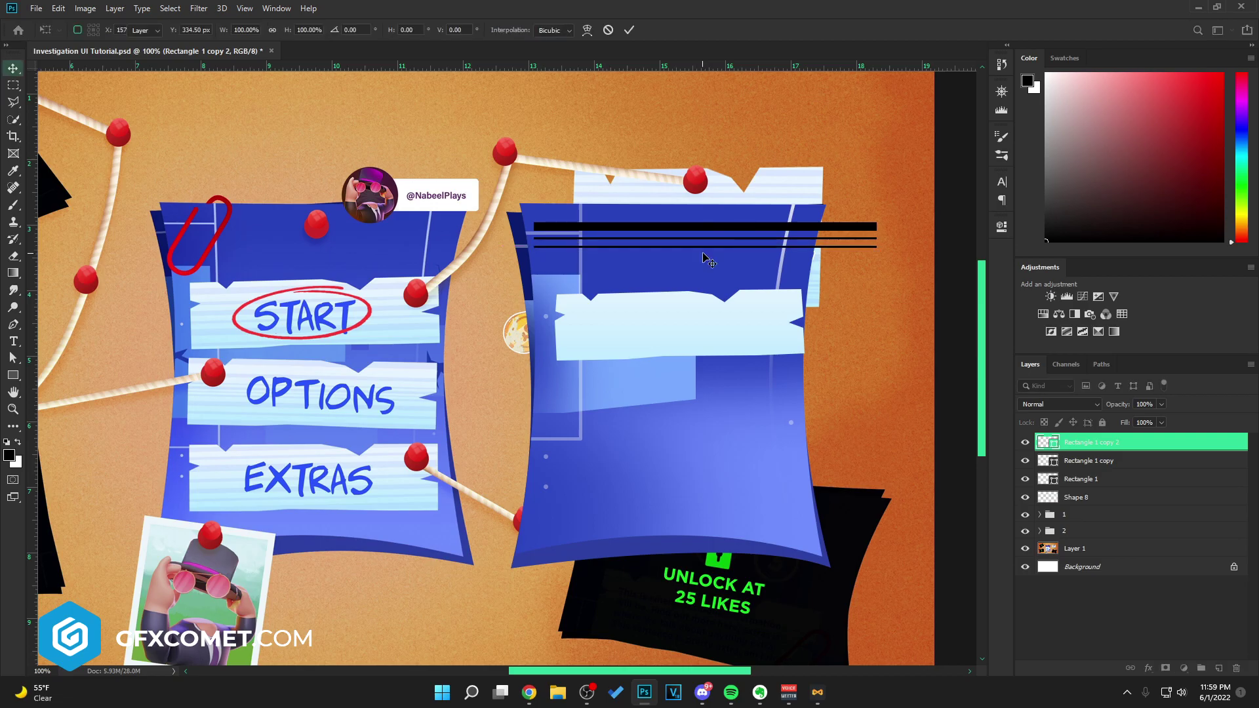
key(ctrl+plus)
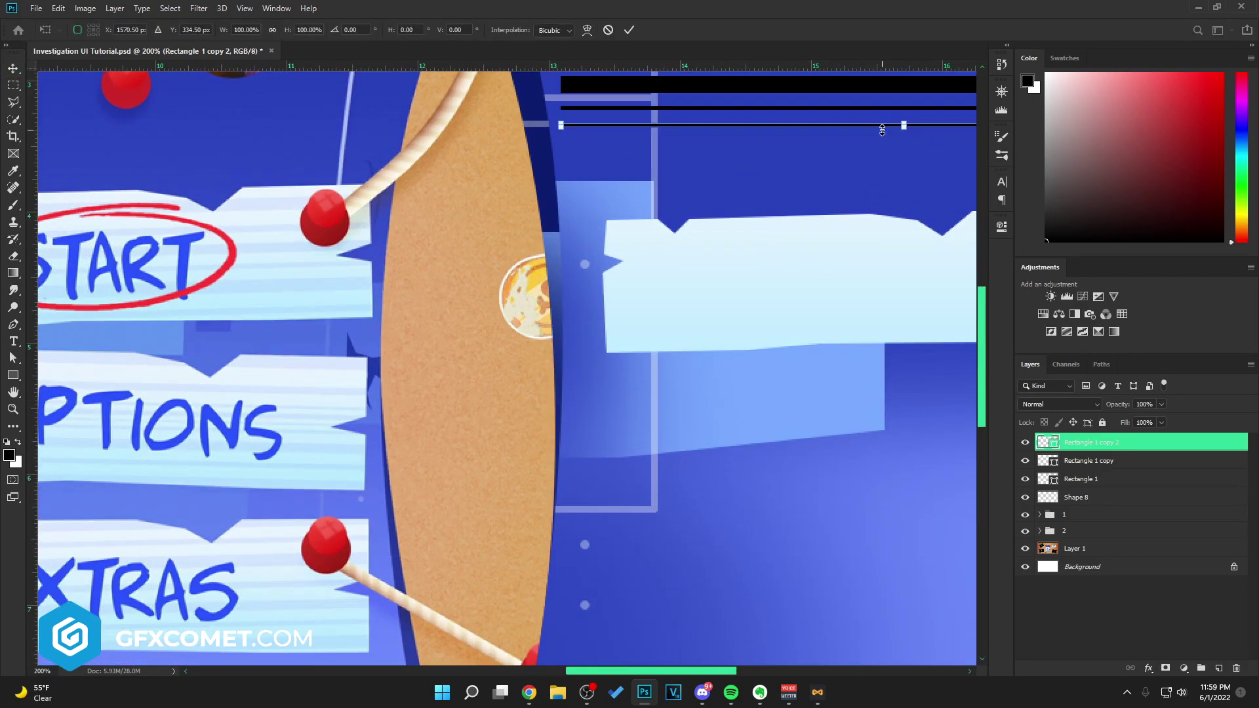
drag(882, 130, 885, 139)
key(Return)
key(ctrl+minus)
key(ctrl+s)
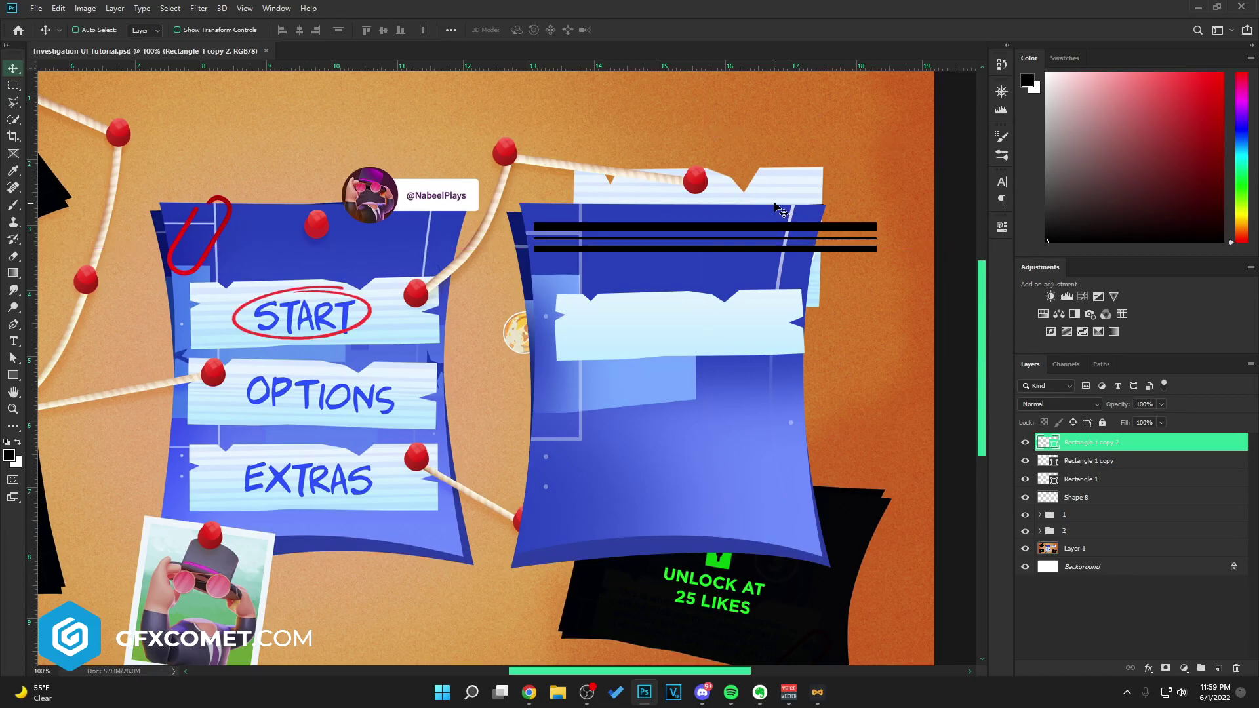
Duplicate the thin and medium bars downward to make six stripes and thin the lowest one.
drag(780, 244, 779, 272)
click(1097, 444)
key(ctrl+t)
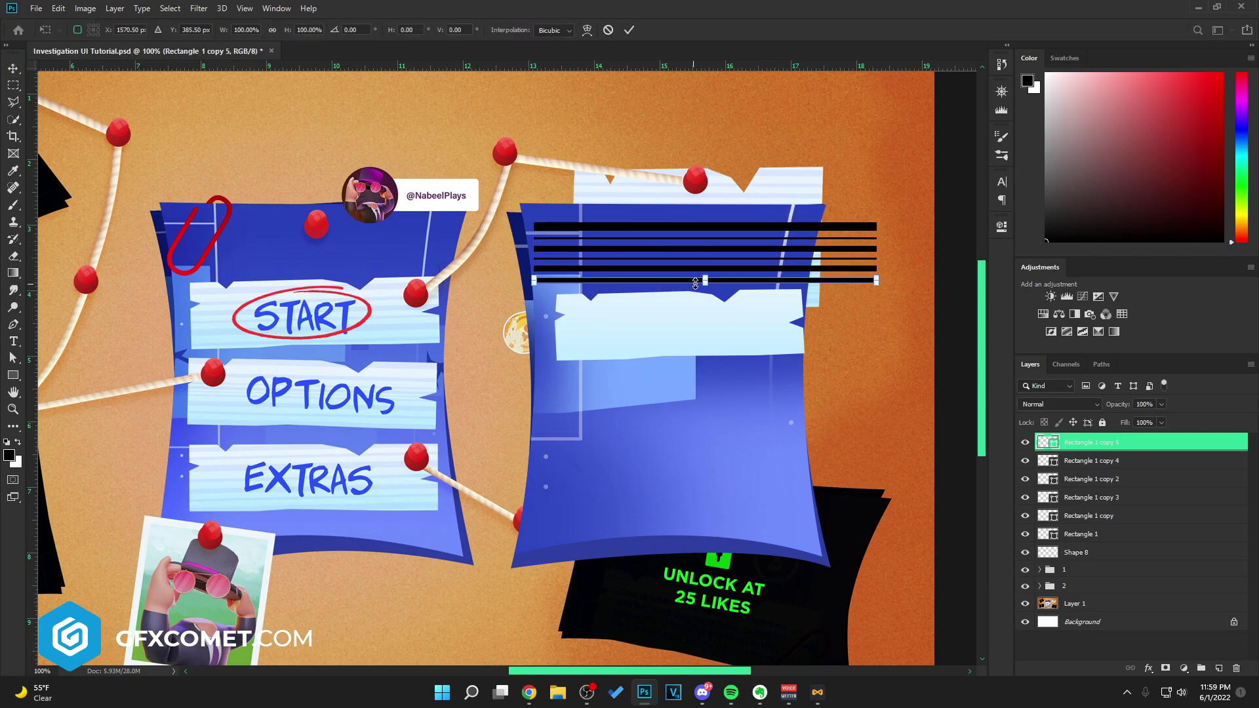
key(Return)
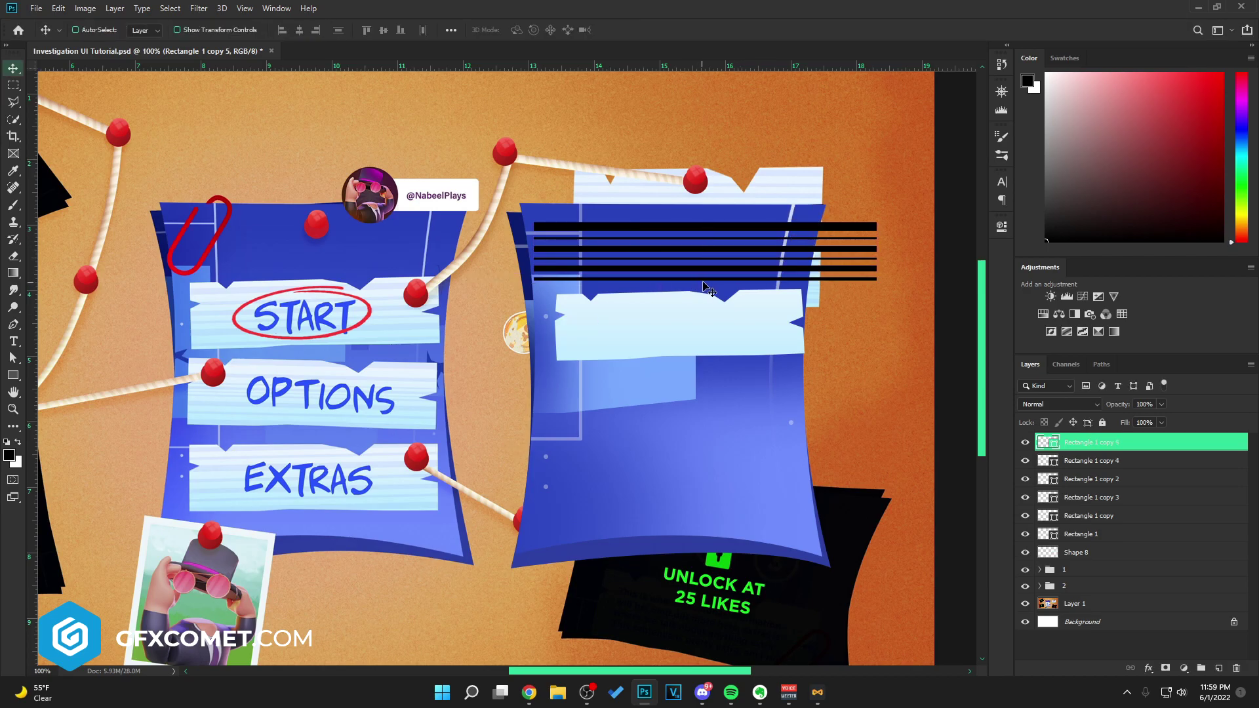
Merge all the black stripe layers, move the stripes over the light blue plank and clip them to the plank layer Shape 8.
shift+click(1107, 539)
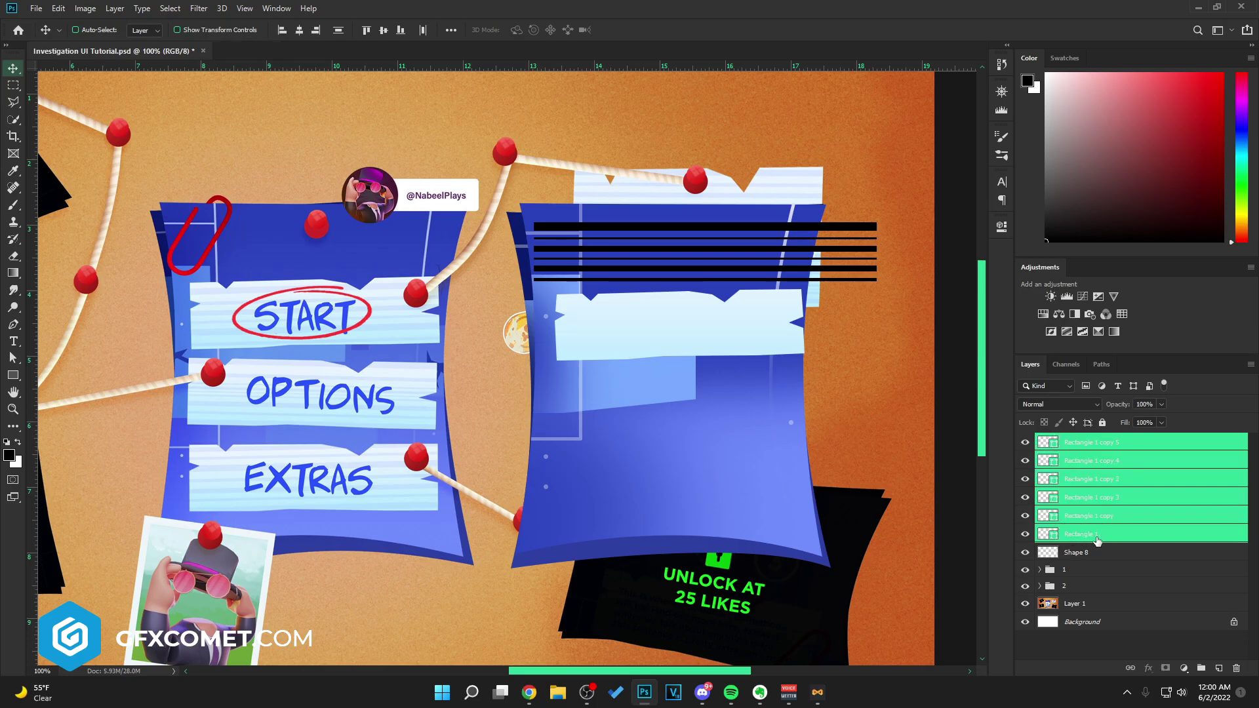
key(ctrl+e)
drag(804, 230, 804, 301)
right_click(1120, 443)
click(1021, 375)
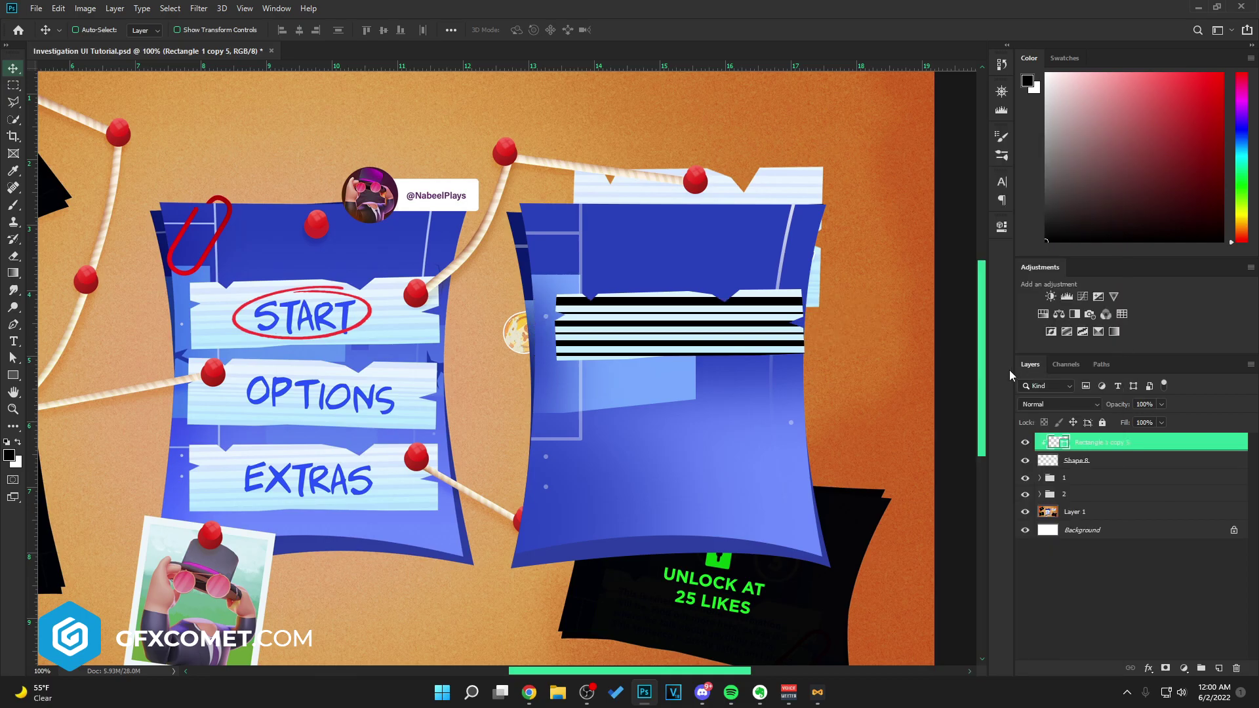
Rotate the clipped stripes slightly counterclockwise and nudge them up over the plank.
key(ctrl+t)
drag(899, 302, 902, 298)
key(Return)
key(Up)
key(Up)
key(Up)
key(Up)
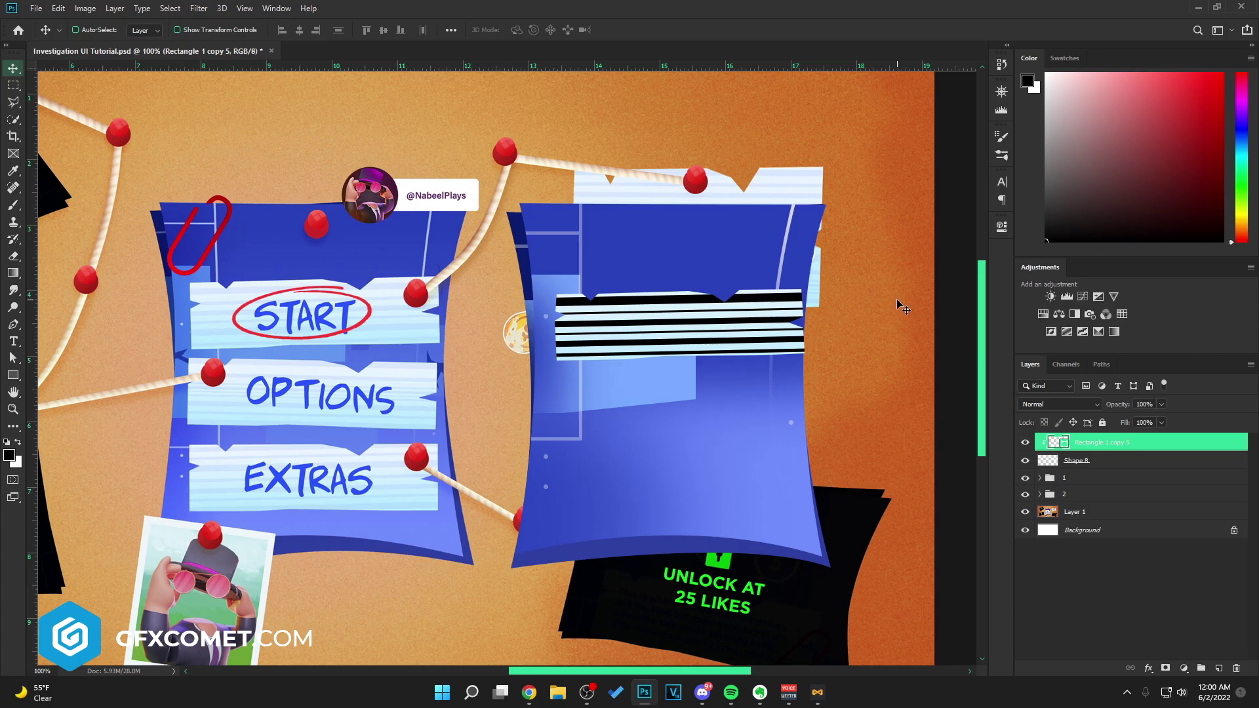
Recolor the clipped stripes to light blue b9e2ff, sampled from the reference's START plank.
double_click(1050, 444)
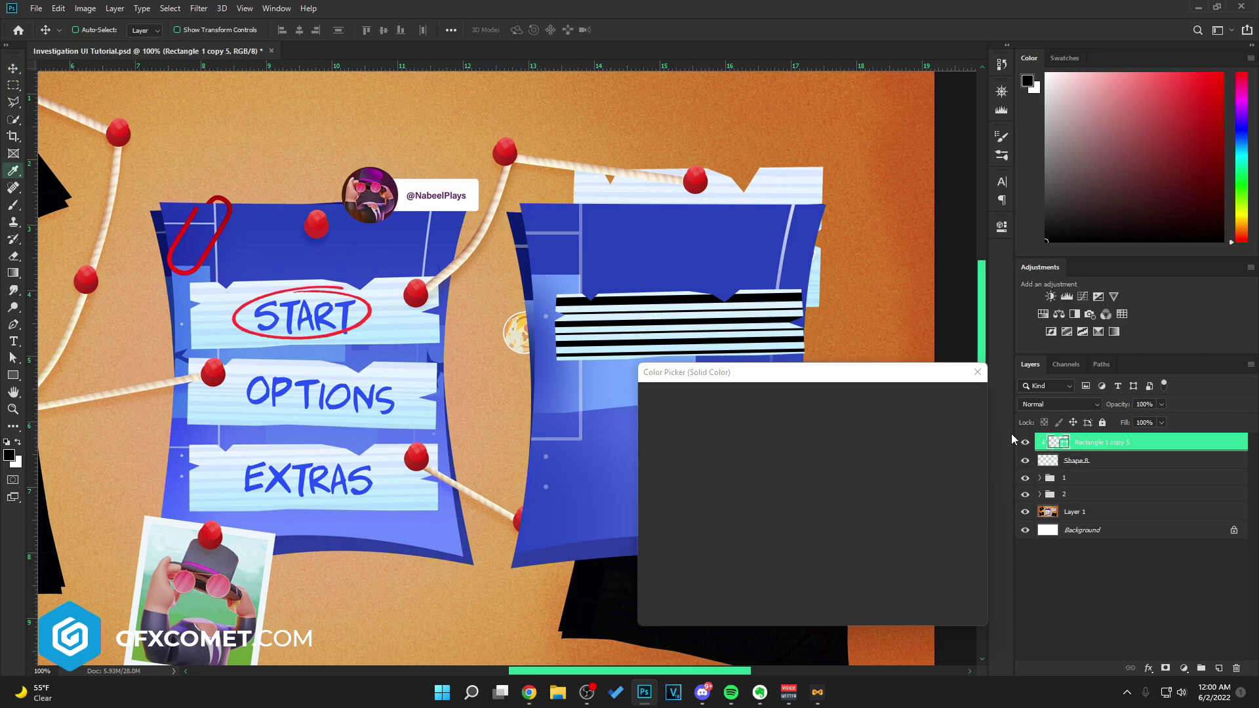
click(393, 322)
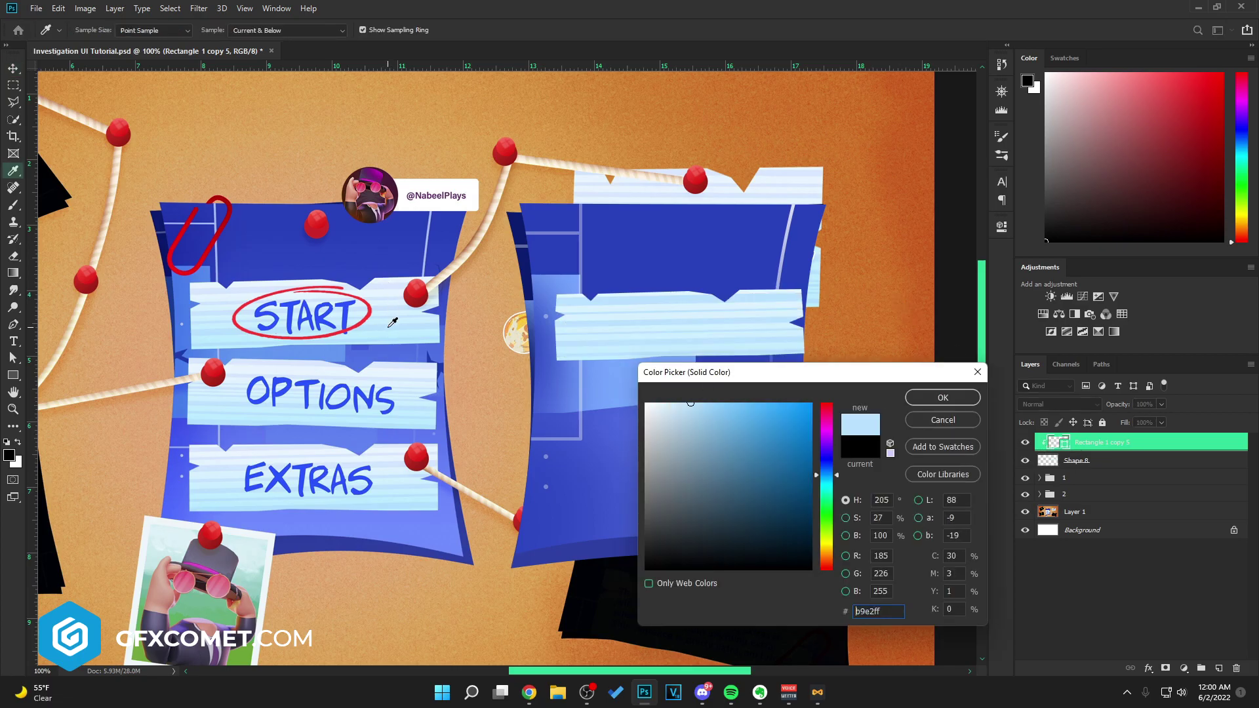
click(943, 397)
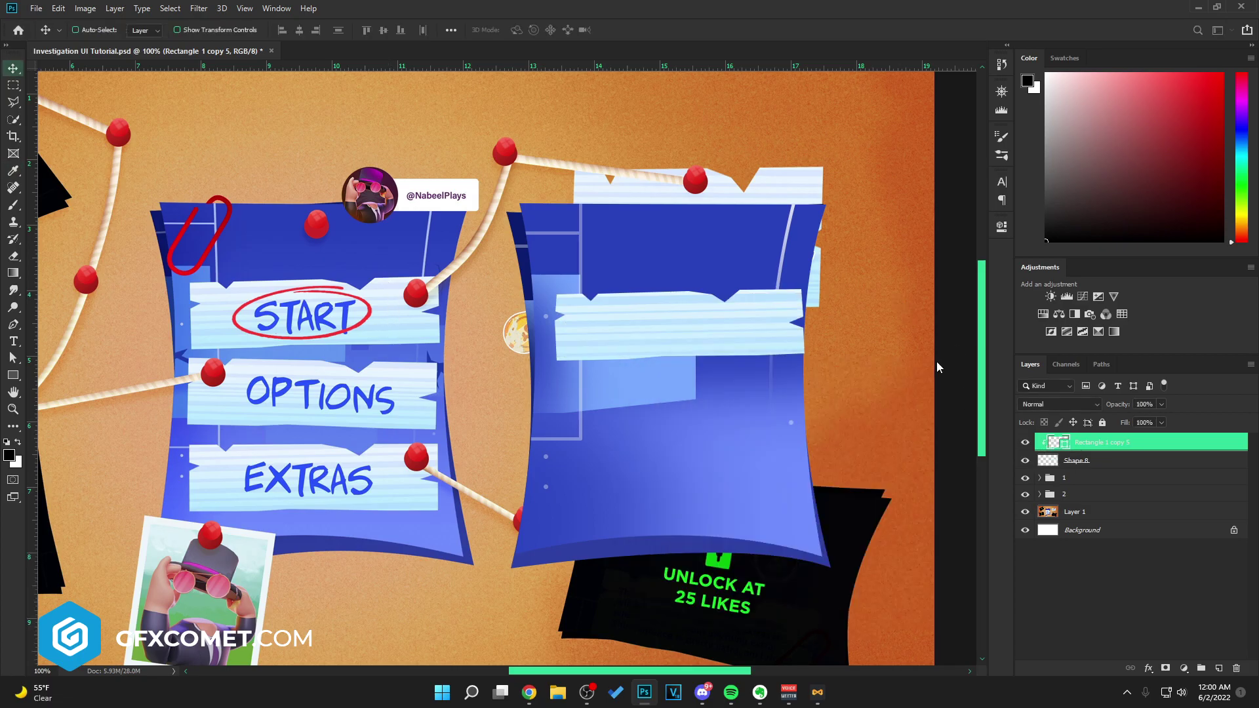
Group the stripes with their plank layer and shift the group slightly left on the panel.
shift+click(1150, 464)
key(ctrl+g)
drag(817, 323, 807, 321)
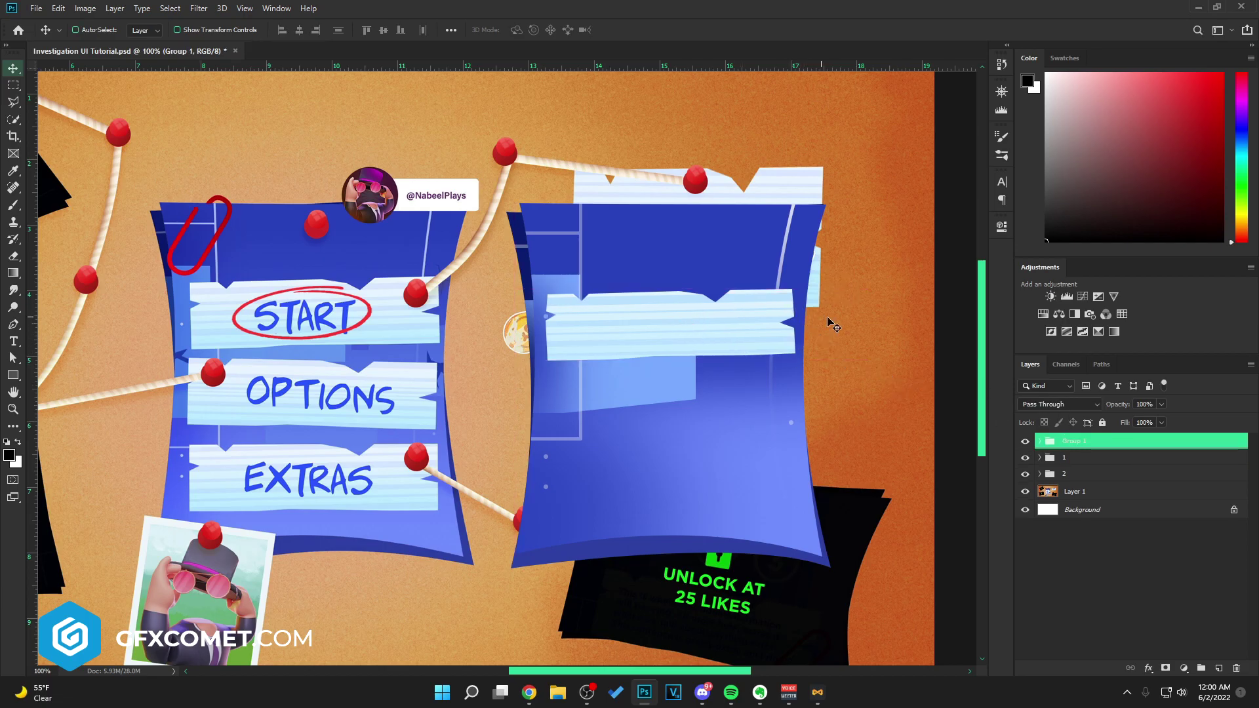
key(Left)
key(Left)
key(Right)
Add the text START on the light blue plank and scale it up to suit the plank.
key(t)
click(642, 330)
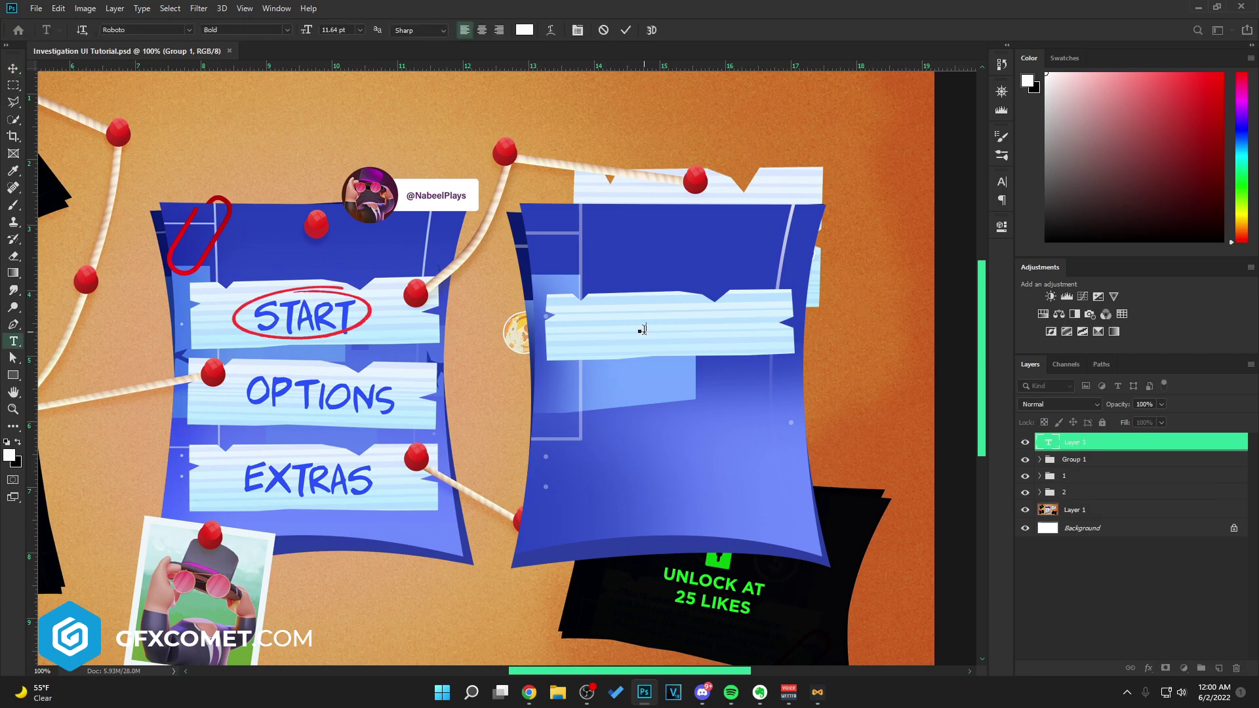
click(1139, 440)
key(ctrl+t)
drag(673, 322, 716, 306)
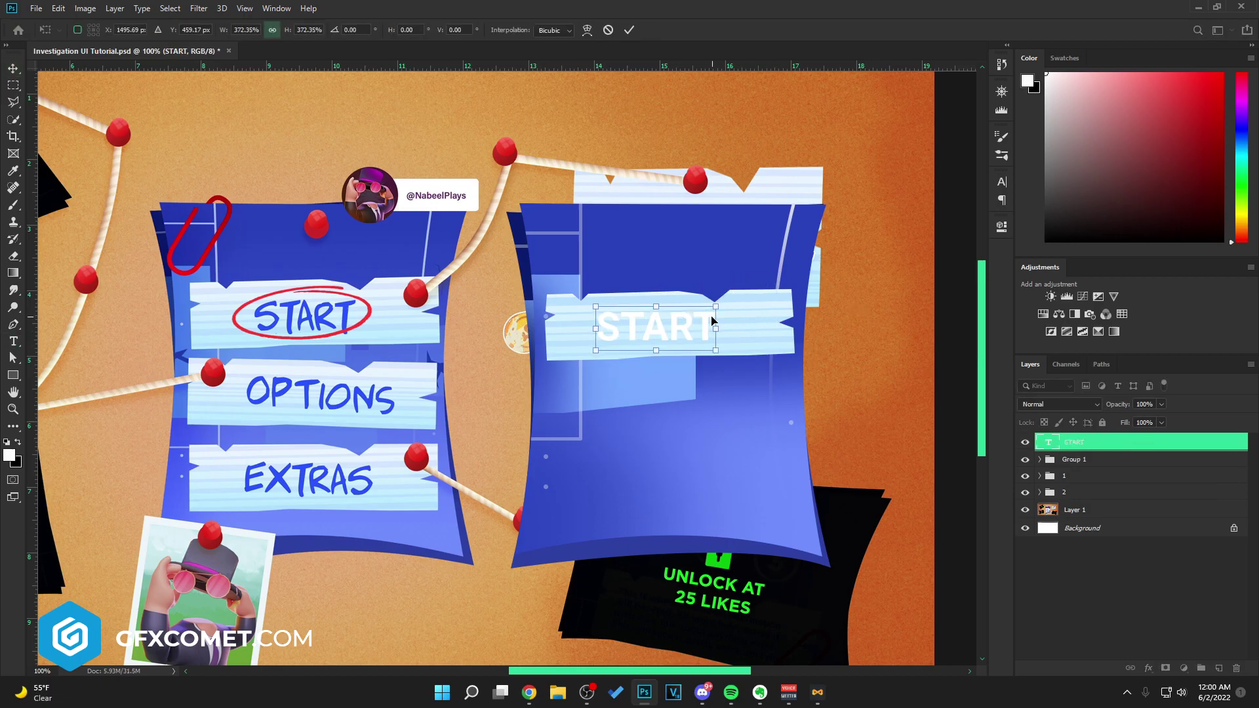
key(Return)
Change the START text's font to Breakfast Noodles DEMO.
key(t)
click(669, 330)
key(ctrl+a)
click(189, 30)
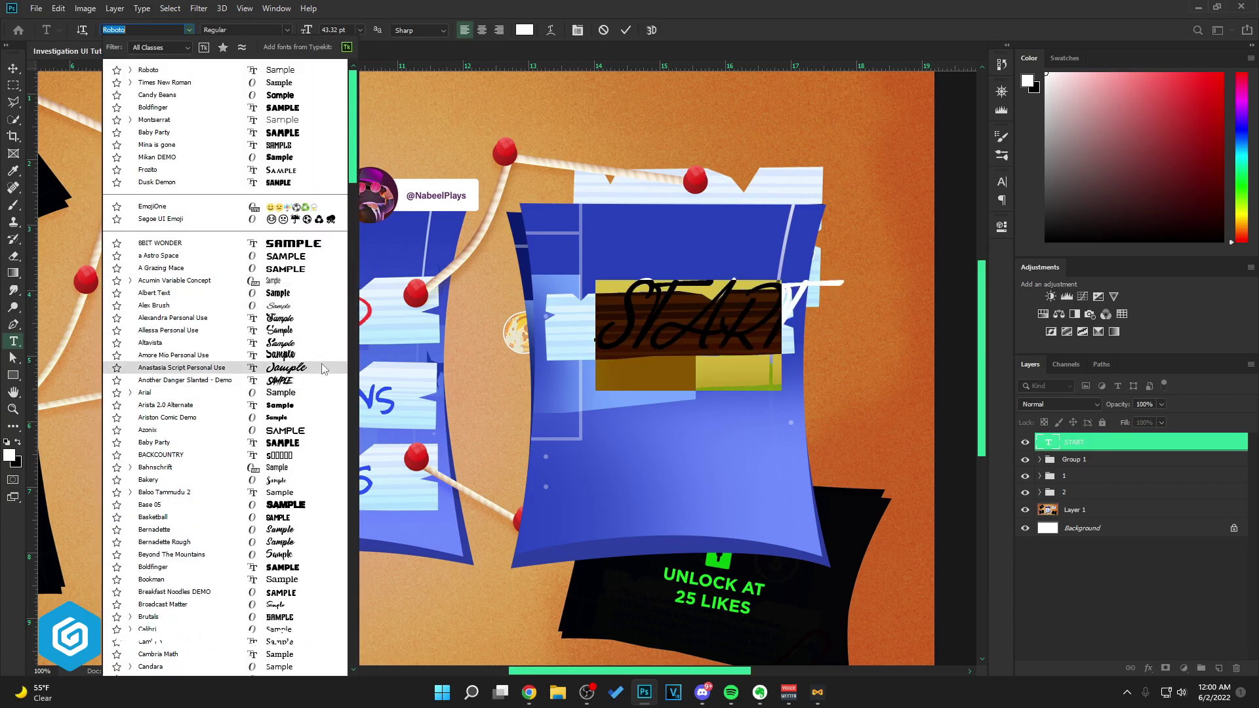
click(325, 352)
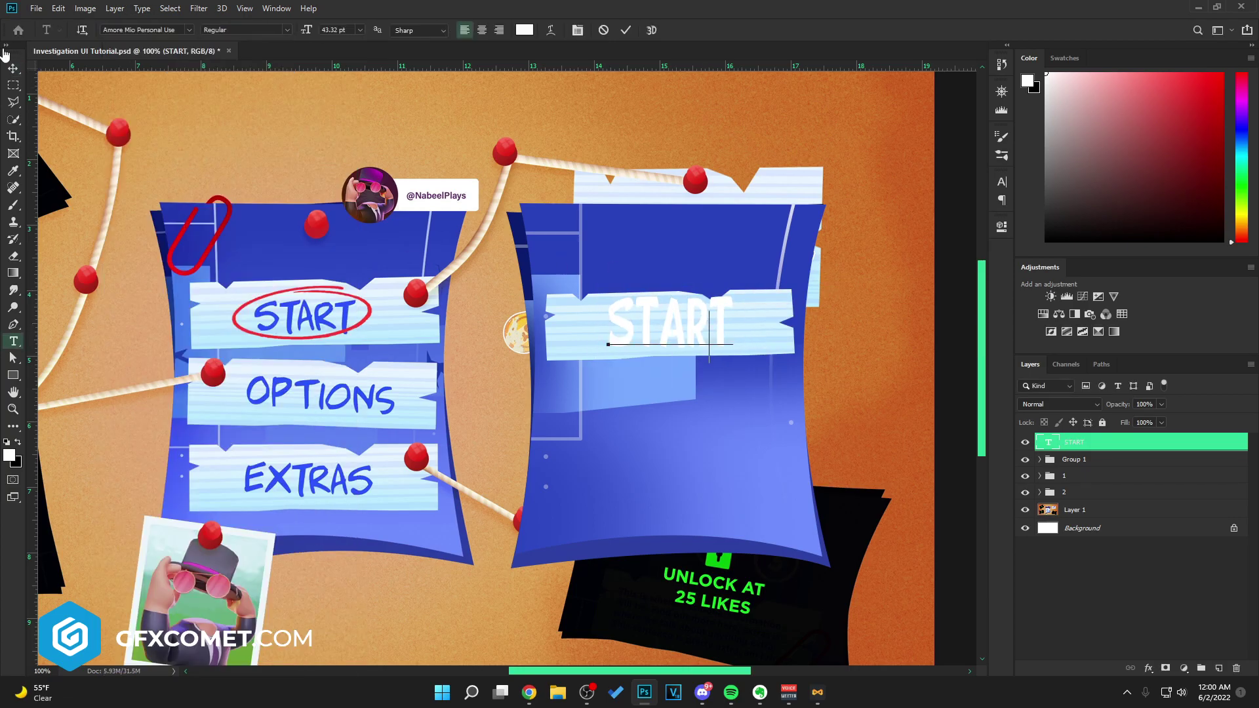
click(189, 29)
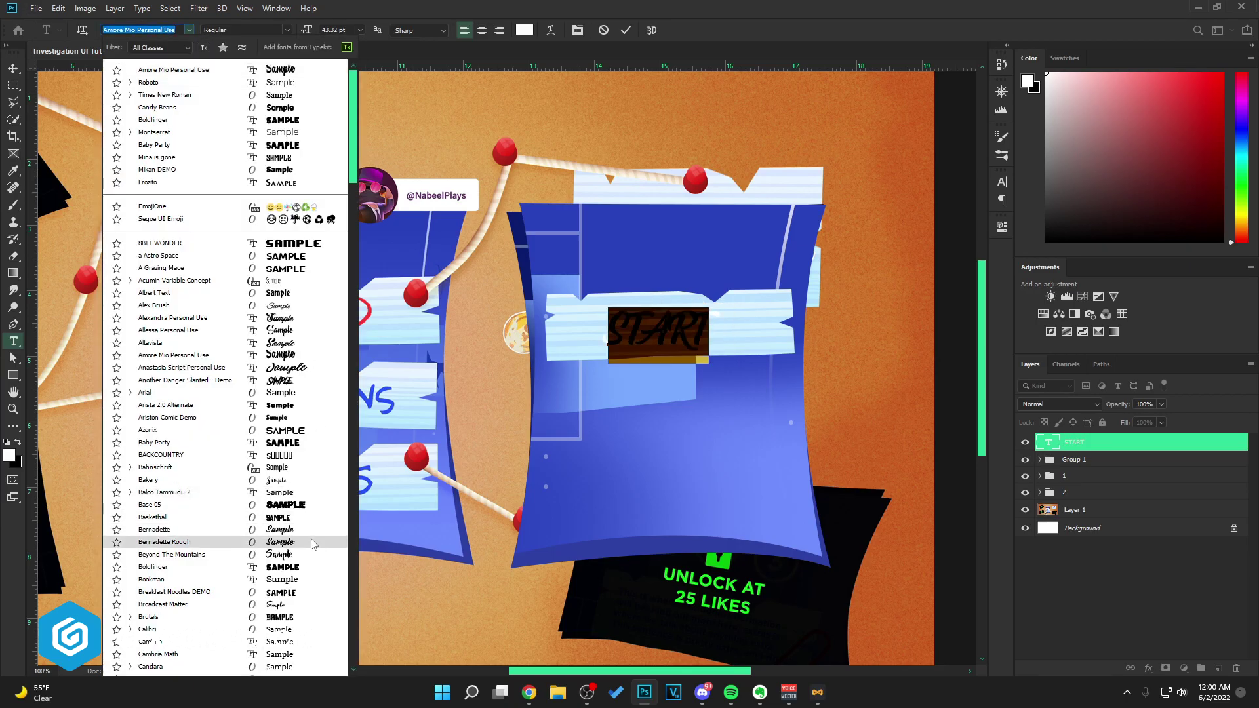
click(313, 591)
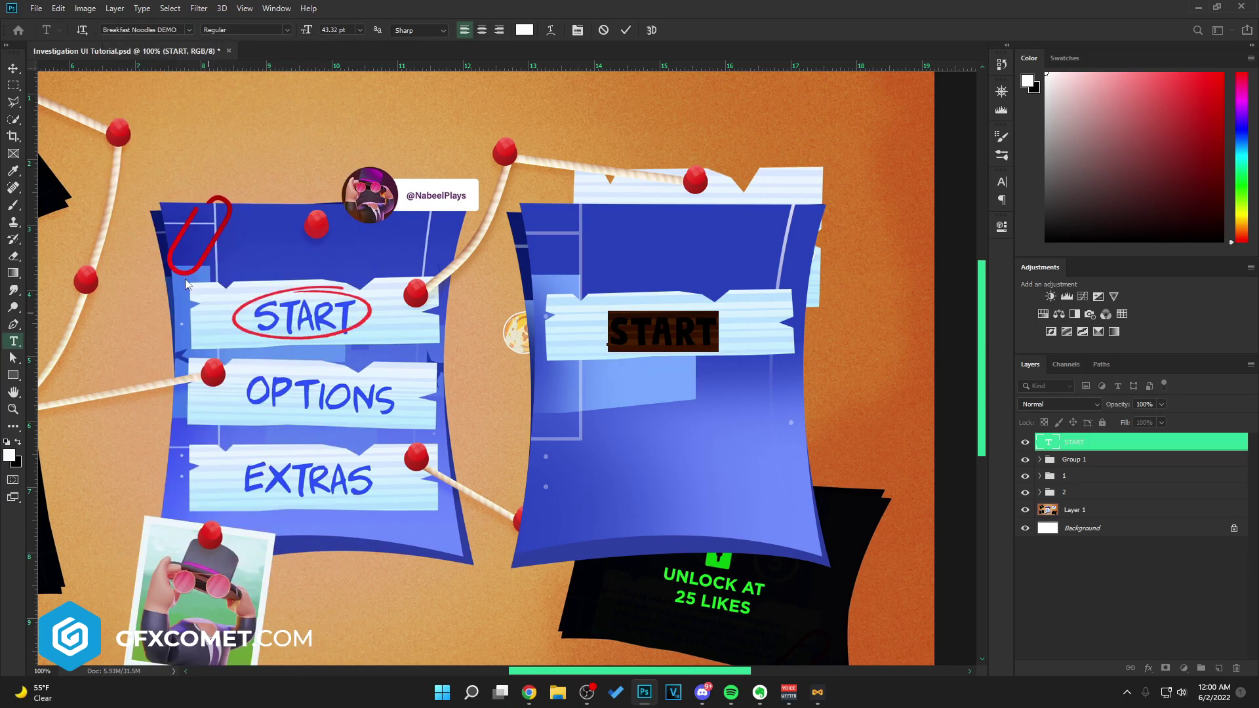
Recolor the START text with the blue sampled from the reference's lettering and reposition it vertically on the plank.
click(13, 68)
drag(807, 325, 809, 311)
key(t)
click(525, 30)
click(322, 396)
click(943, 398)
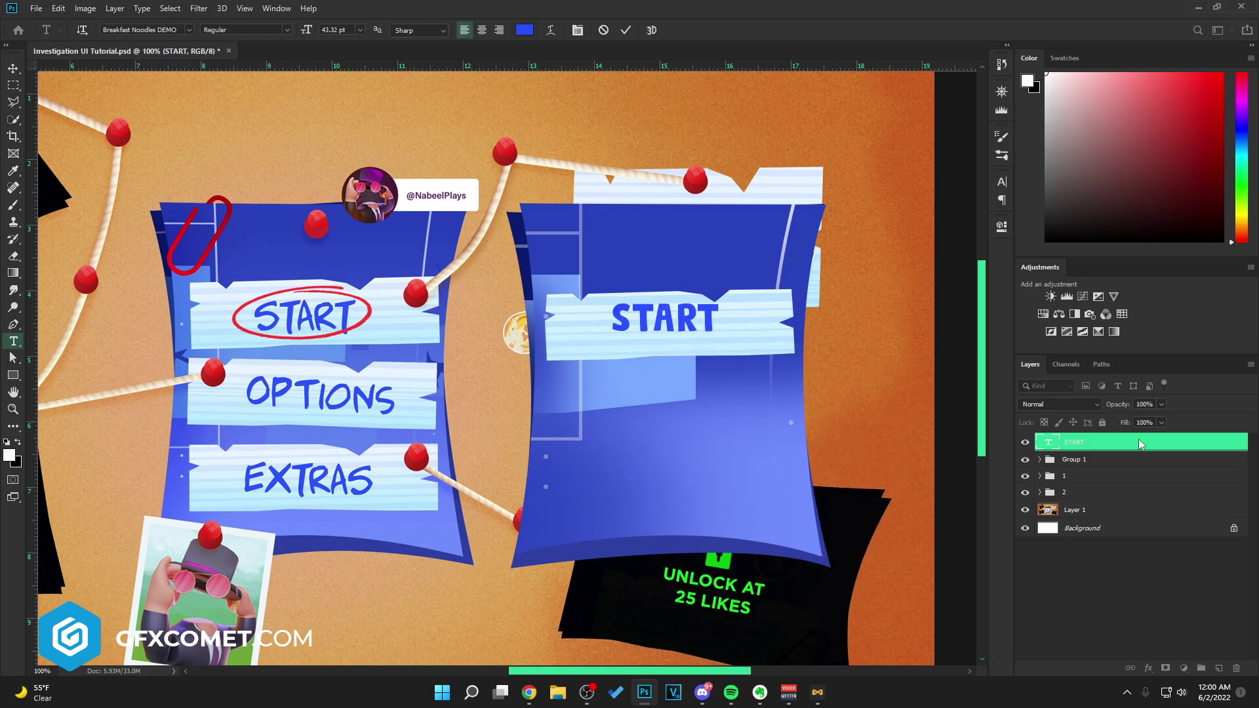
click(1146, 449)
key(v)
drag(752, 338, 753, 346)
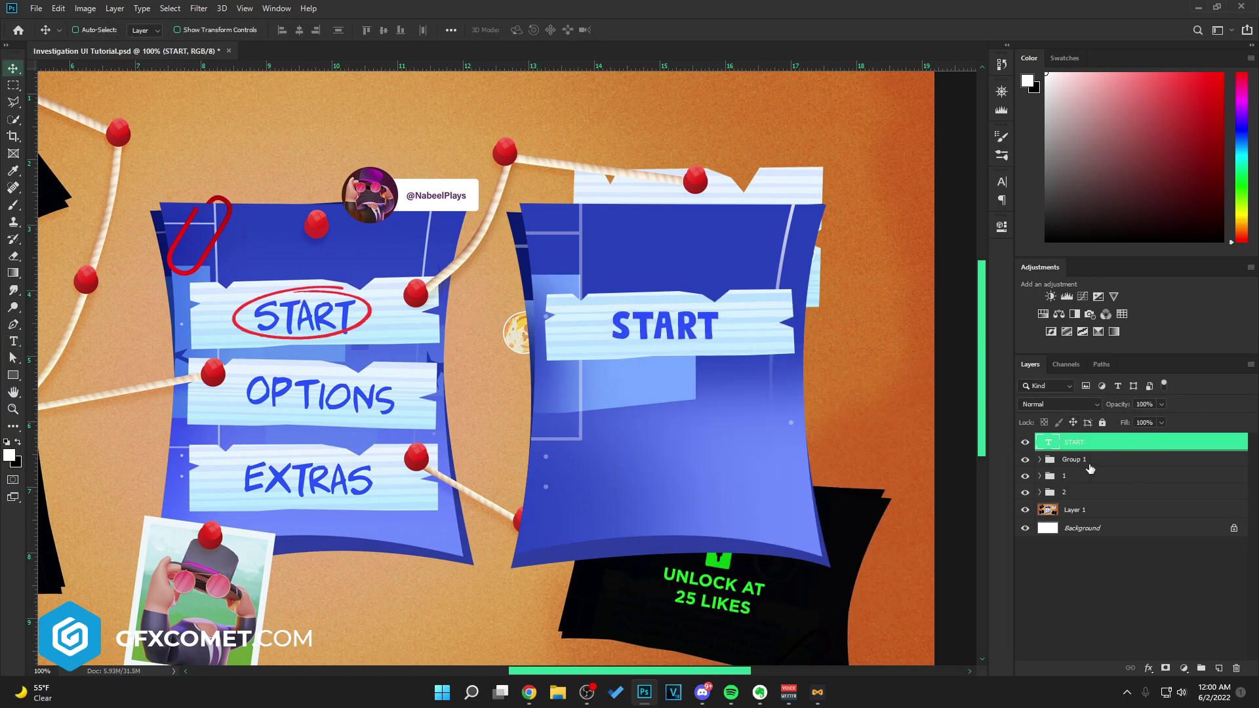
Move the START text layer into the plank group Group 1 and collapse the group.
click(1039, 459)
drag(1095, 443, 1097, 463)
click(1025, 443)
click(1025, 442)
click(1040, 442)
Make two copies of the START plank group below it, labeled OPTIONS and EXTRAS, spaced like the reference buttons.
alt+drag(741, 304, 744, 382)
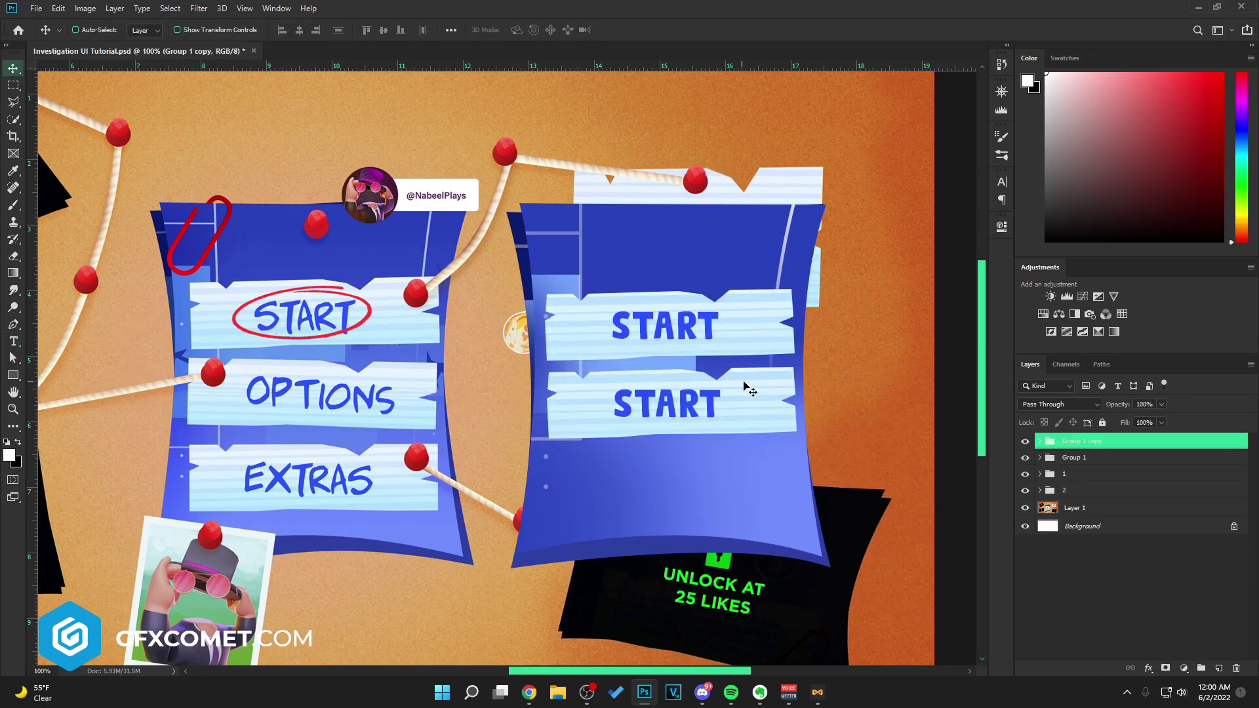
key(ctrl+z)
drag(801, 336, 366, 395)
key(ctrl+t)
drag(441, 351, 456, 480)
key(Escape)
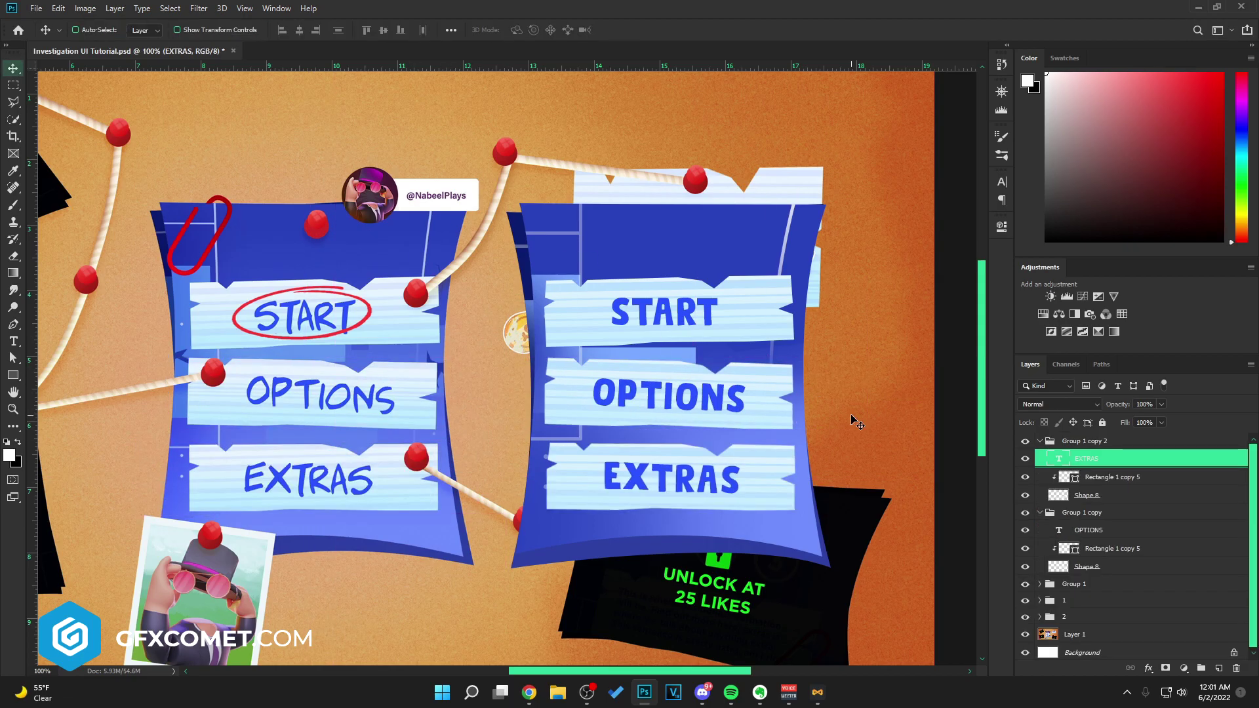
Combine the three plank groups and panel groups 1 and 2 into one group and shift it slightly right.
key(ctrl+minus)
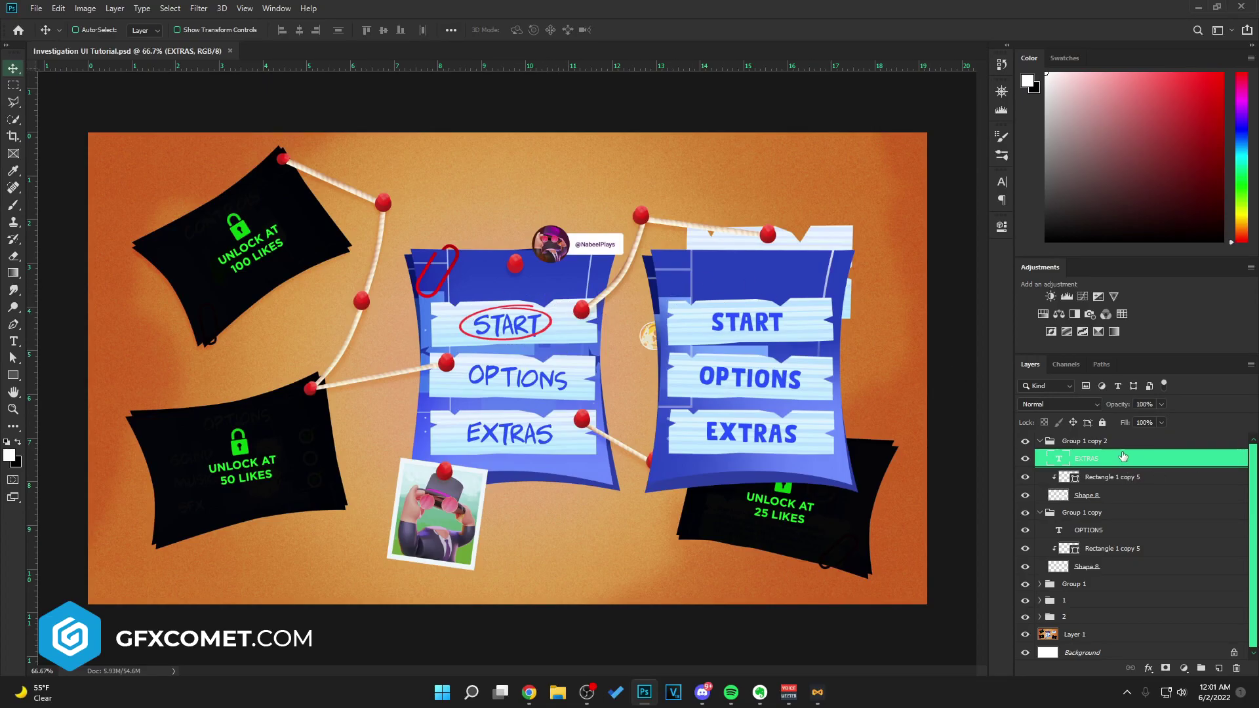
click(1039, 444)
click(1039, 458)
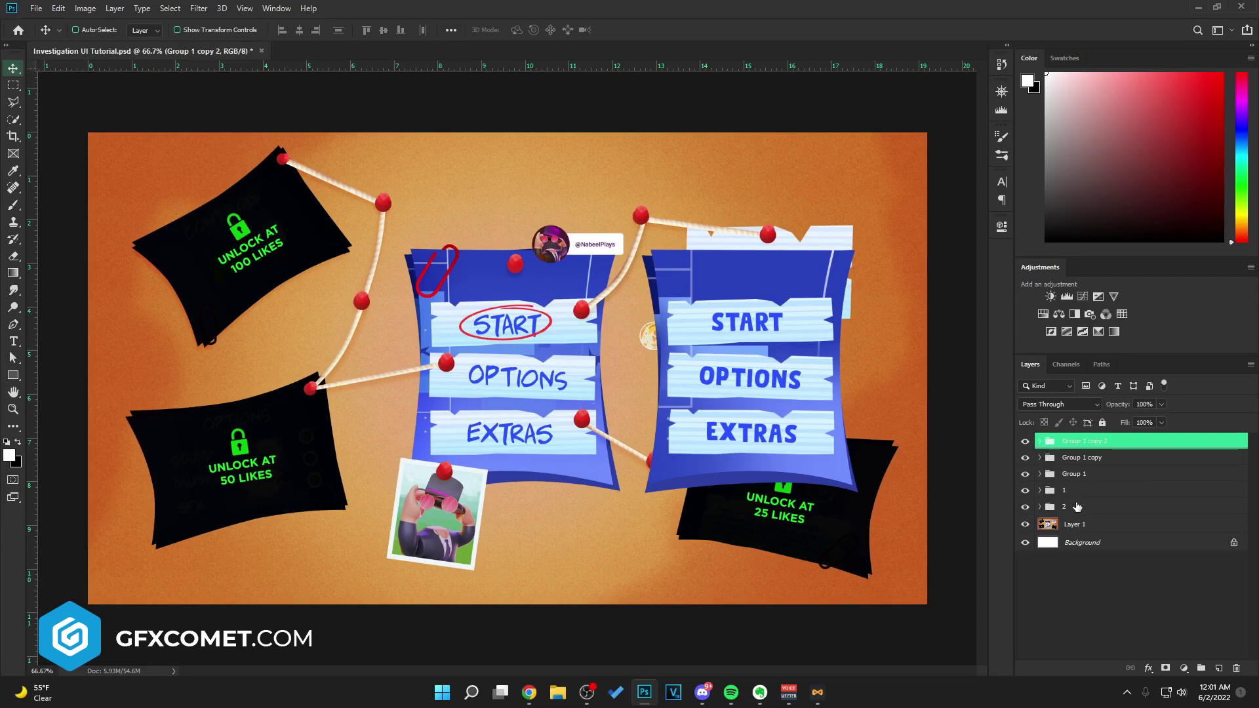
shift+click(1083, 507)
key(ctrl+g)
drag(813, 325, 348, 325)
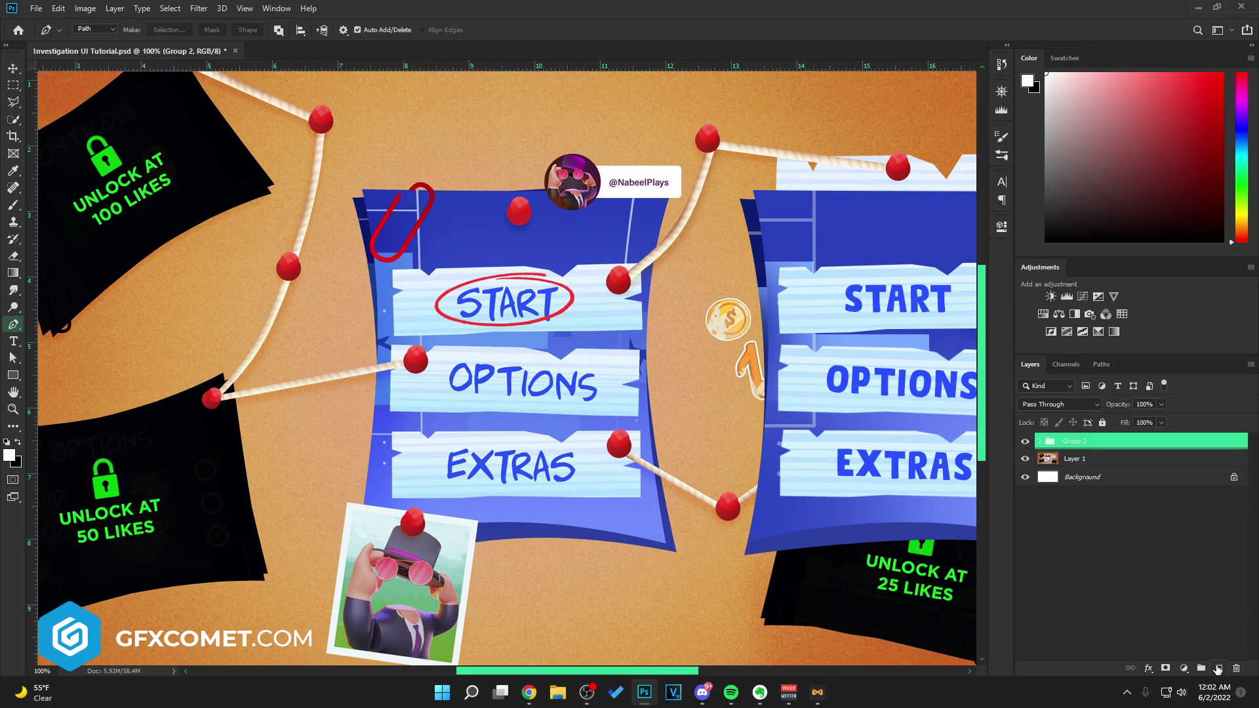
Trace the reference's paper clip on a new layer as a pen shape with no fill and a white 5 px stroke.
click(1218, 668)
click(95, 29)
click(90, 38)
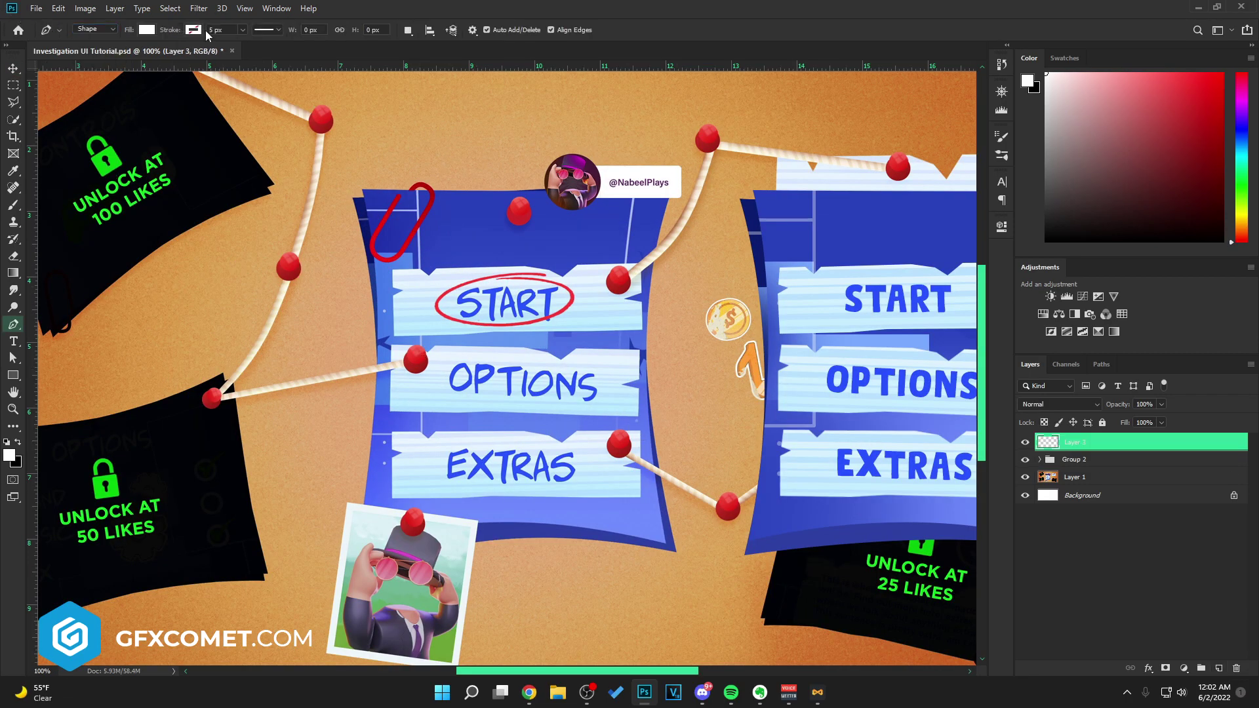
click(147, 29)
click(88, 61)
click(192, 31)
click(163, 56)
click(369, 203)
click(374, 242)
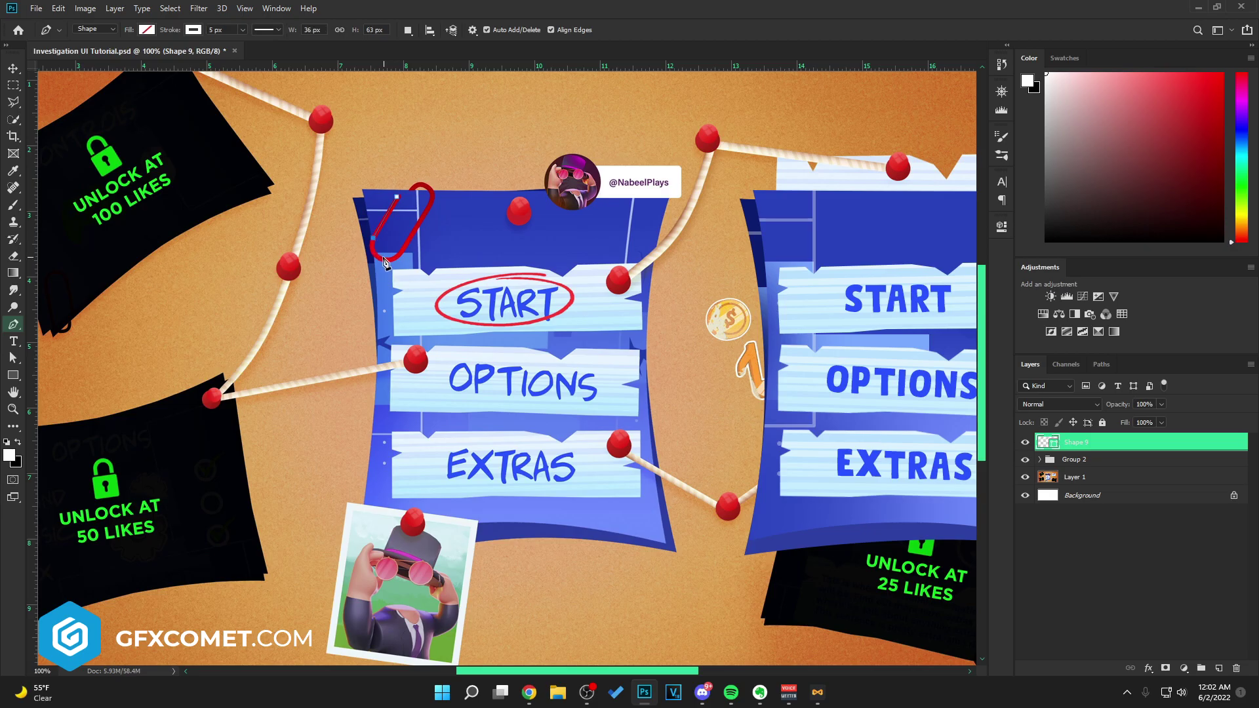
drag(396, 265, 400, 254)
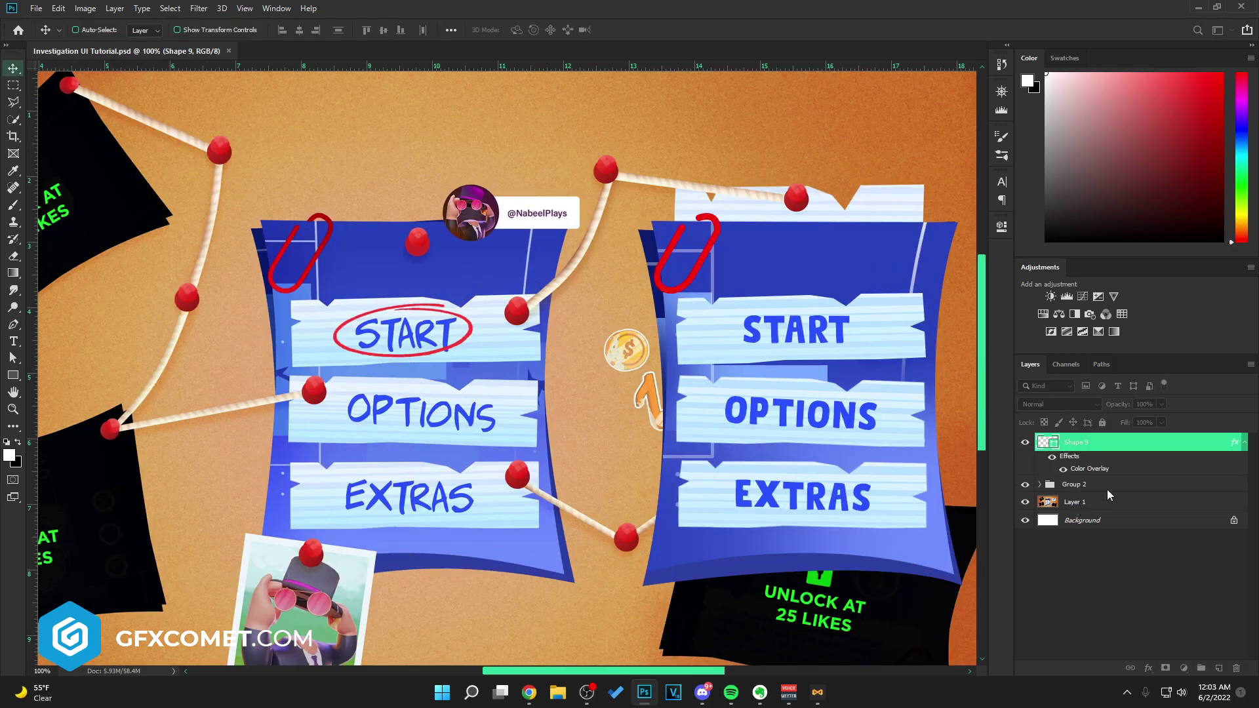
Group the paper clip shape together with the menu group Group 2.
shift+click(1081, 487)
key(ctrl+g)
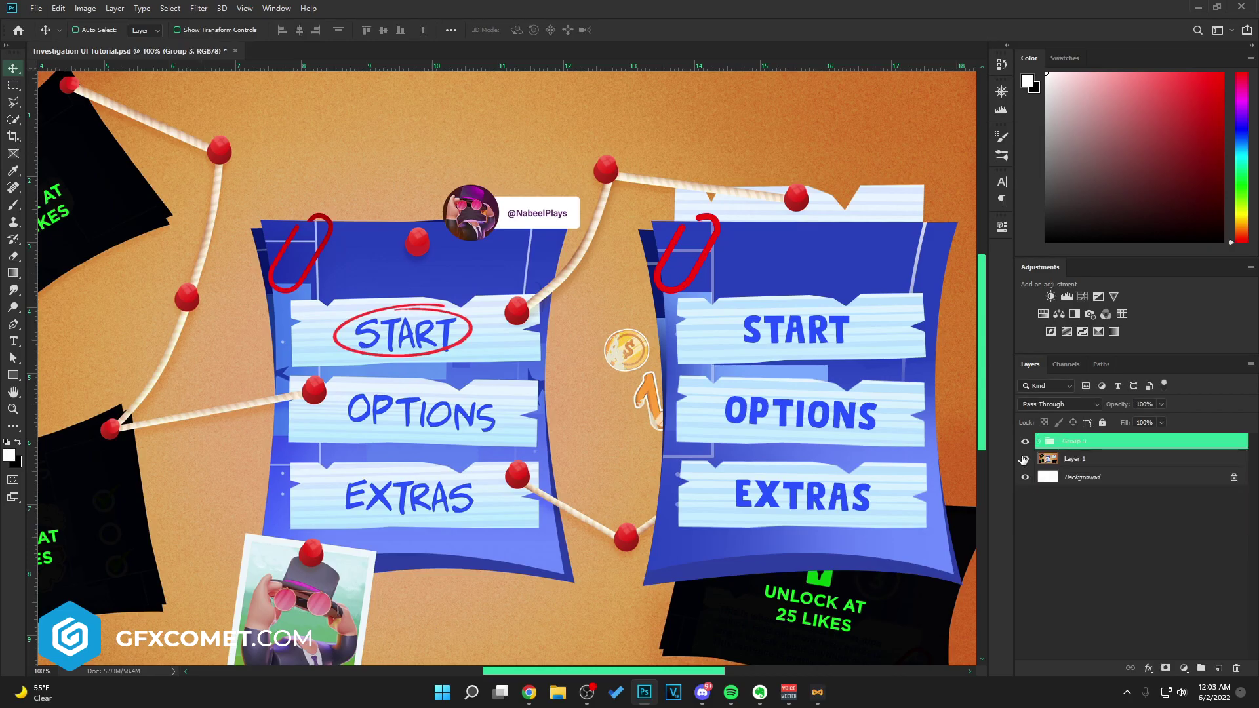
key(ctrl+minus)
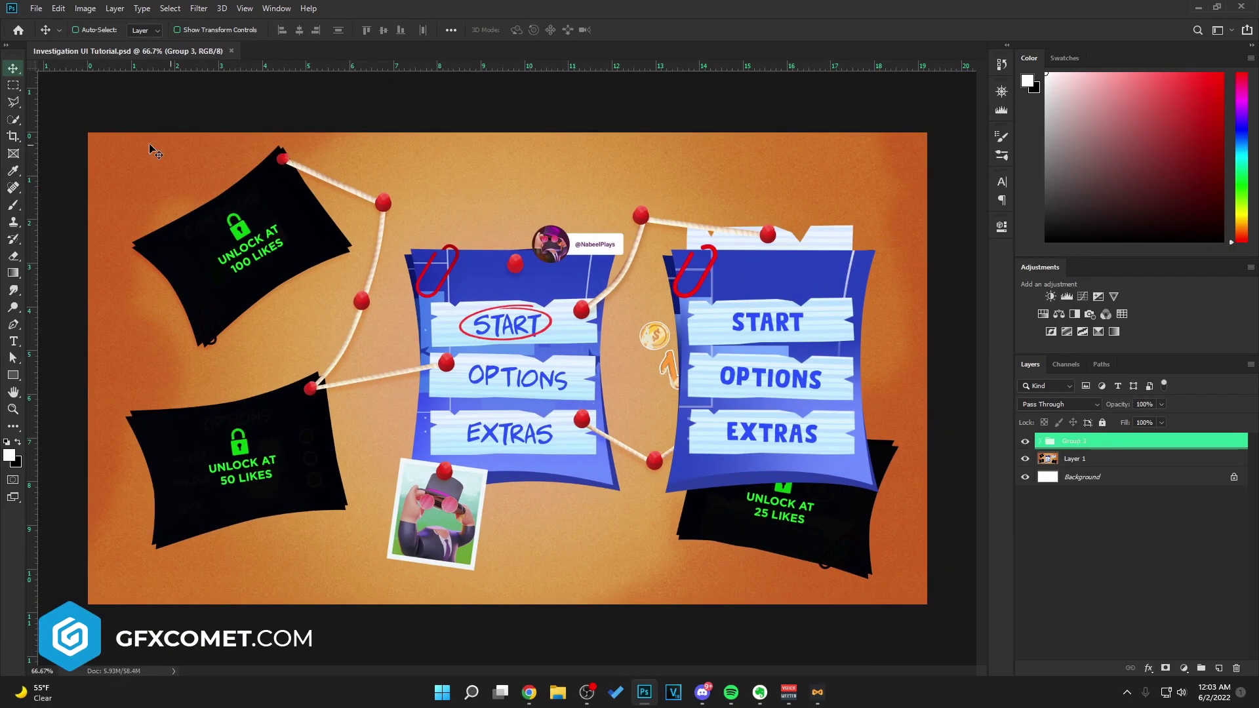
Hide the reference layer and fill a new layer above Background with the tan sampled from the reference's backdrop.
click(13, 170)
click(600, 211)
click(1108, 477)
click(1218, 667)
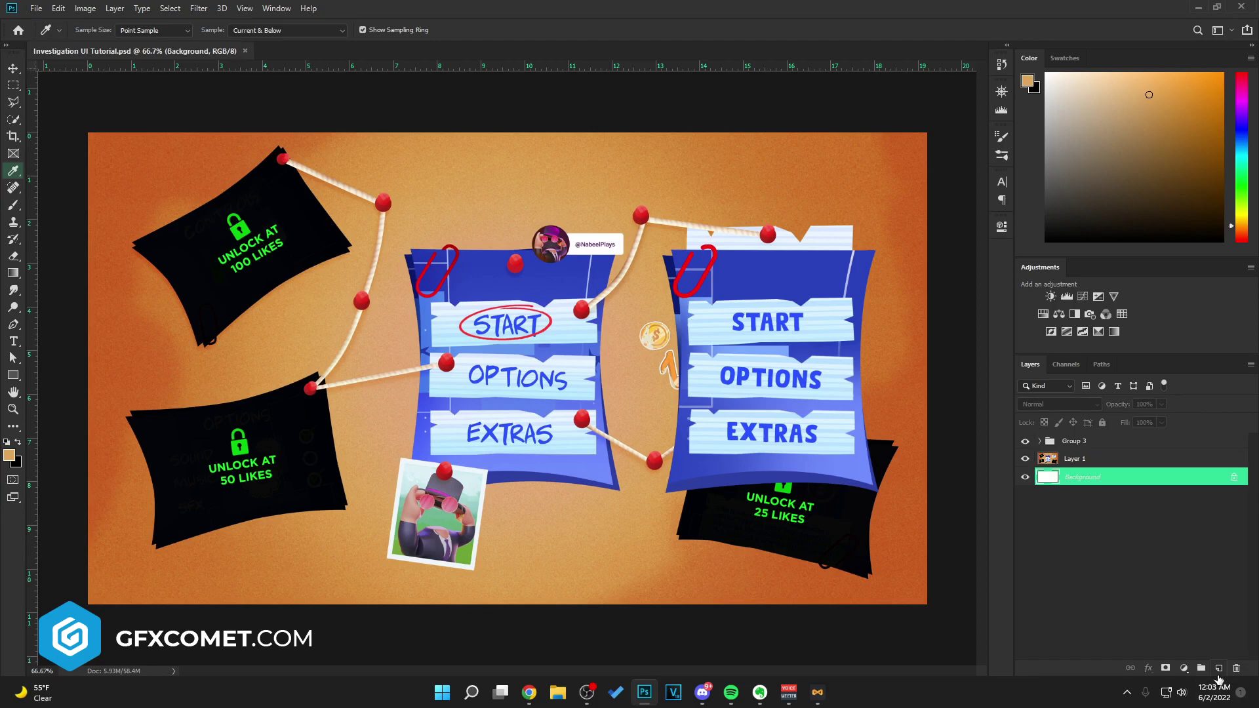
click(1025, 459)
key(alt+BackSpace)
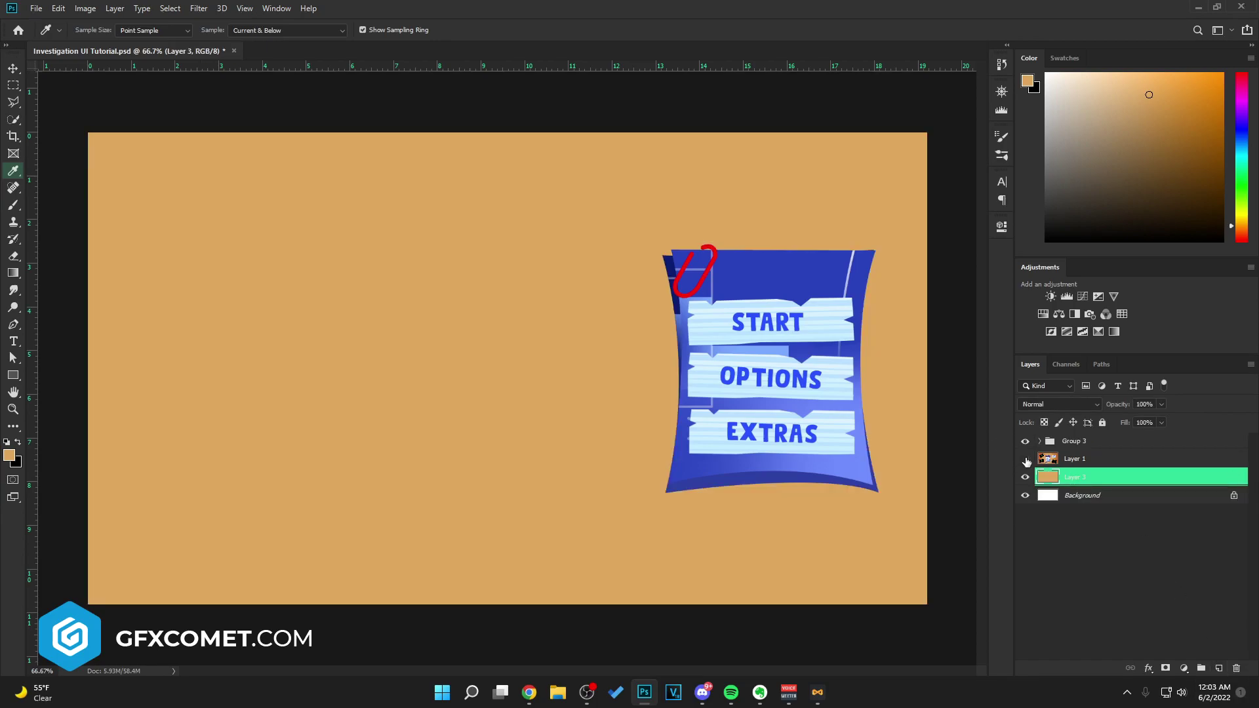
Add another new layer above the tan fill and reset the colors to default black and white.
key(b)
click(1218, 668)
key(d)
key(ctrl+minus)
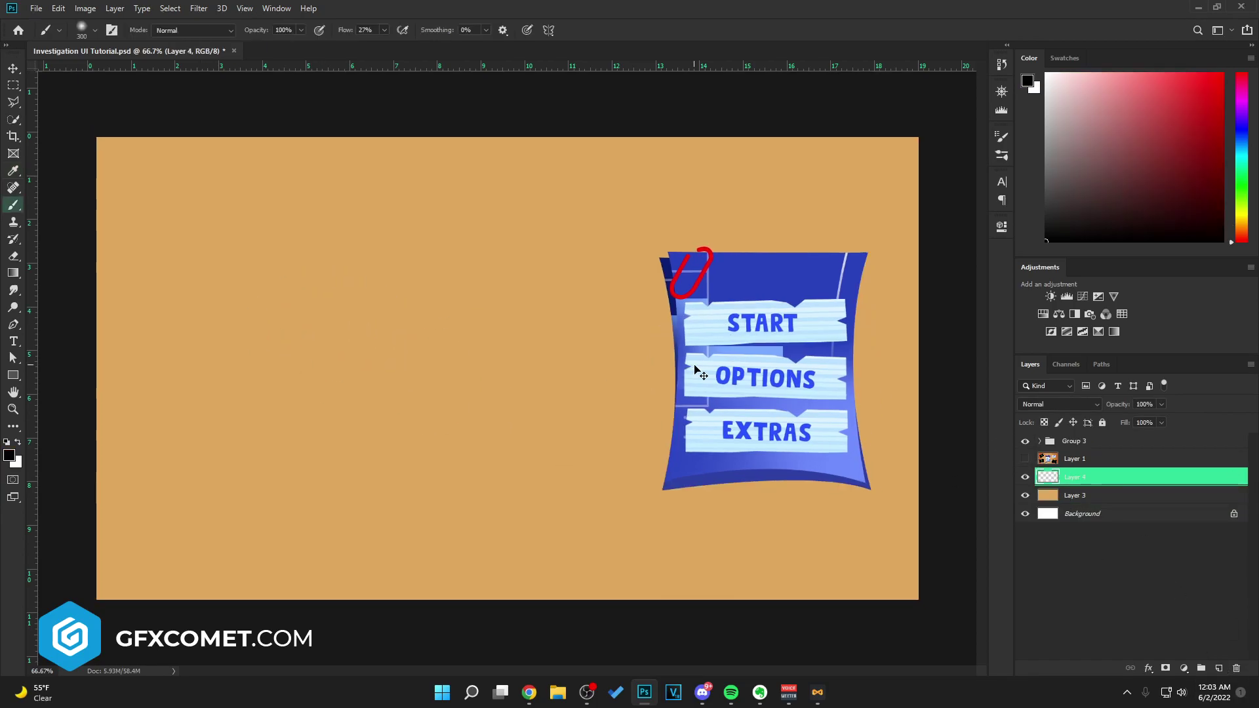
Enlarge the soft brush to 900 px and paint black shading along the canvas's left, bottom and right edges.
key(bracketright)
key(bracketright)
key(bracketright)
key(bracketright)
key(bracketright)
key(bracketright)
mouse_move(210, 197)
mouse_down()
mouse_move(183, 183)
mouse_move(197, 545)
mouse_up()
mouse_move(113, 448)
mouse_down()
mouse_move(813, 660)
mouse_move(902, 594)
mouse_up()
drag(200, 602, 1020, 253)
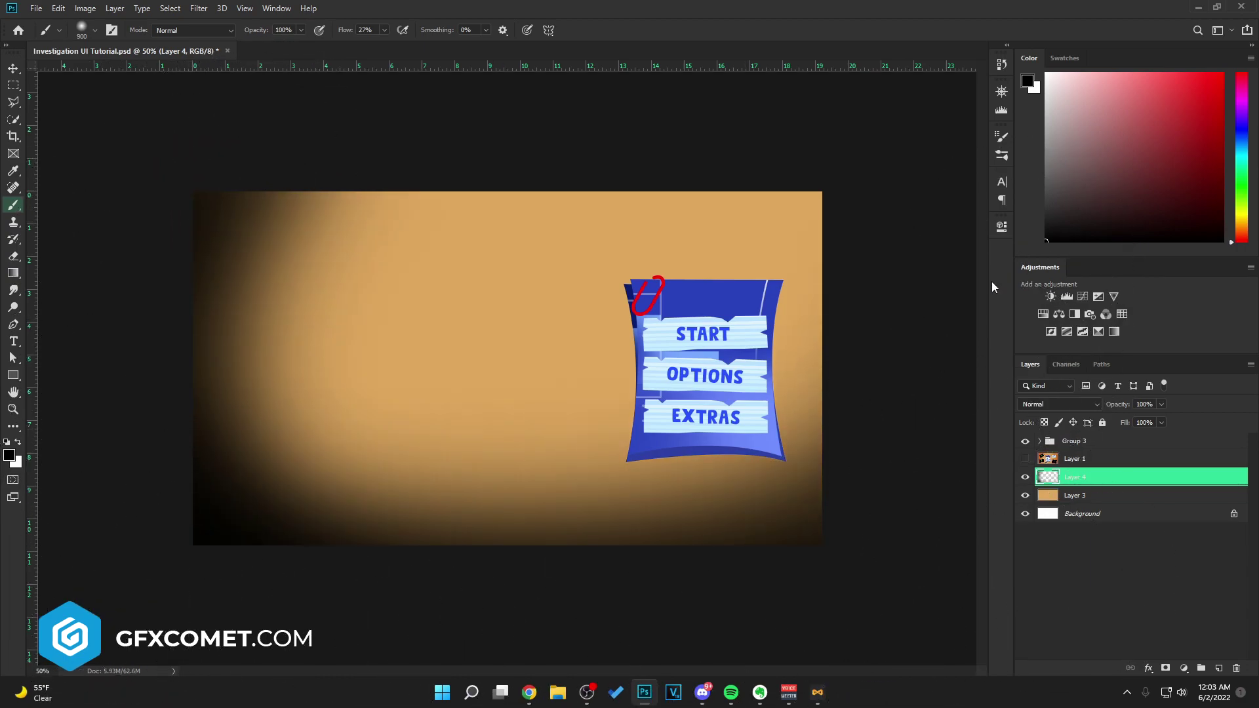
Undo the black brush shading around the canvas edges.
click(13, 273)
key(ctrl+z)
key(ctrl+z)
key(ctrl+z)
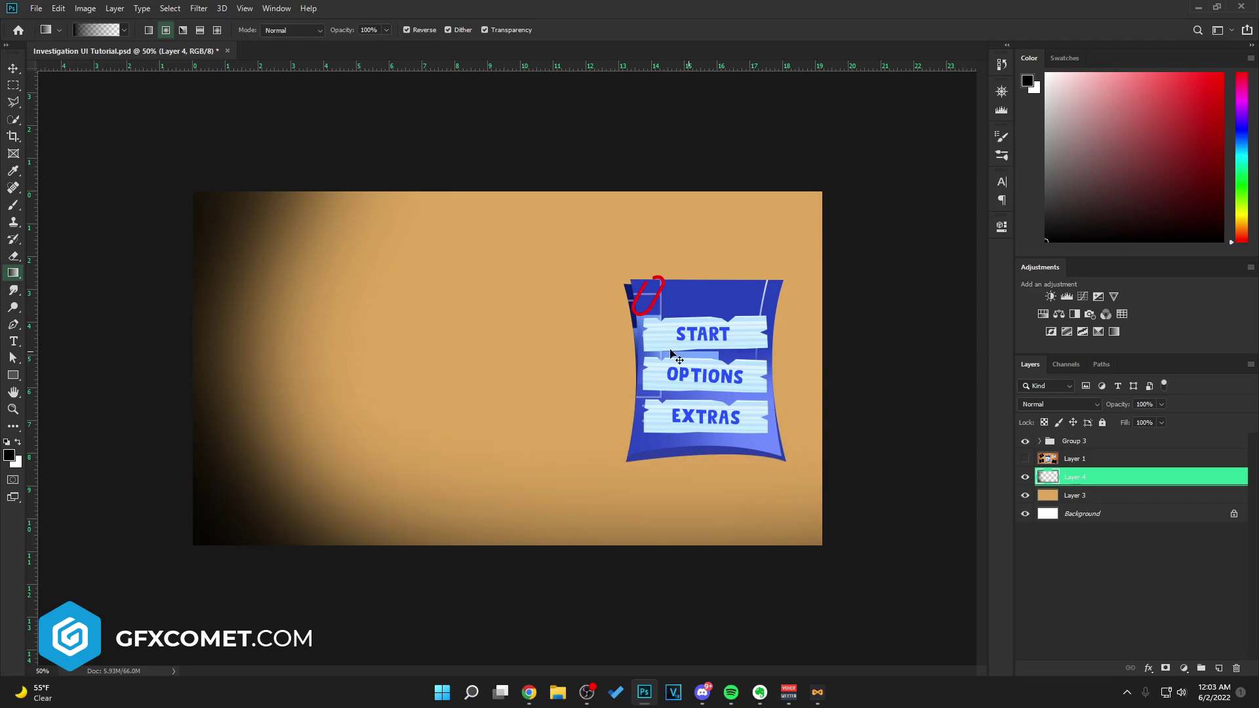
key(ctrl+z)
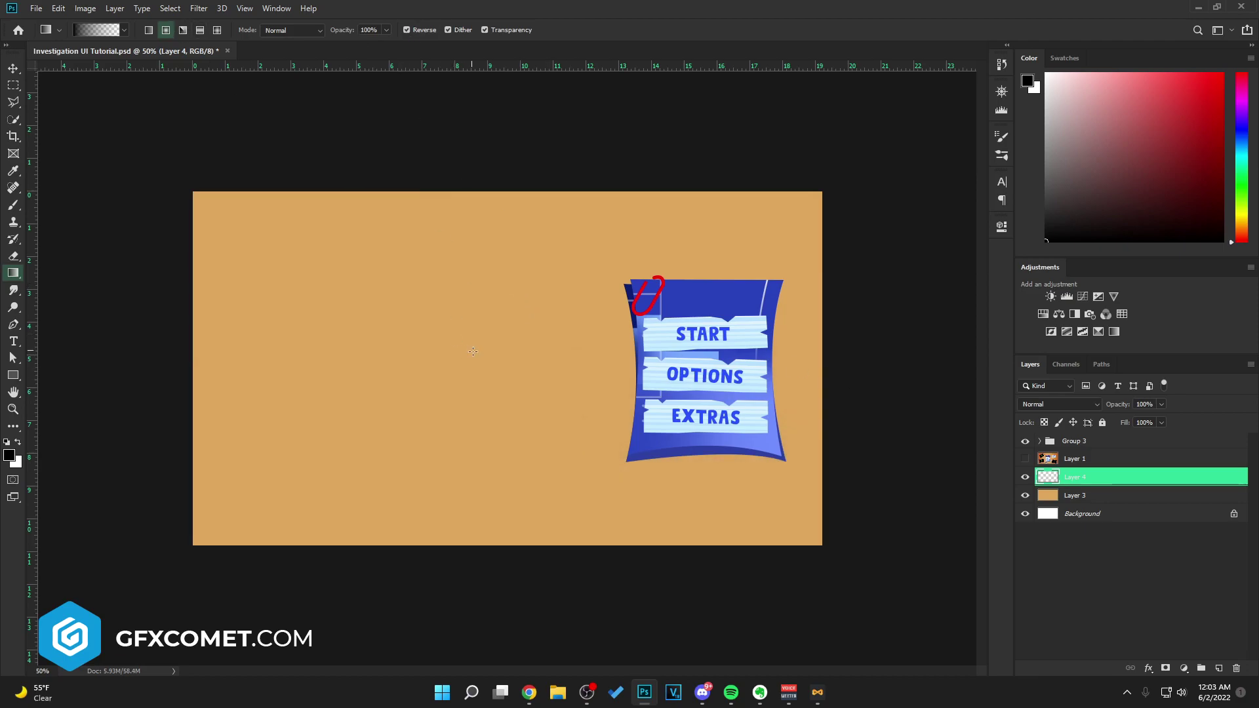
Draw a black radial gradient vignette outward from the canvas center on Layer 4 and set its blend mode to Overlay.
drag(504, 363, 169, 173)
key(v)
click(1076, 404)
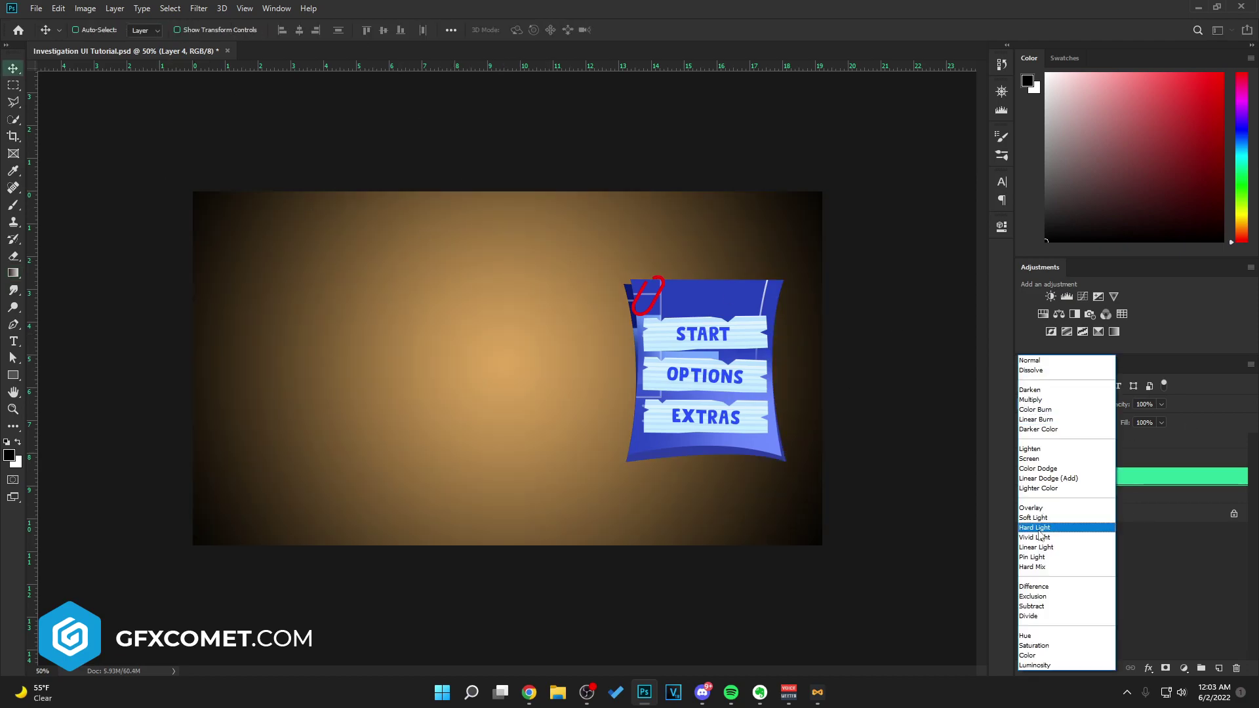
click(1059, 509)
Center the menu group Group 3 horizontally on the canvas and clear the selection.
click(1019, 441)
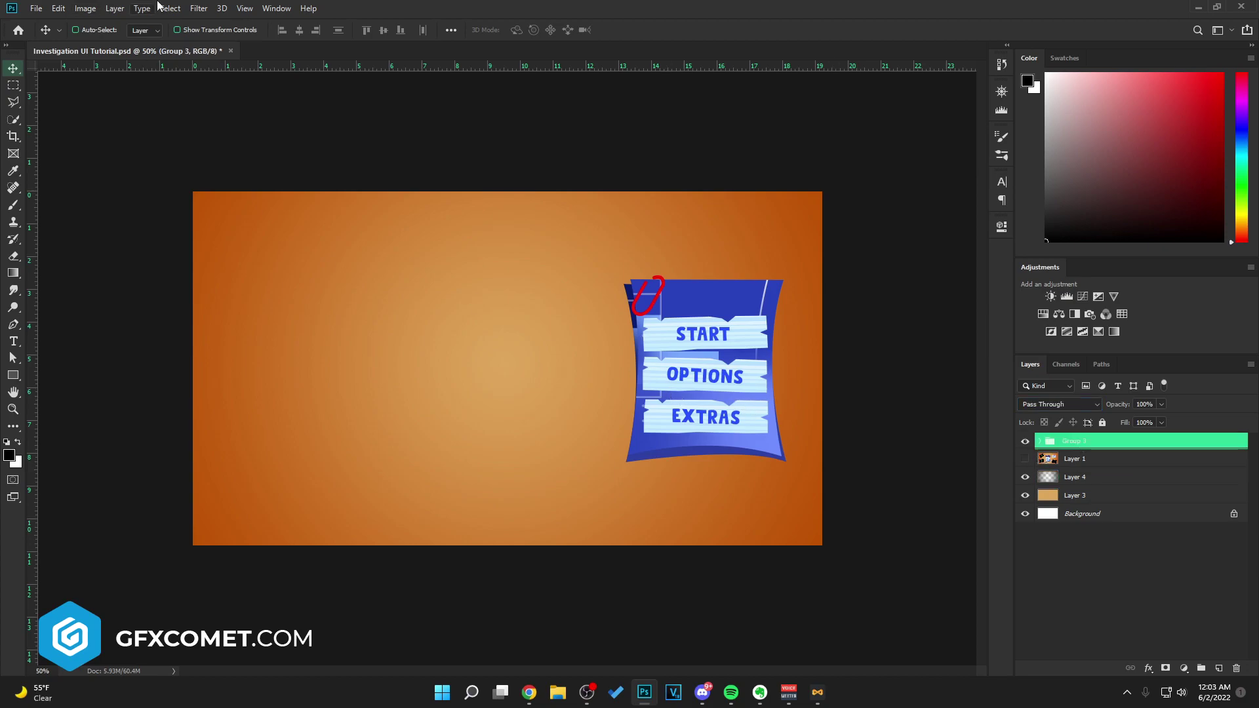
key(ctrl+a)
click(299, 30)
click(692, 236)
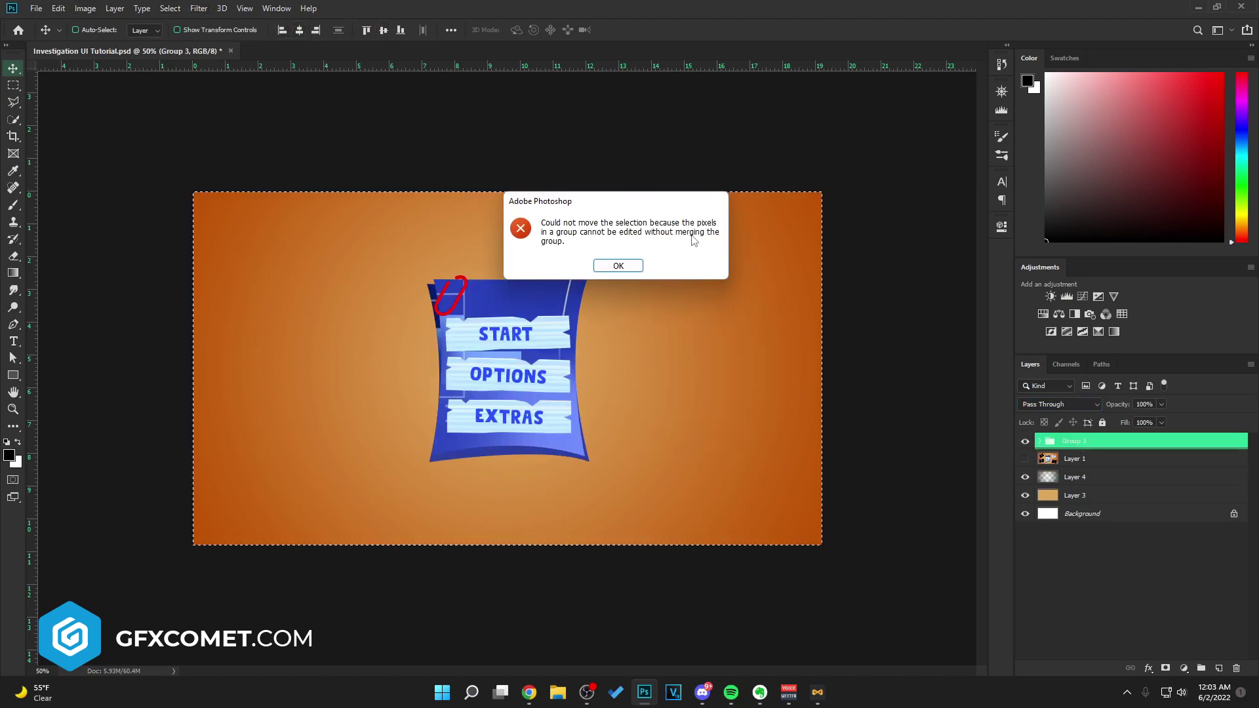
click(636, 266)
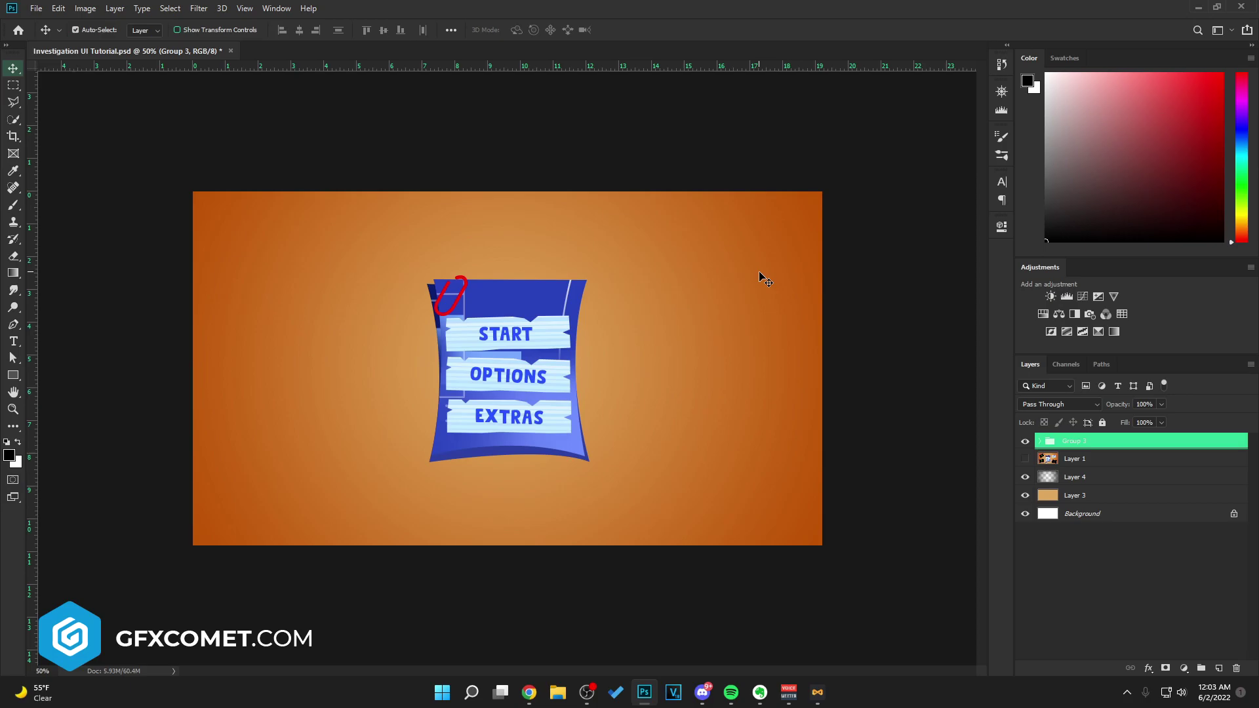
key(ctrl+d)
key(ctrl+plus)
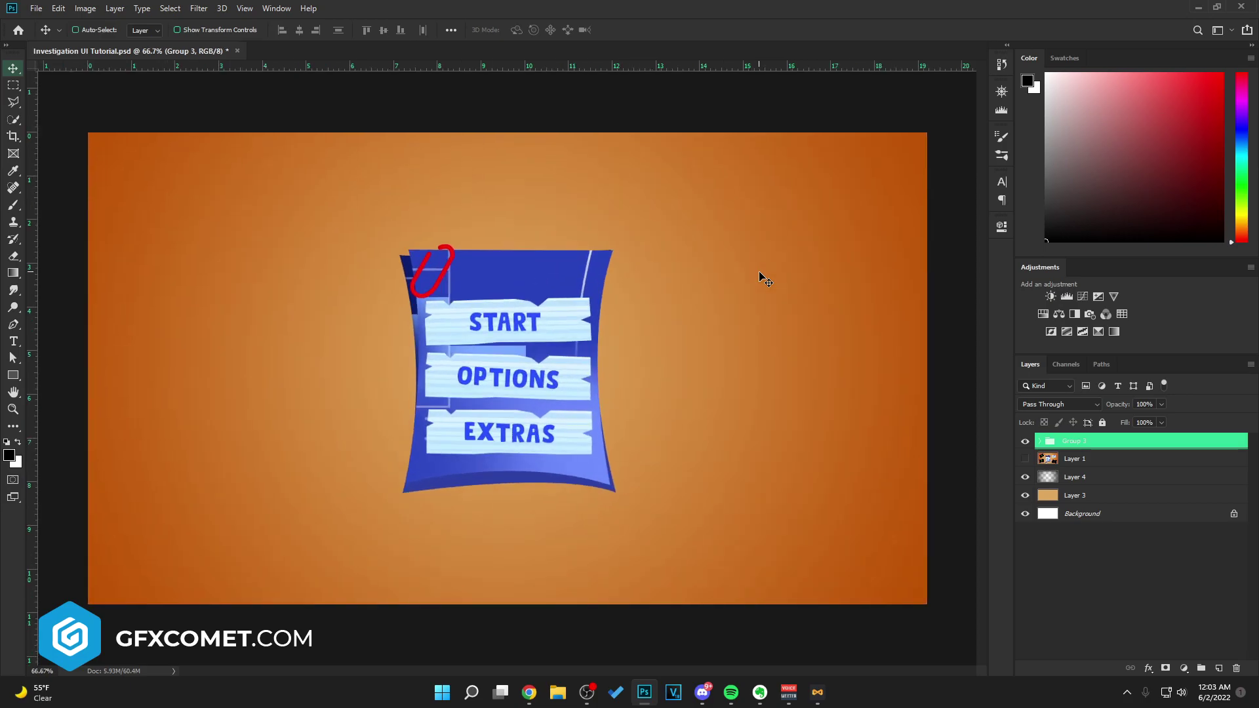
Show the reference Layer 1 again and move it above Group 3 in the layer stack.
click(1025, 458)
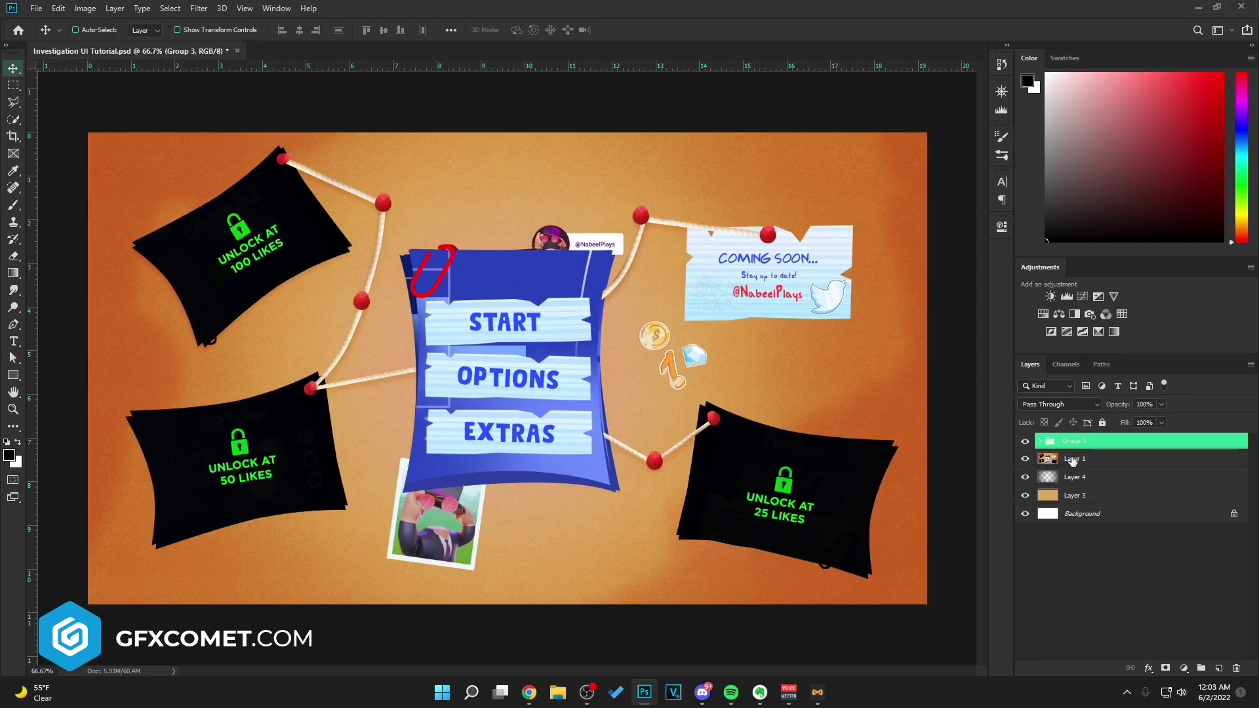
key(ctrl+e)
drag(1088, 437, 1093, 431)
Compare the recreated menu with the reference by toggling Layer 1's visibility, leave it hidden and select Group 3.
click(1025, 442)
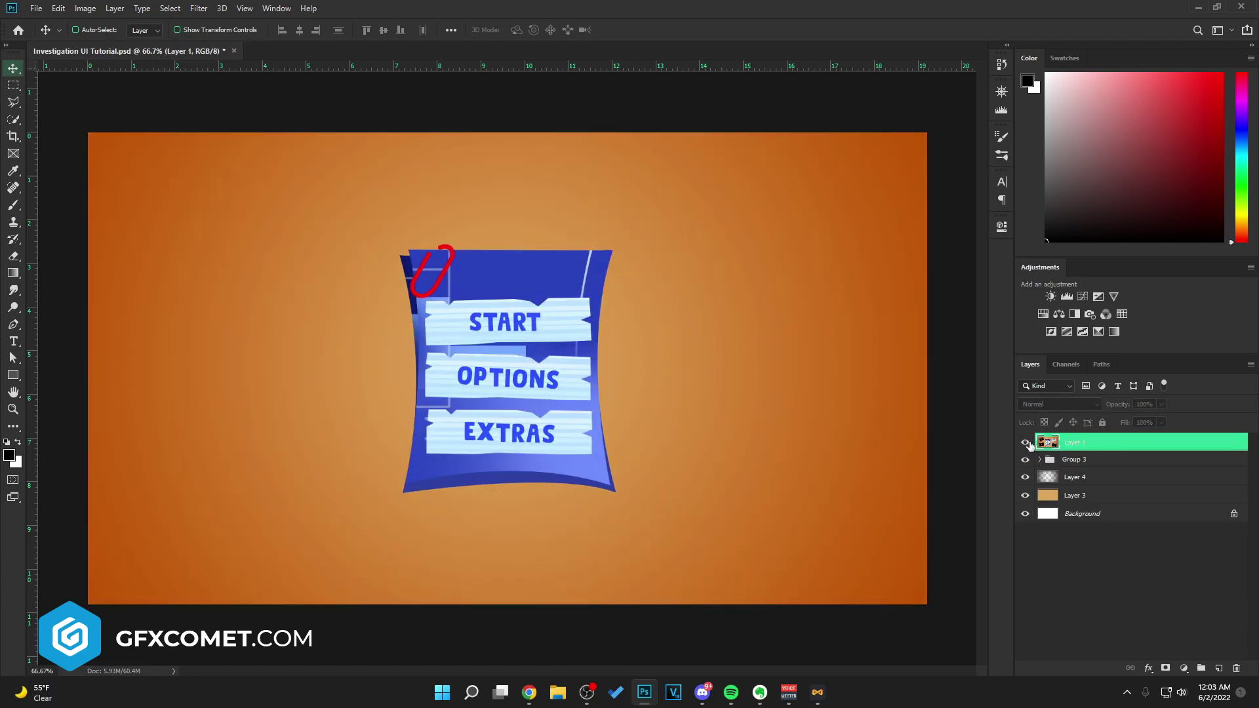
click(1025, 442)
click(1025, 442)
click(1025, 442)
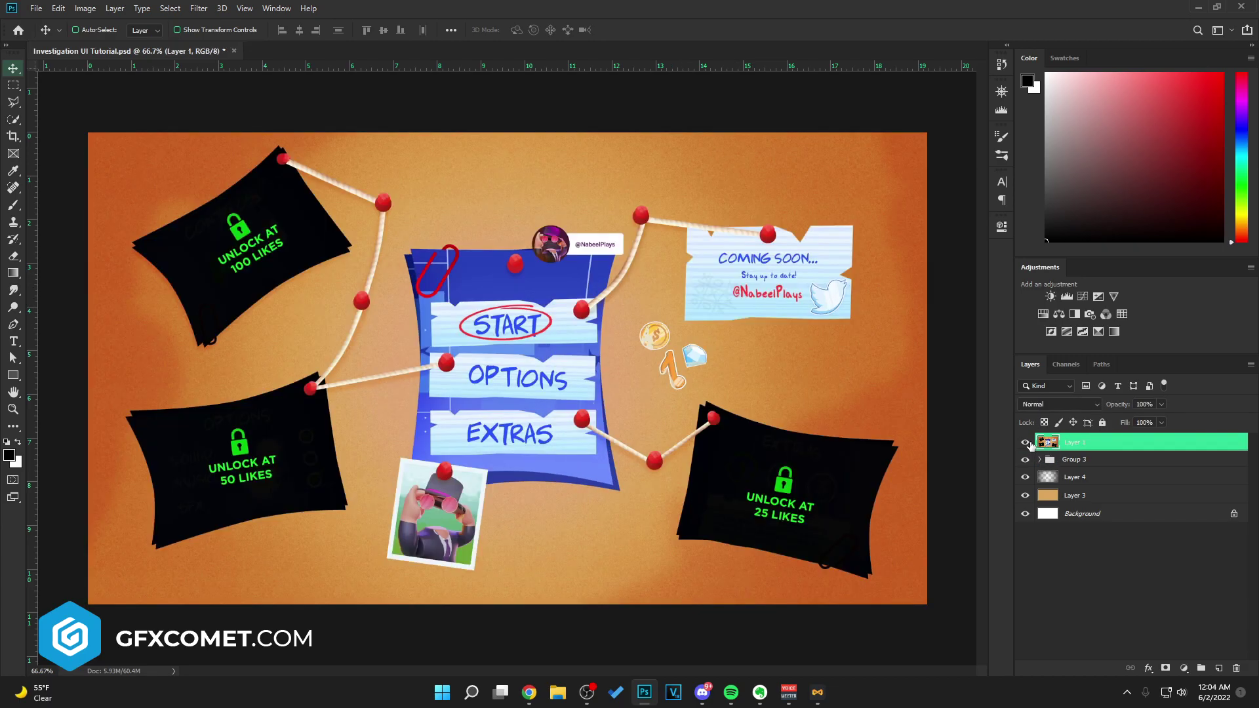
click(1026, 443)
click(1122, 466)
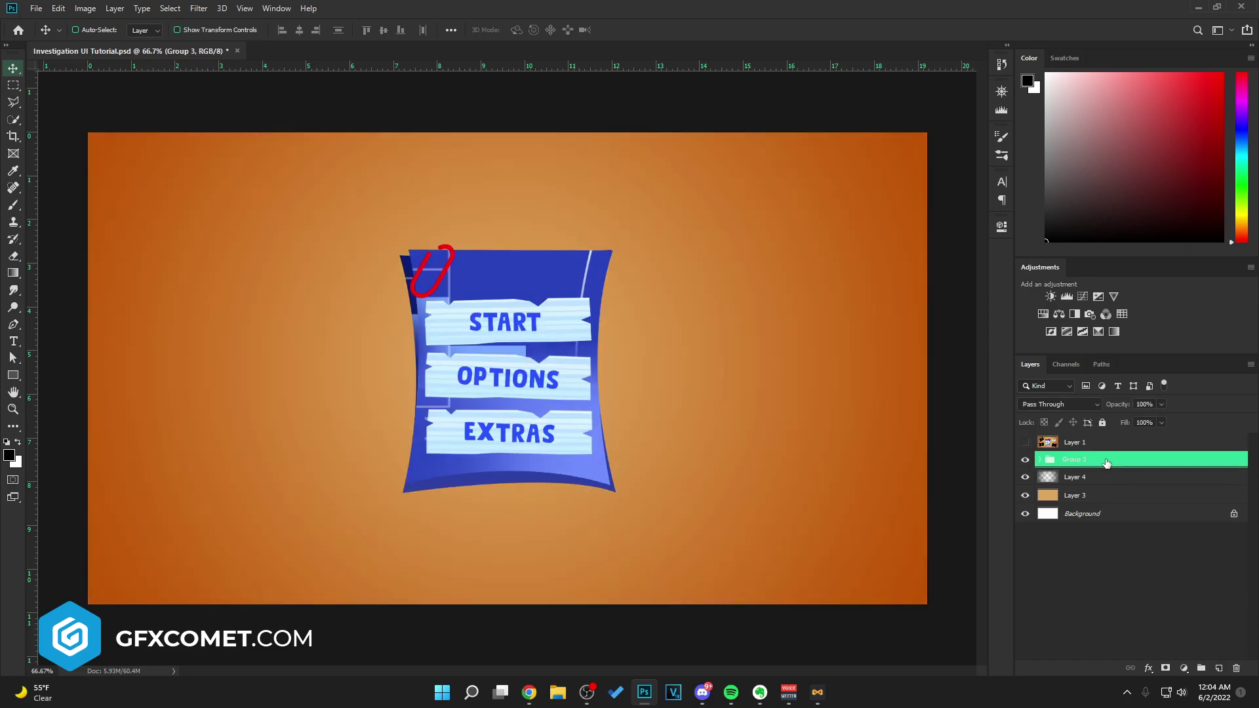